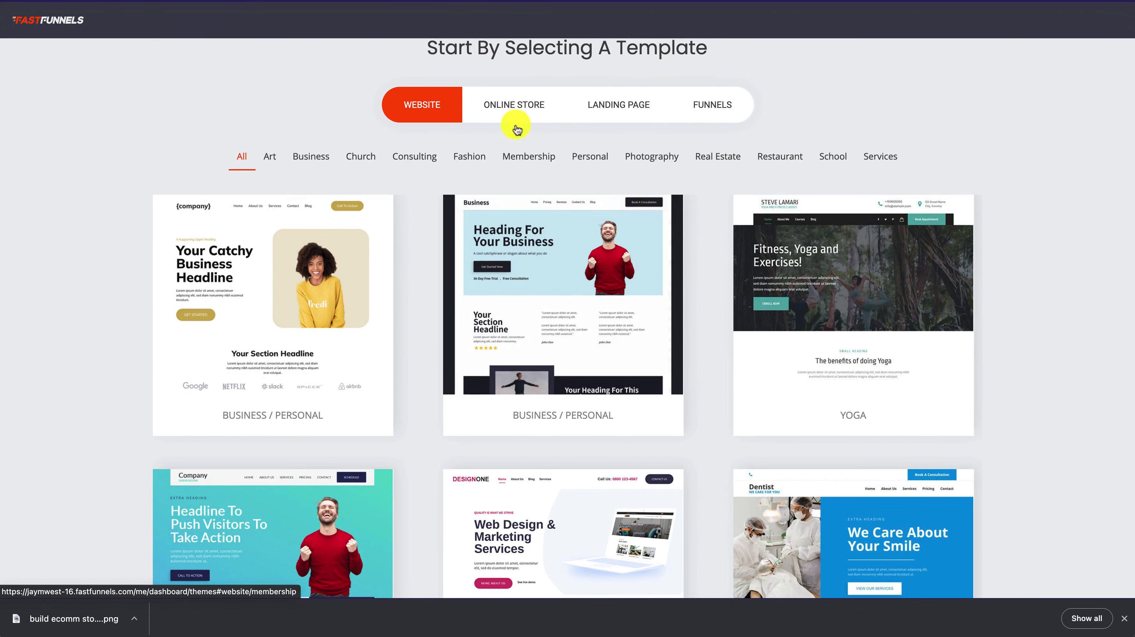
Step: Show the online store templates and open the preview of the Neptune template
click(511, 113)
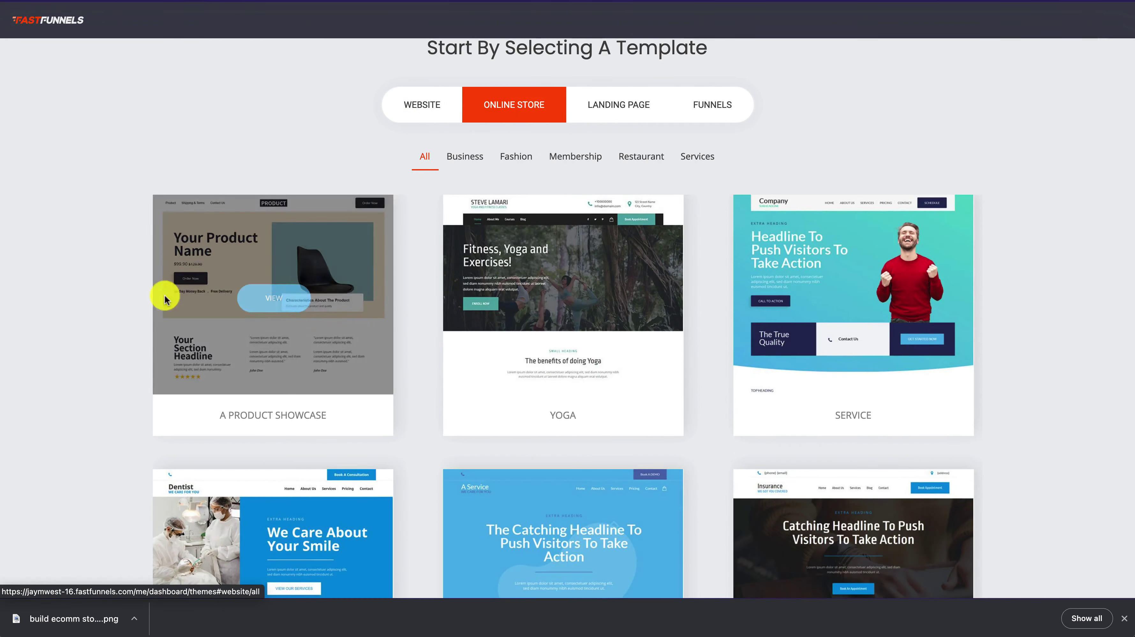
scroll(674, 407, down, 15)
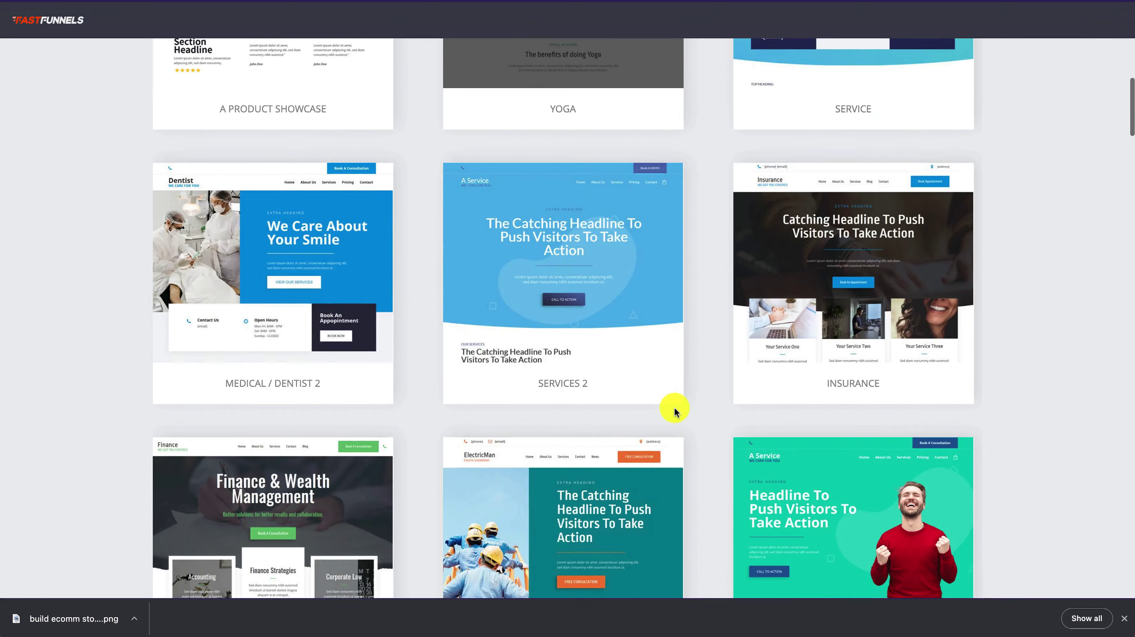
scroll(674, 407, down, 13)
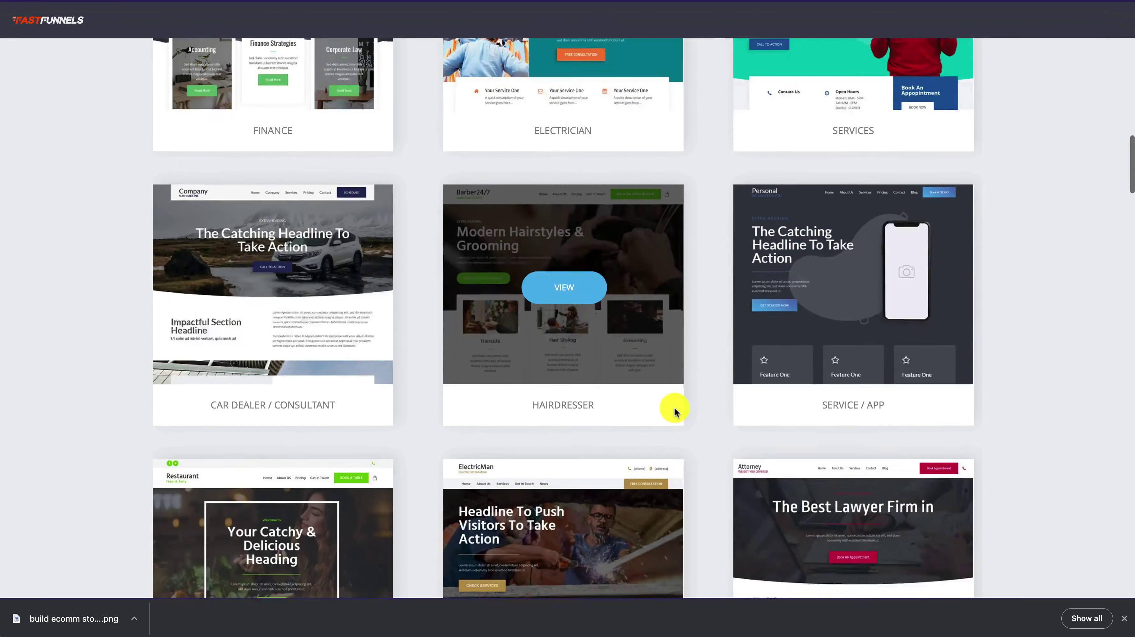
scroll(674, 407, down, 7)
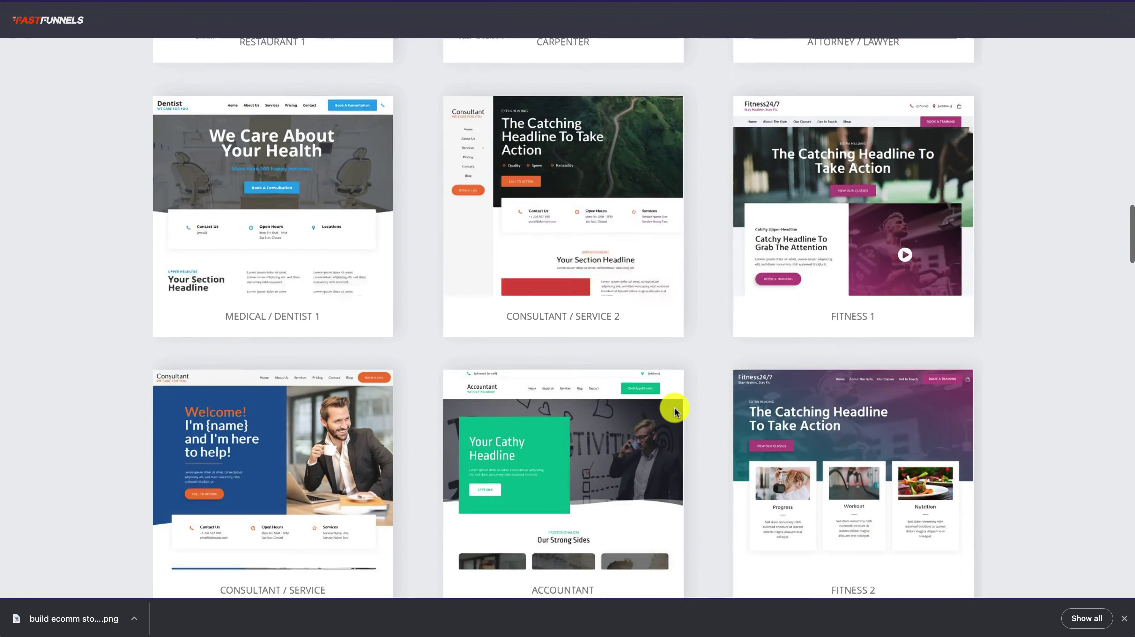
scroll(725, 401, down, 18)
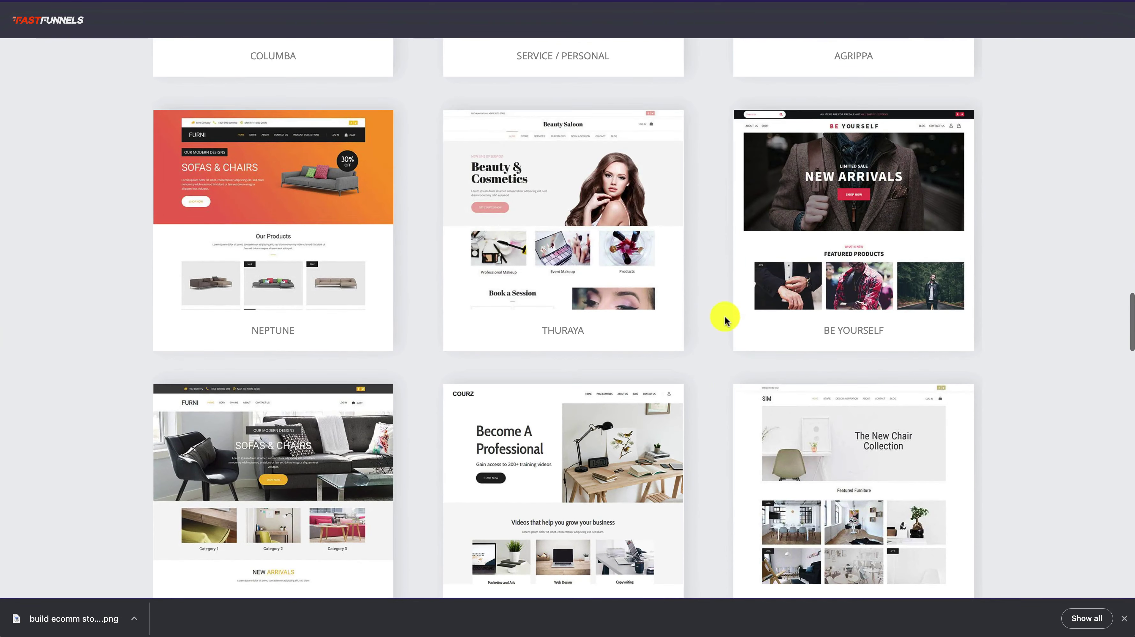
mouse_move(481, 305)
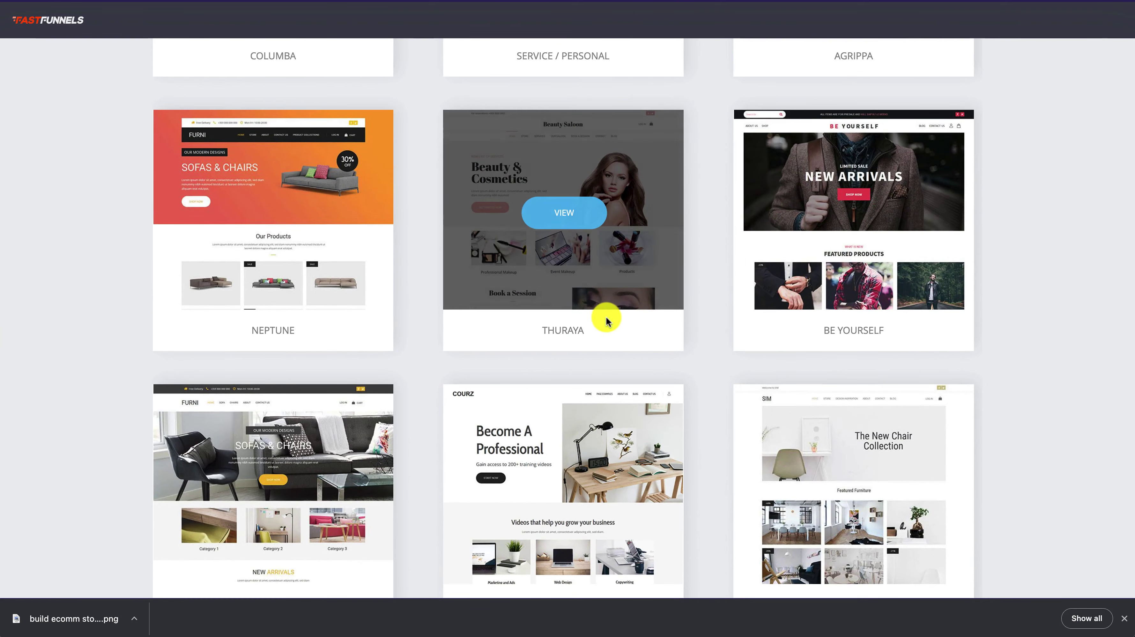
mouse_move(276, 195)
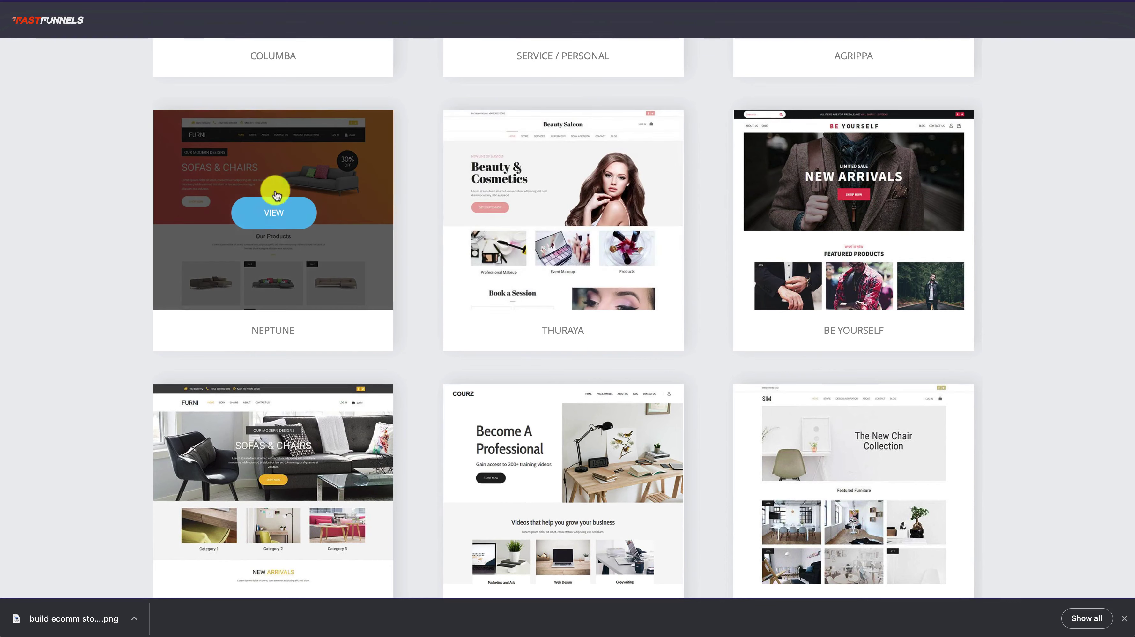
click(277, 223)
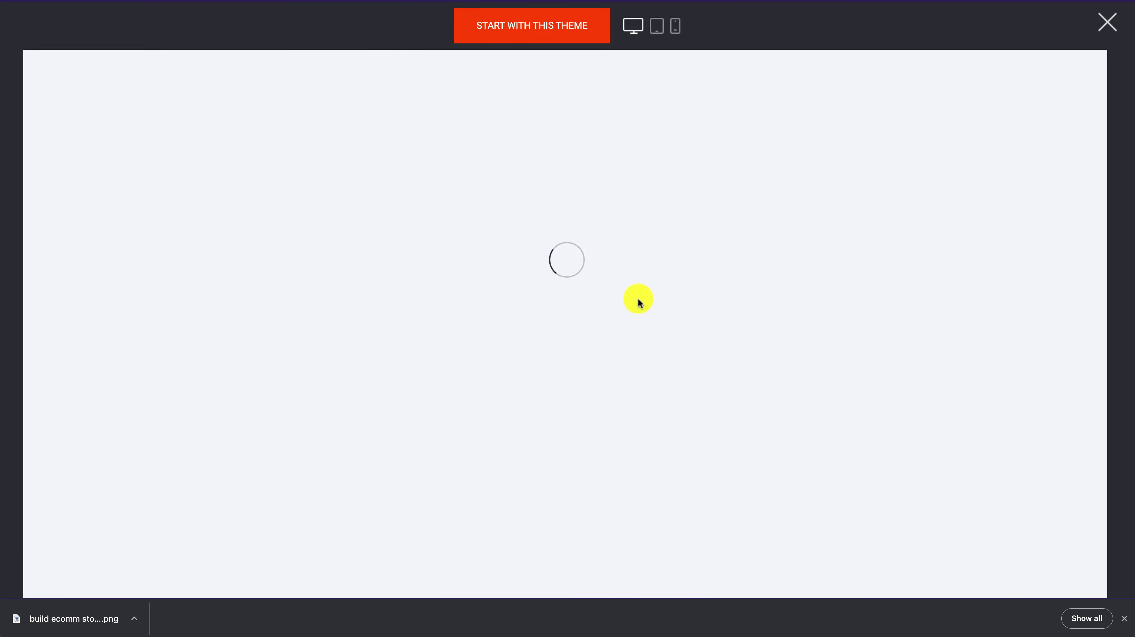
Step: Look through the previewed Neptune theme and create a new website from it named My New Store
scroll(673, 322, down, 10)
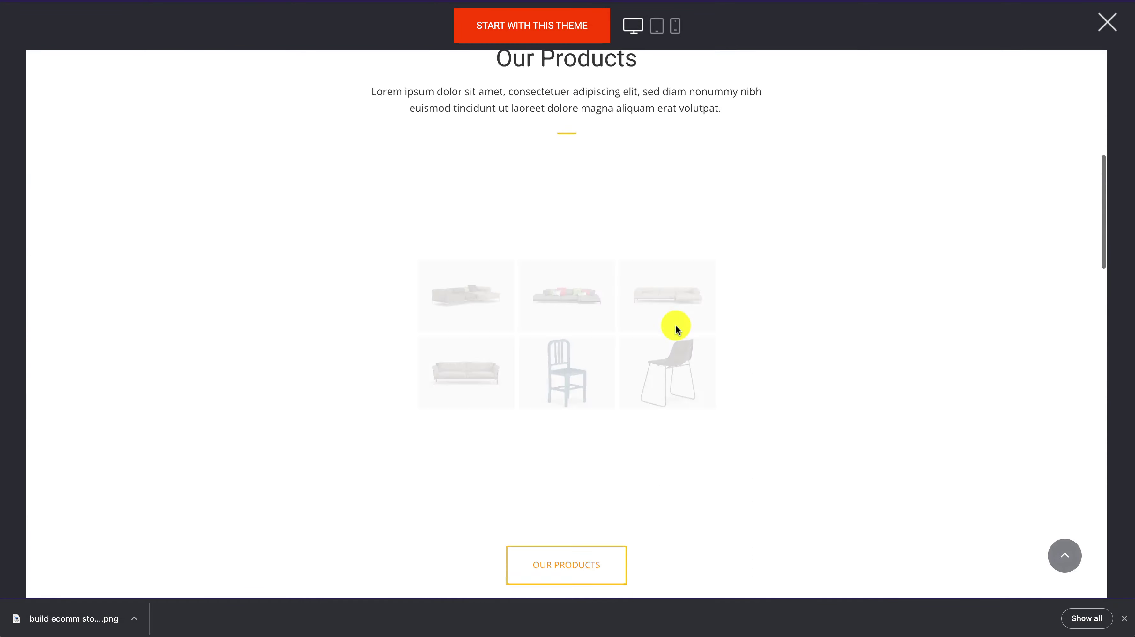
scroll(676, 328, down, 15)
scroll(676, 327, down, 10)
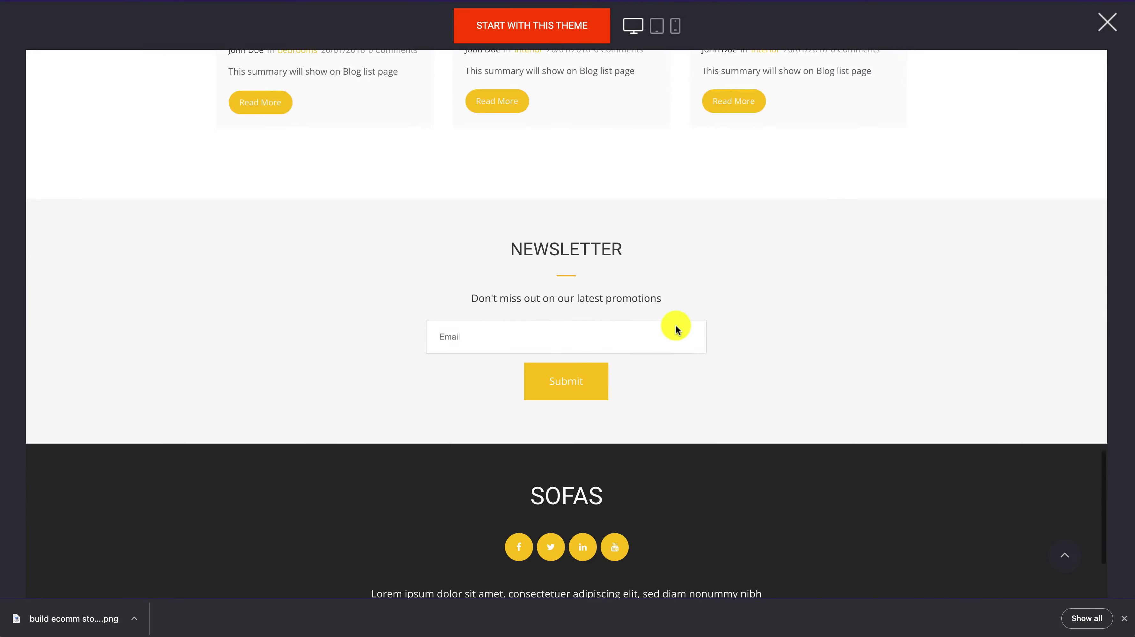
scroll(676, 328, up, 20)
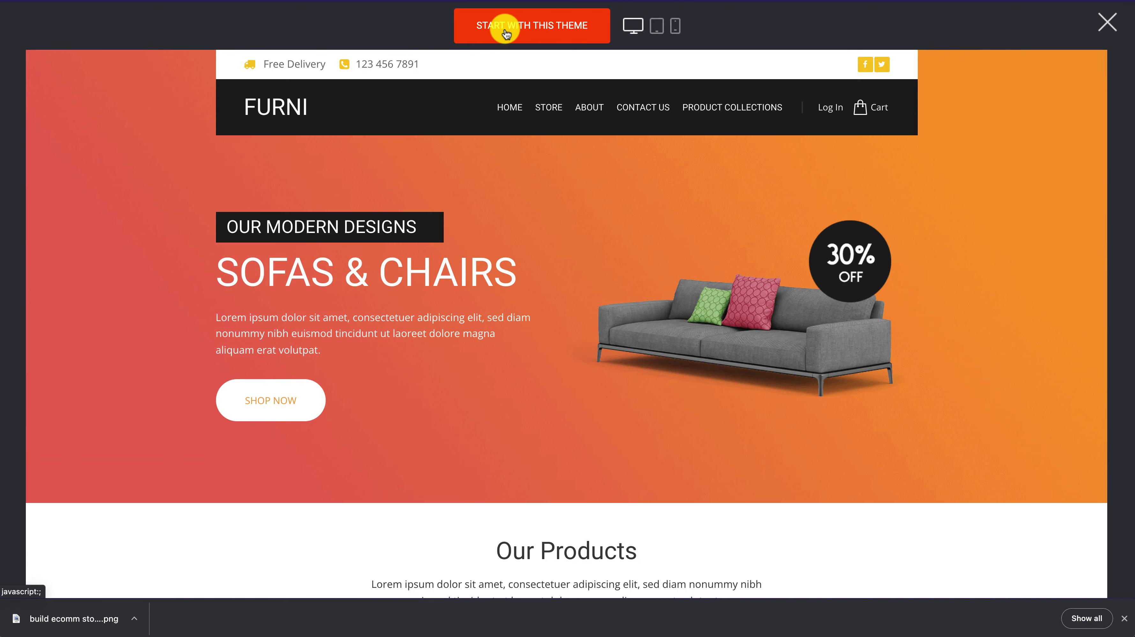
click(505, 27)
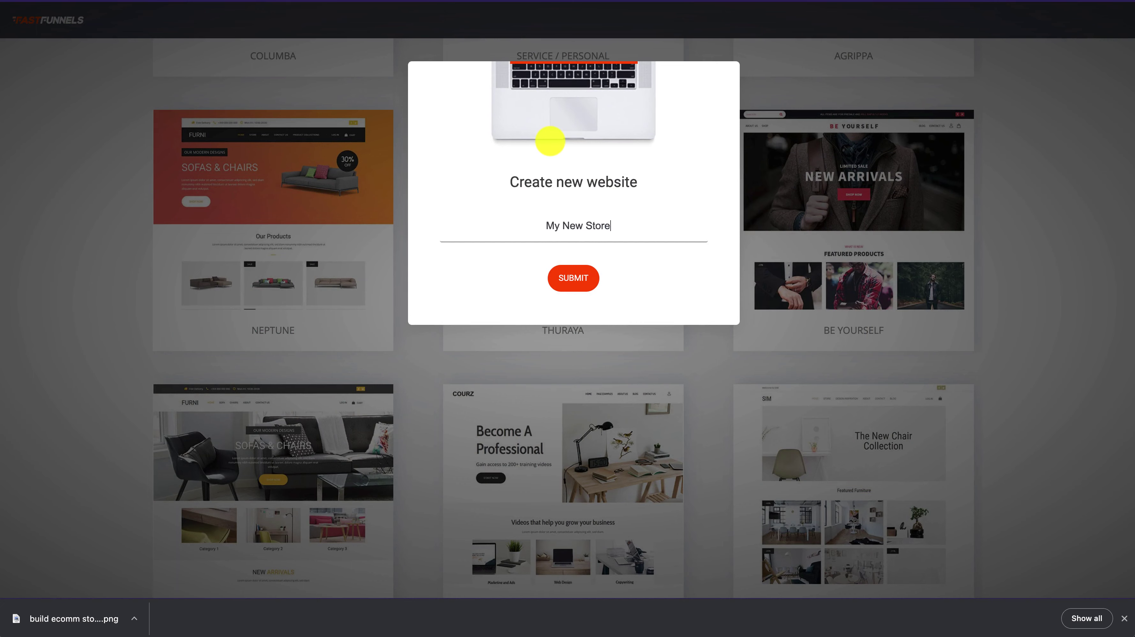
click(573, 278)
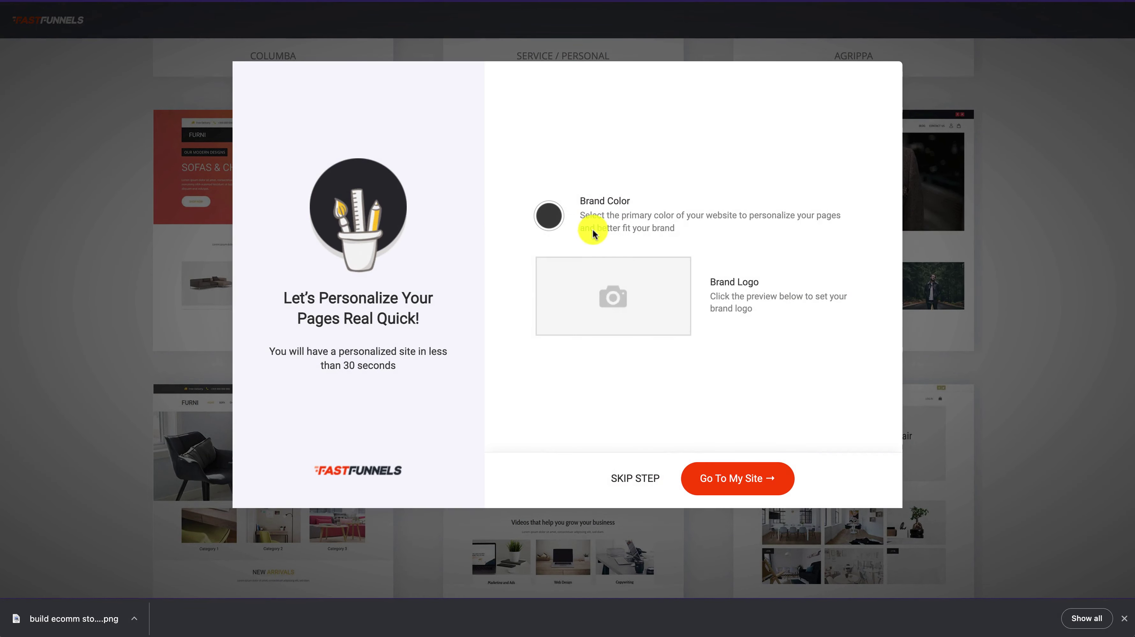
Step: Set the brand color to the teal global color and continue to the site without adding a logo
click(548, 216)
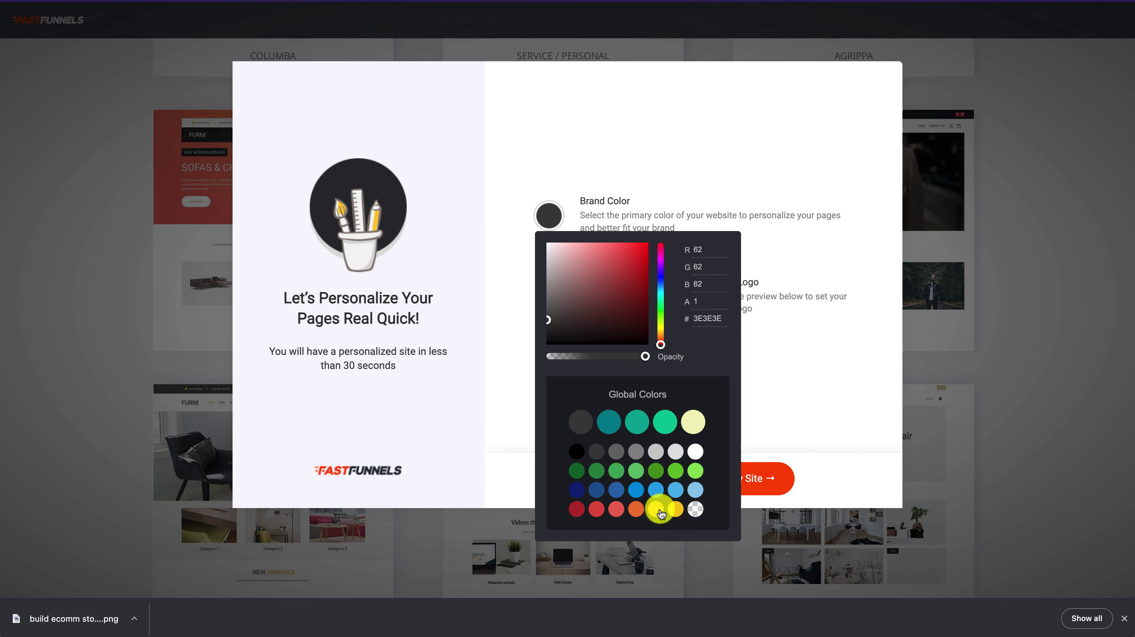
click(613, 424)
click(752, 116)
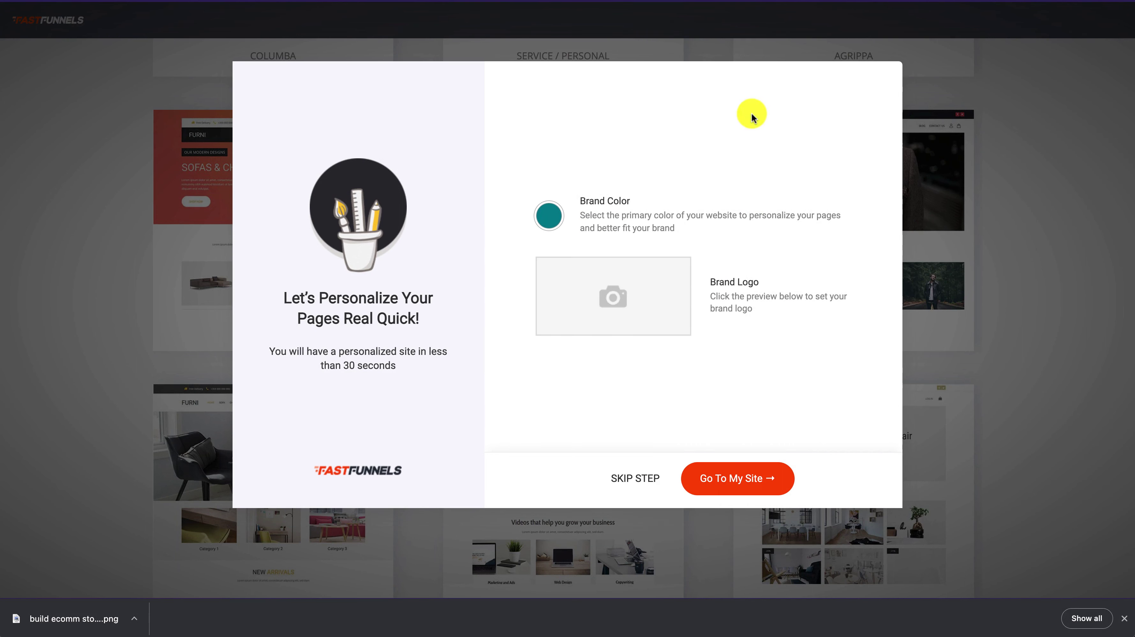
click(738, 485)
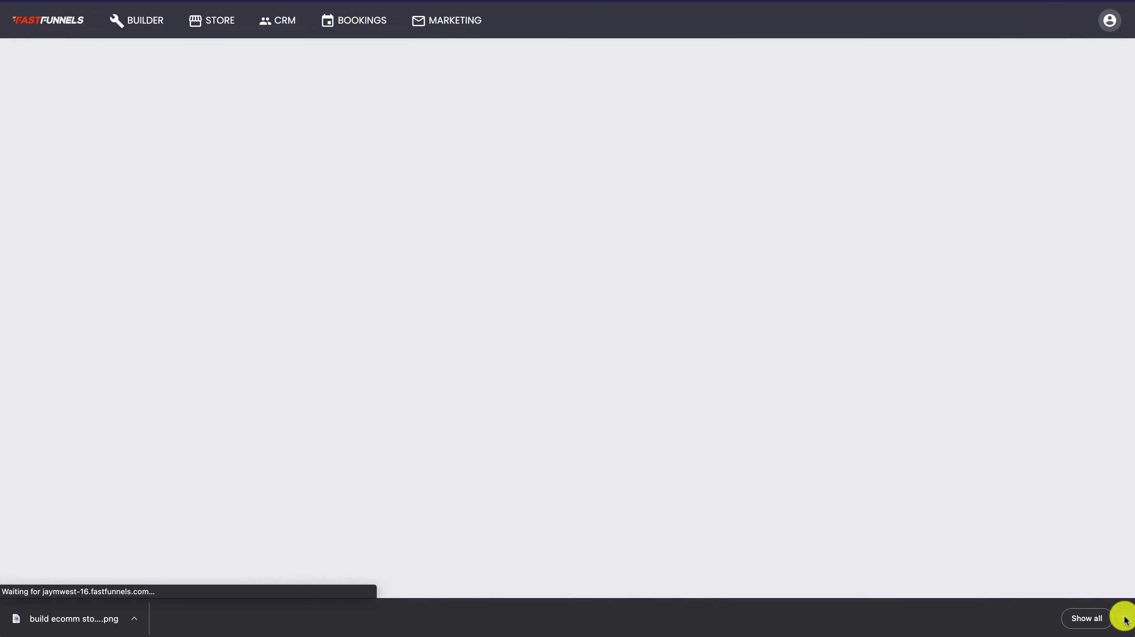
Step: Dismiss the browser's downloads bar and the builder's introduction video
click(1124, 617)
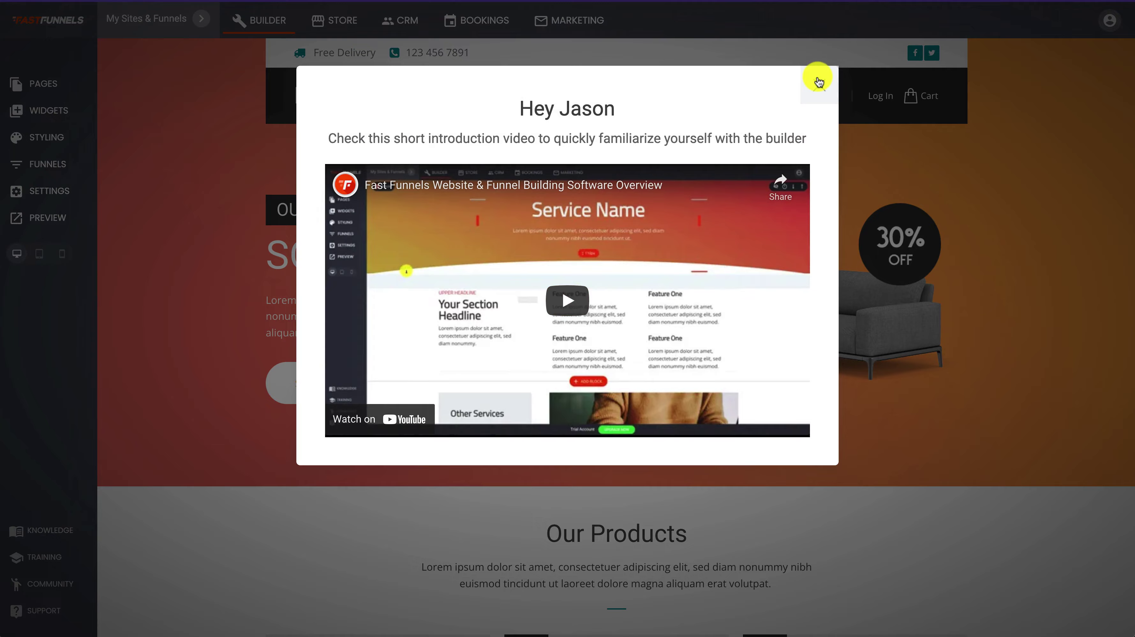
click(820, 82)
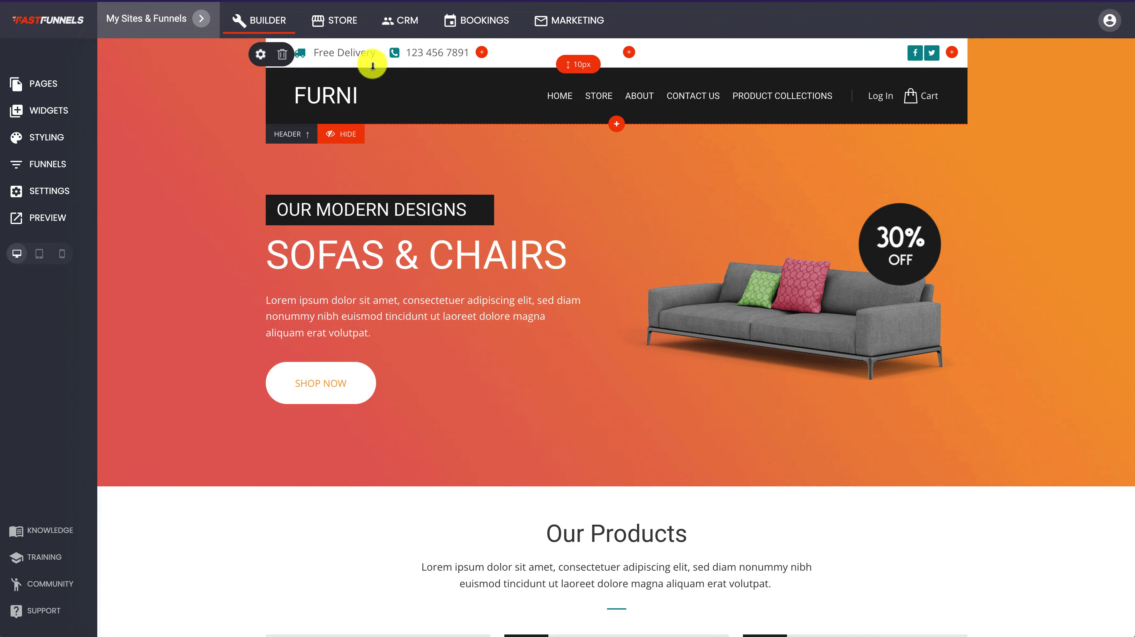
scroll(720, 371, down, 5)
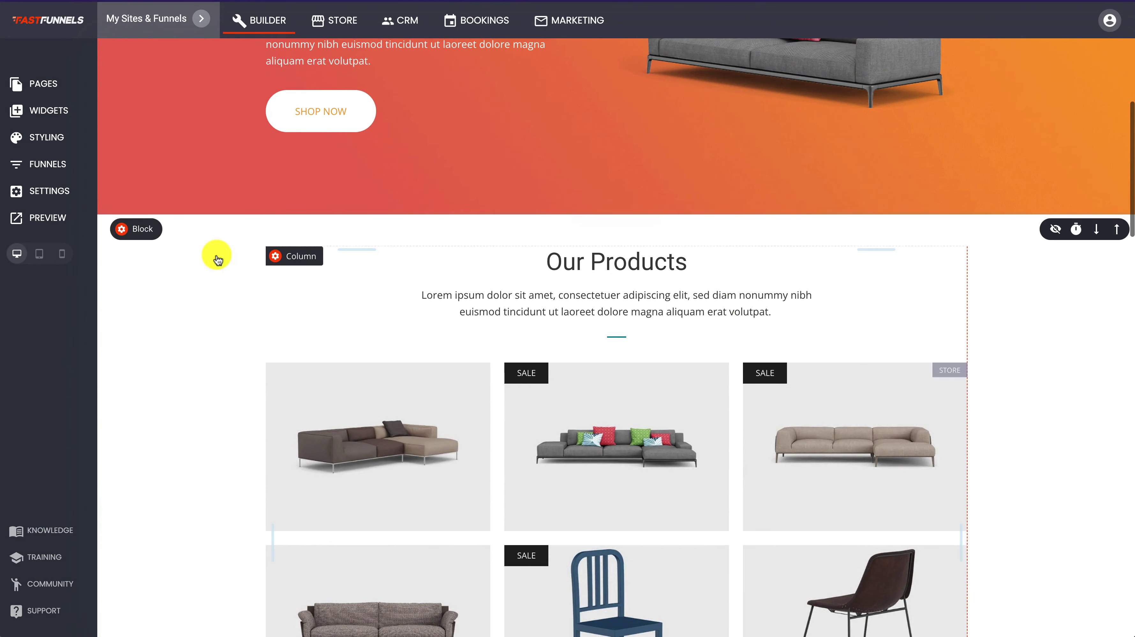
Step: Check the global styling options, close them, and review the home page's sections down to the newsletter form
click(50, 137)
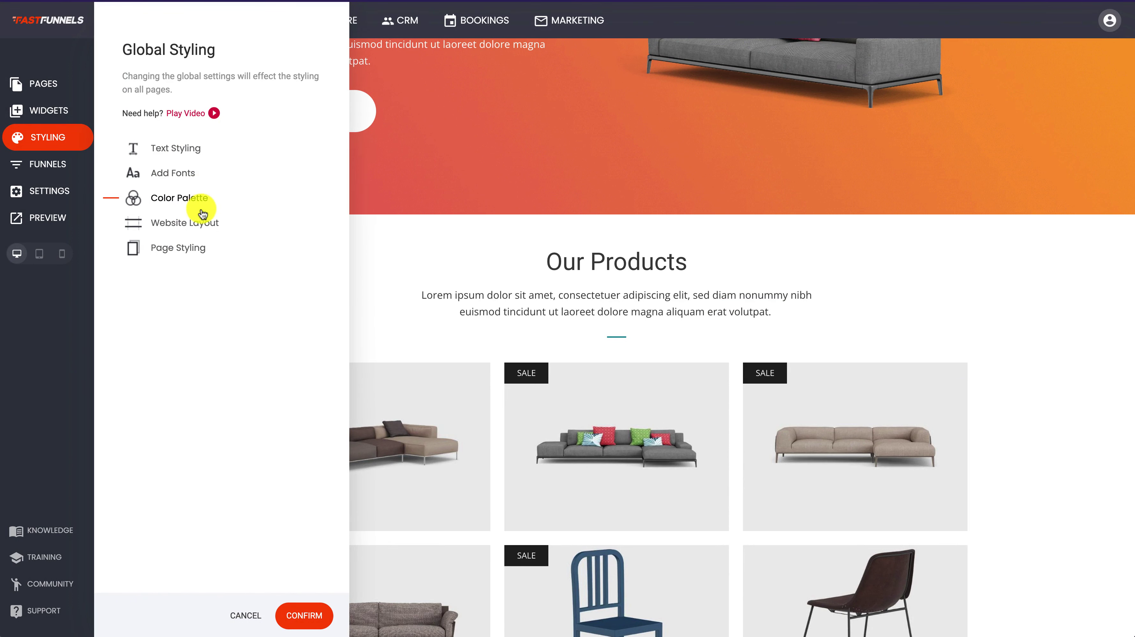
click(575, 170)
scroll(1005, 389, down, 2)
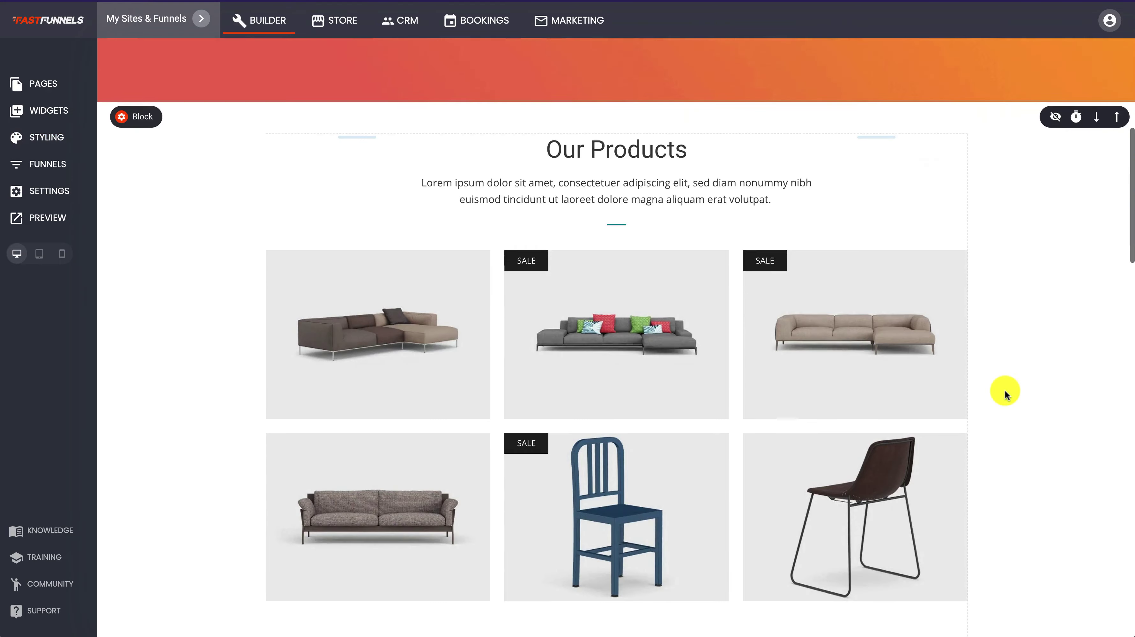
scroll(1004, 389, down, 10)
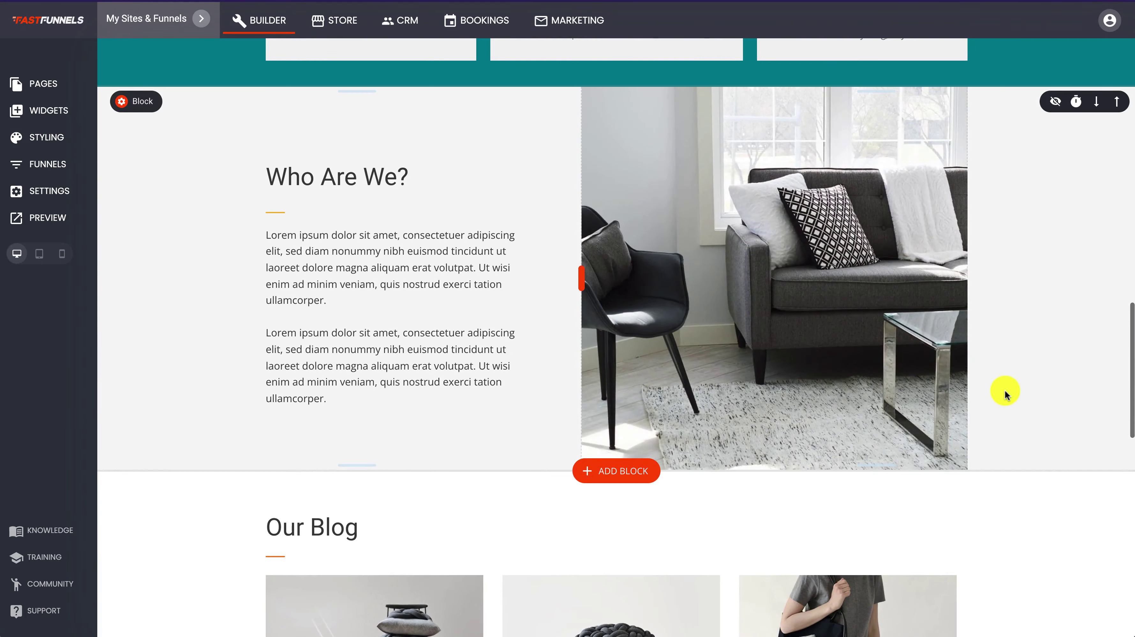
scroll(1004, 389, down, 10)
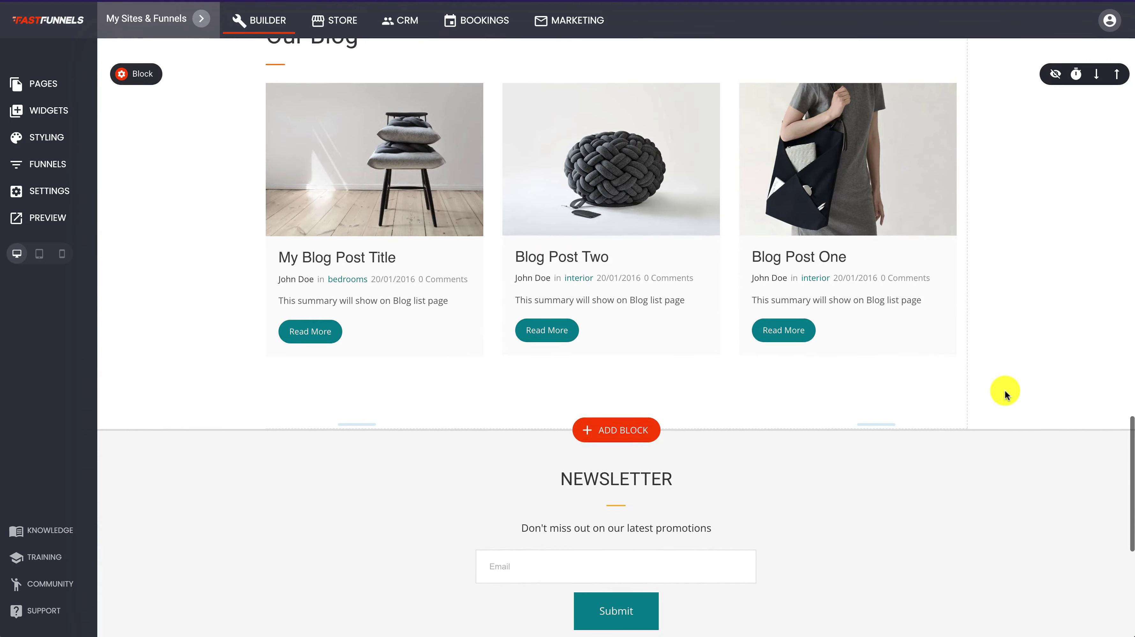
scroll(1004, 389, up, 20)
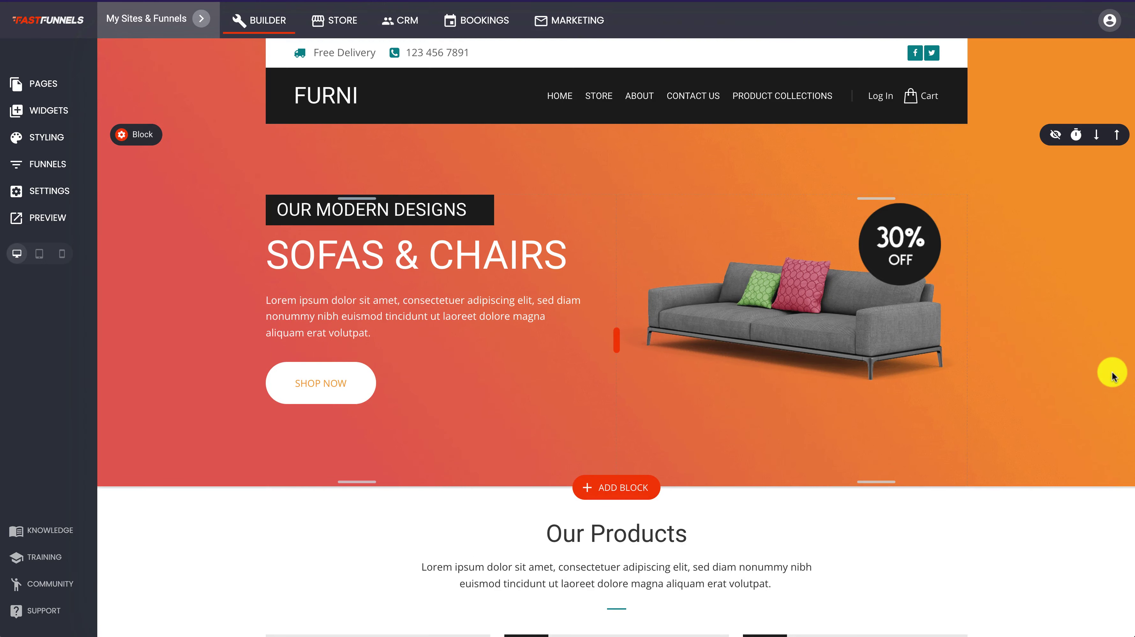
Step: Open the header's navigation menu editor to examine its menu items, and close it
scroll(1112, 376, down, 1)
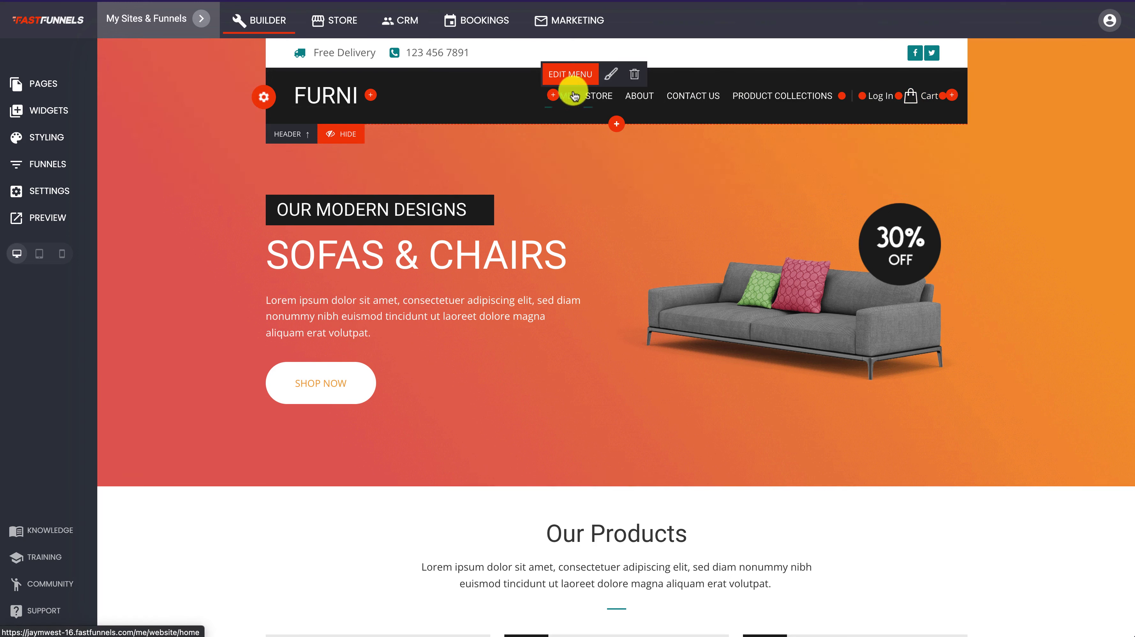
click(571, 80)
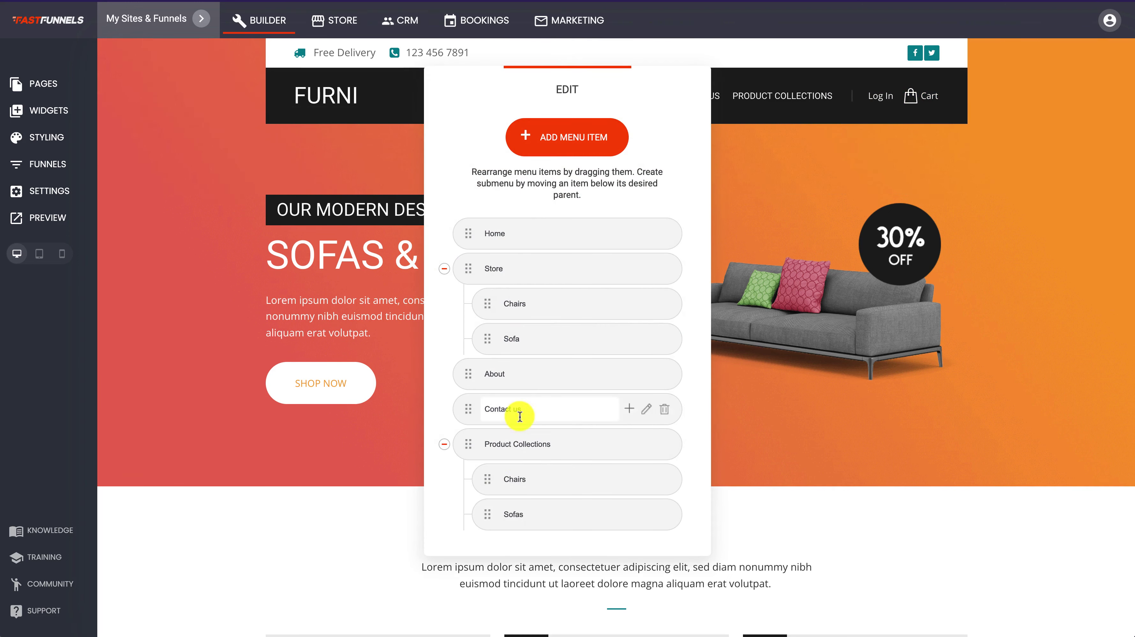
click(745, 202)
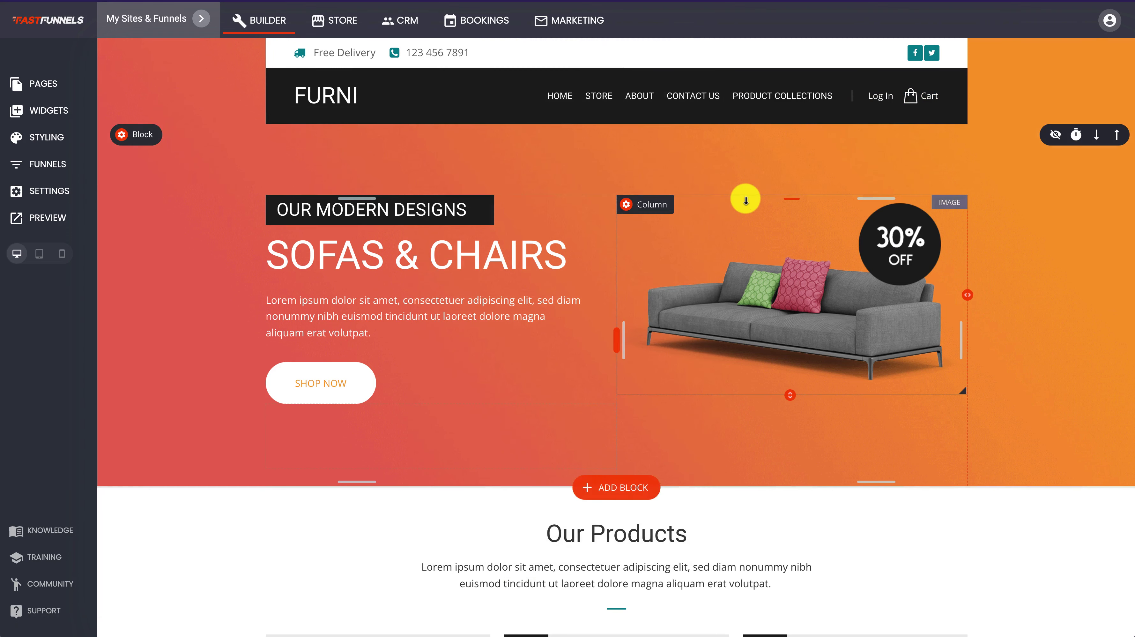
Step: Replace the "Who Are We?" heading above the Our Blog section with the placeholder text sdfsdfsdfsd
scroll(746, 200, down, 2)
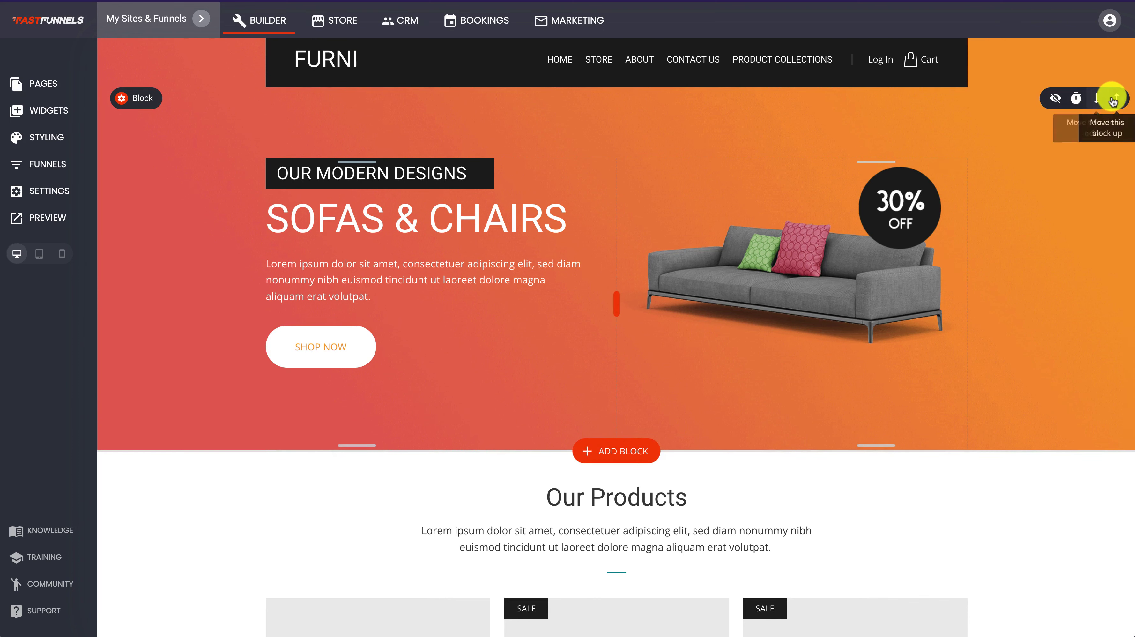
scroll(1018, 367, down, 10)
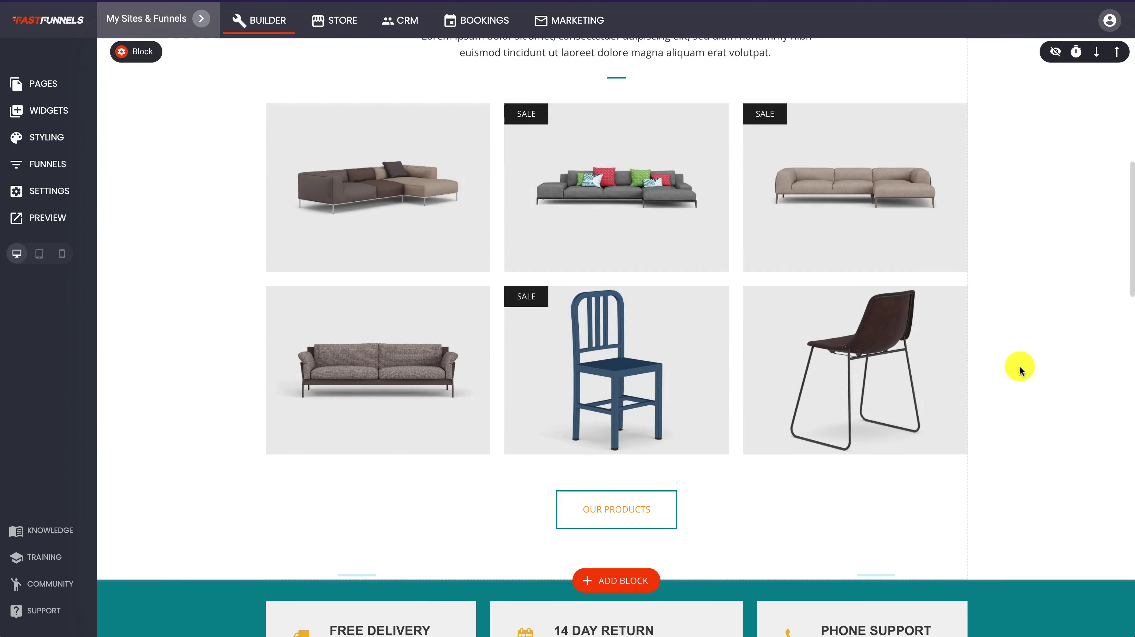
scroll(1018, 367, up, 2)
scroll(797, 457, down, 10)
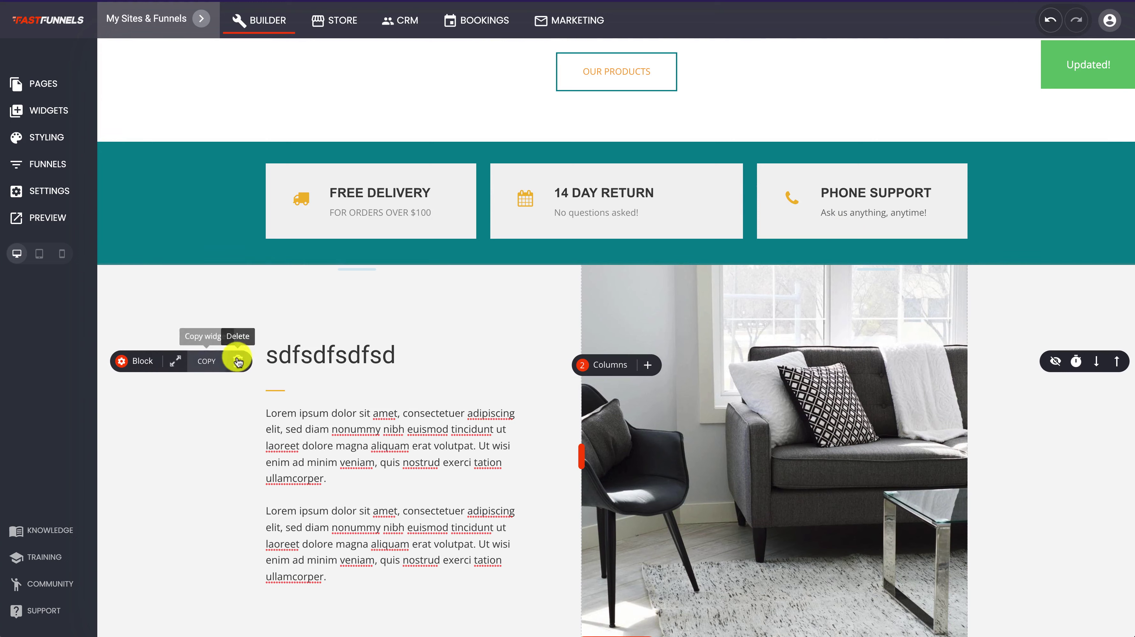
Step: Browse the ready-made block templates by category, including Call To Action, Image & Text, Galleries and Team & Testimonials, without adding a block
scroll(610, 363, down, 4)
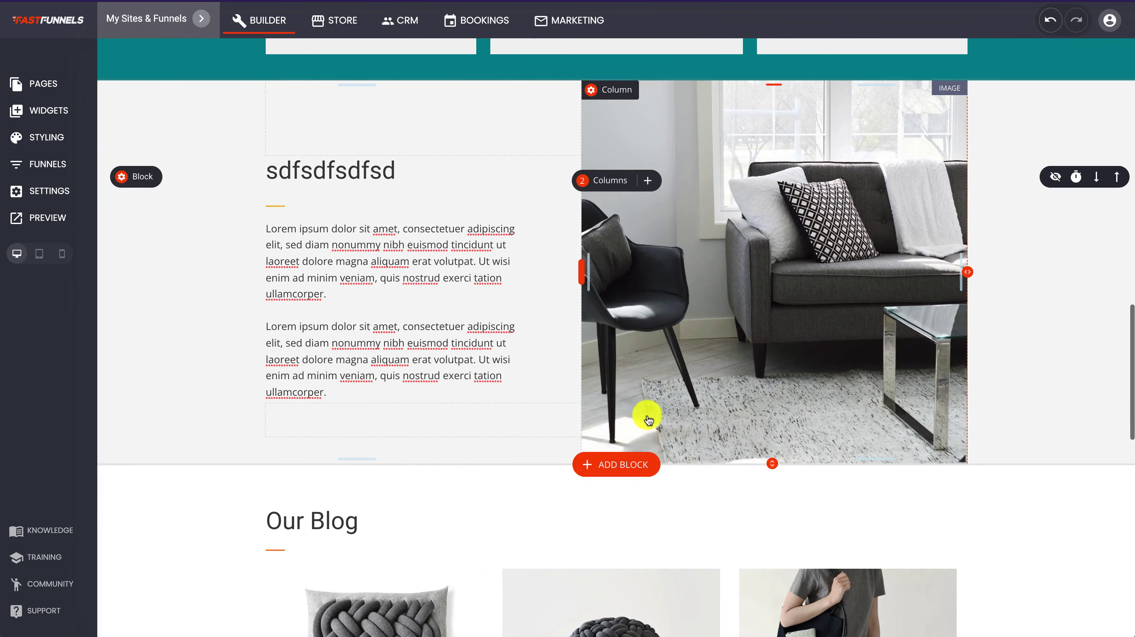
click(624, 472)
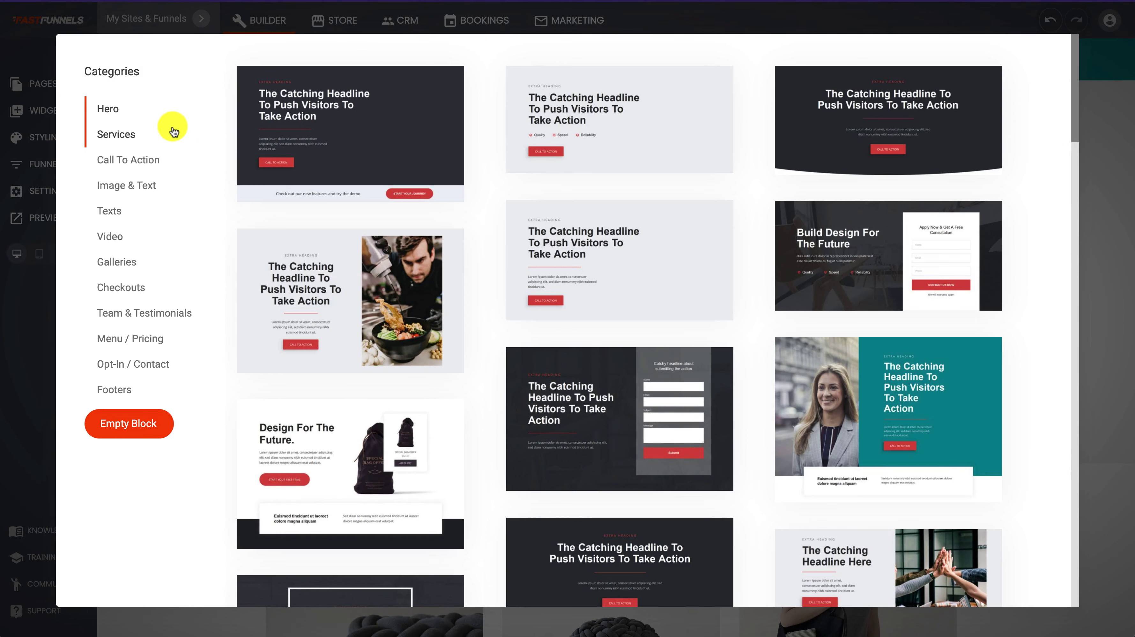
click(136, 134)
click(130, 158)
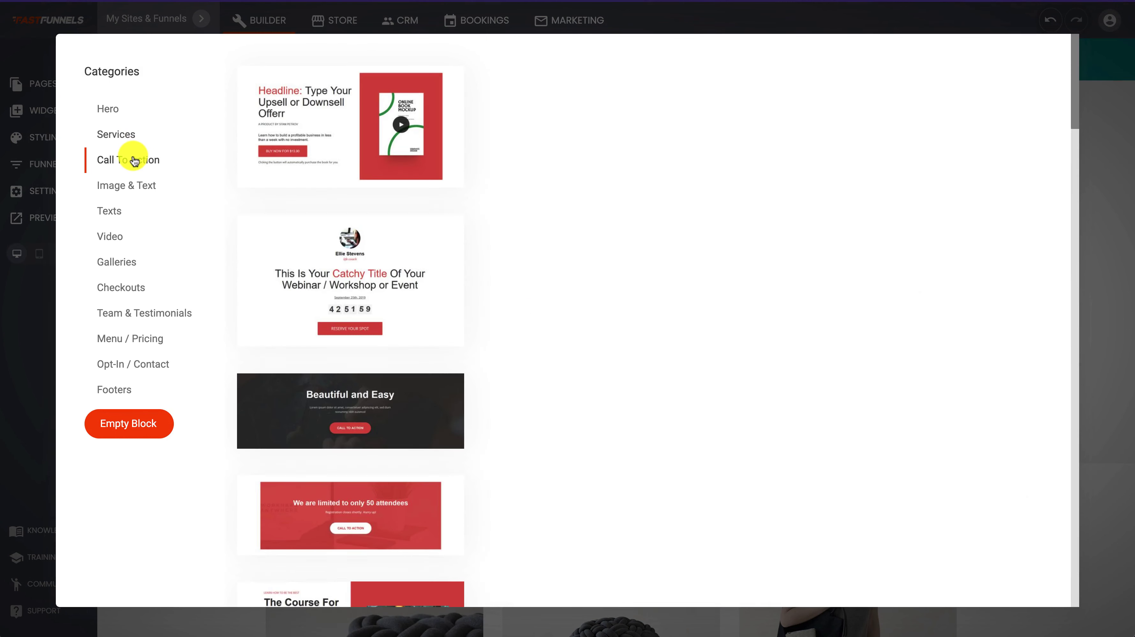
click(127, 186)
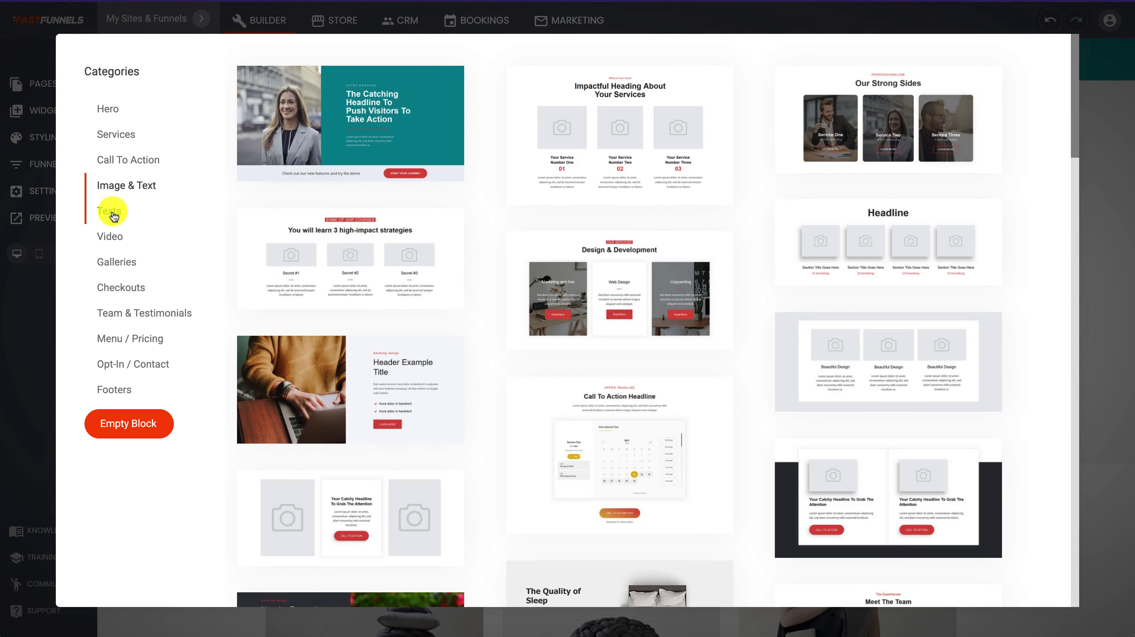
click(112, 214)
click(115, 273)
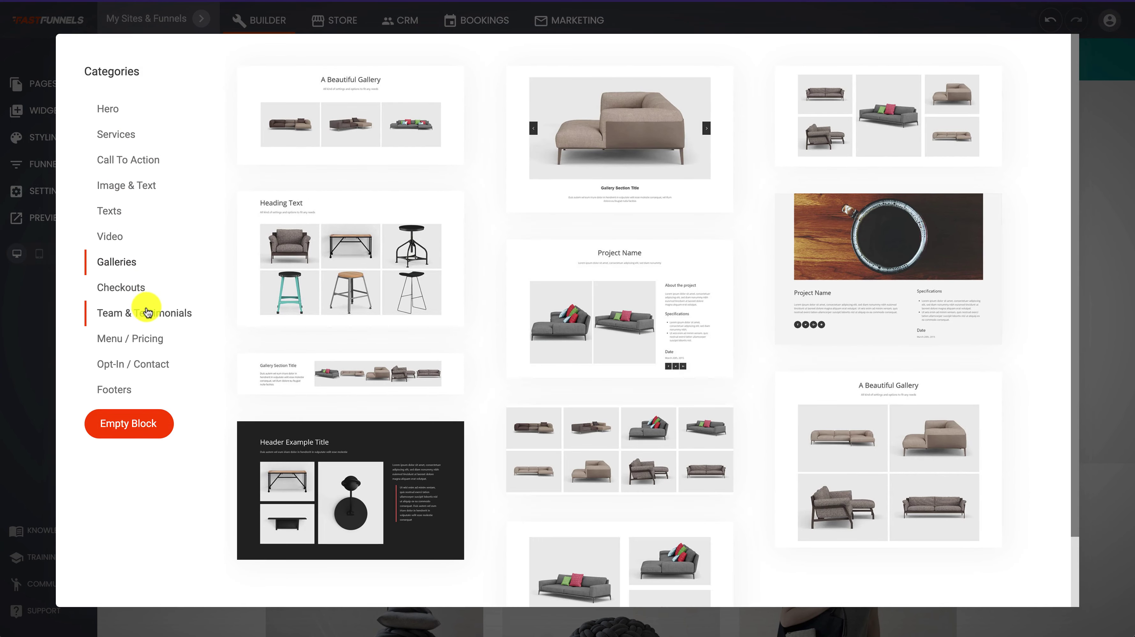
click(148, 319)
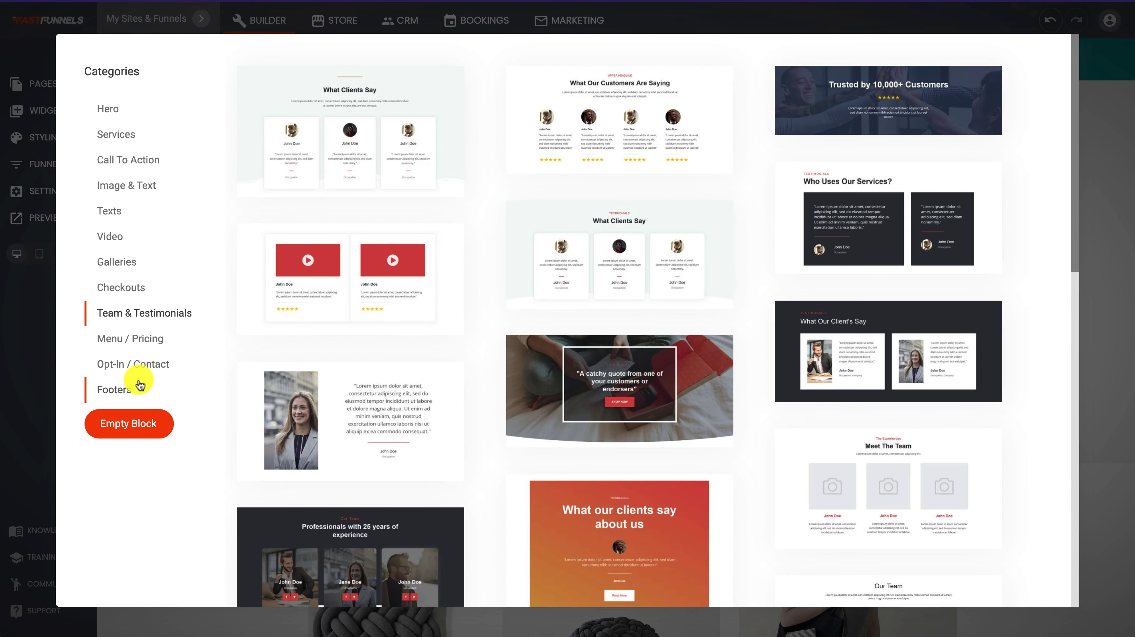
scroll(633, 264, down, 10)
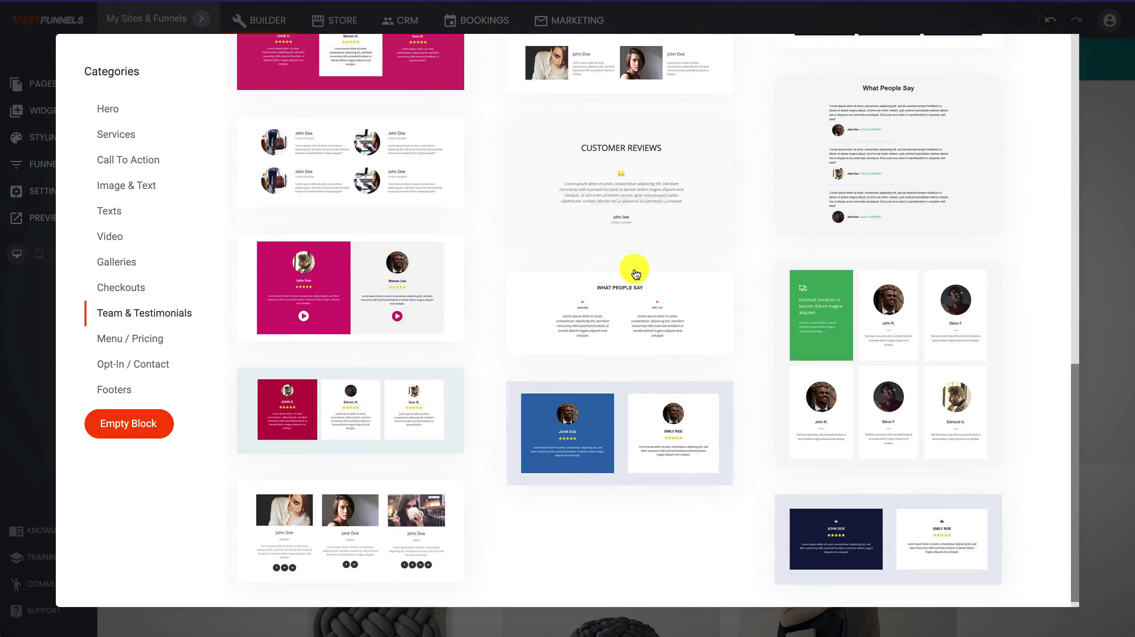
scroll(635, 268, down, 5)
click(1092, 179)
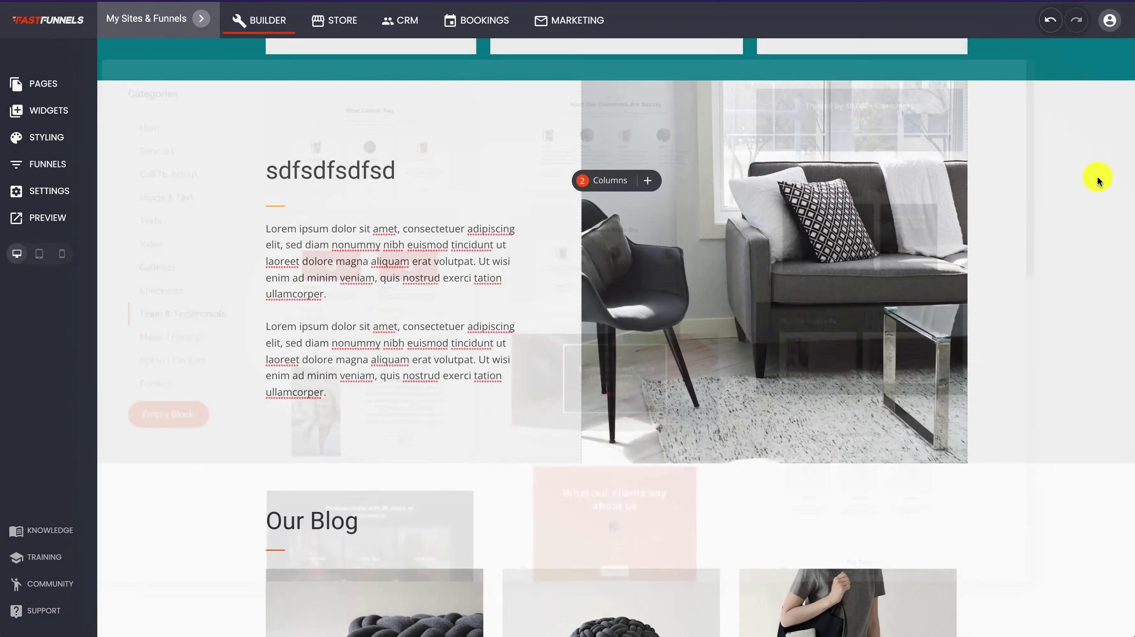
scroll(924, 380, down, 15)
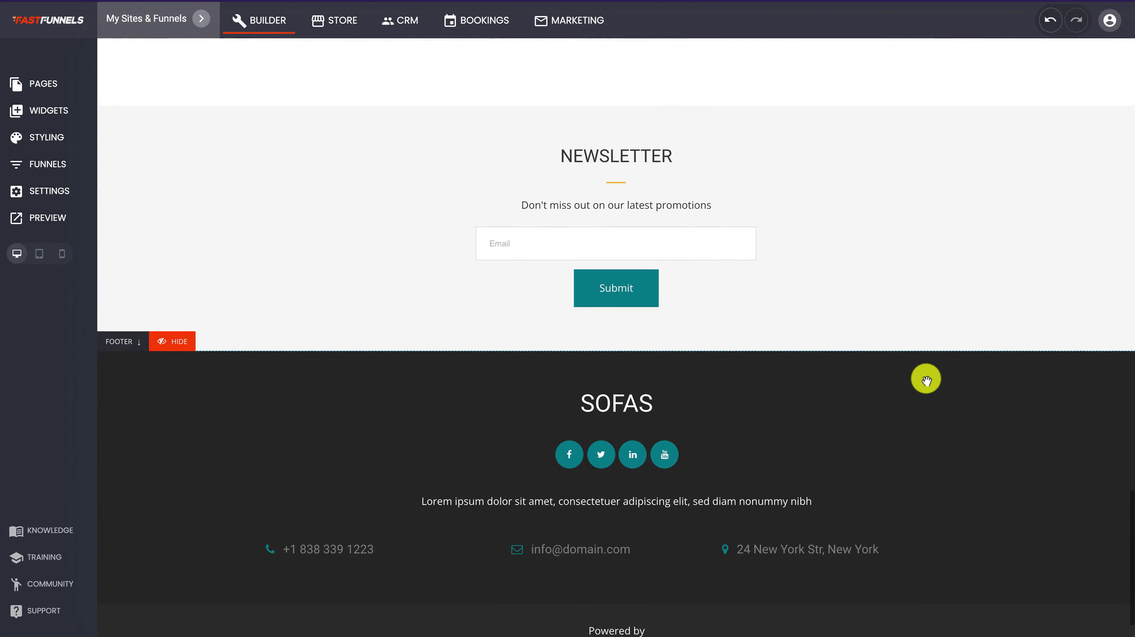
scroll(926, 380, up, 20)
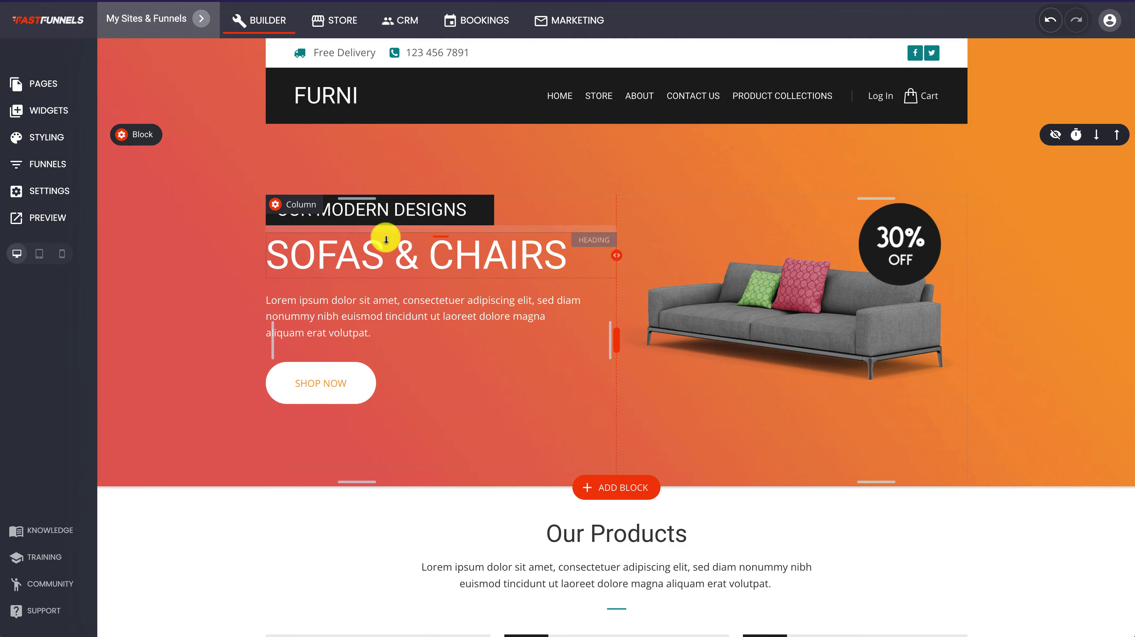
Step: Open the store's product list and add a product category named Stools with the category URL stools
click(337, 20)
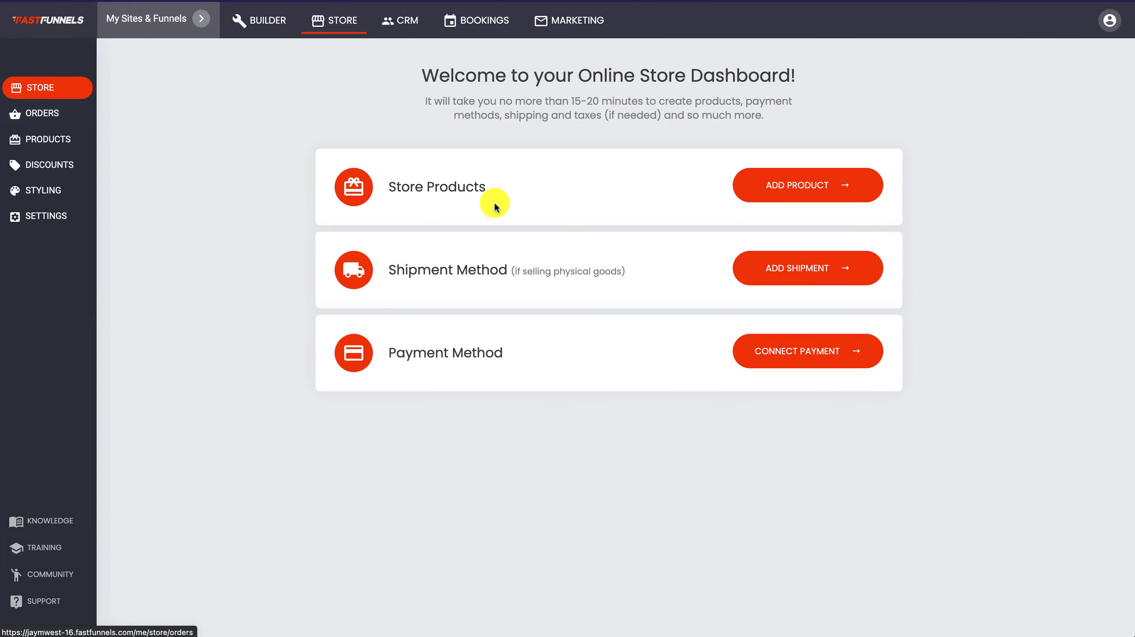
click(777, 199)
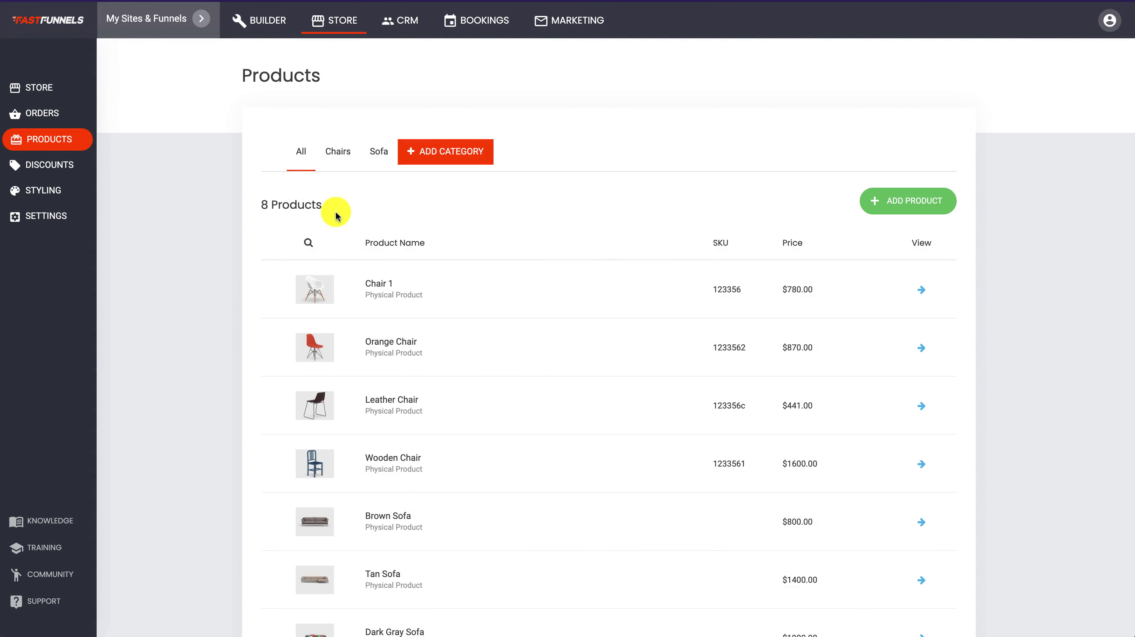
scroll(210, 329, down, 2)
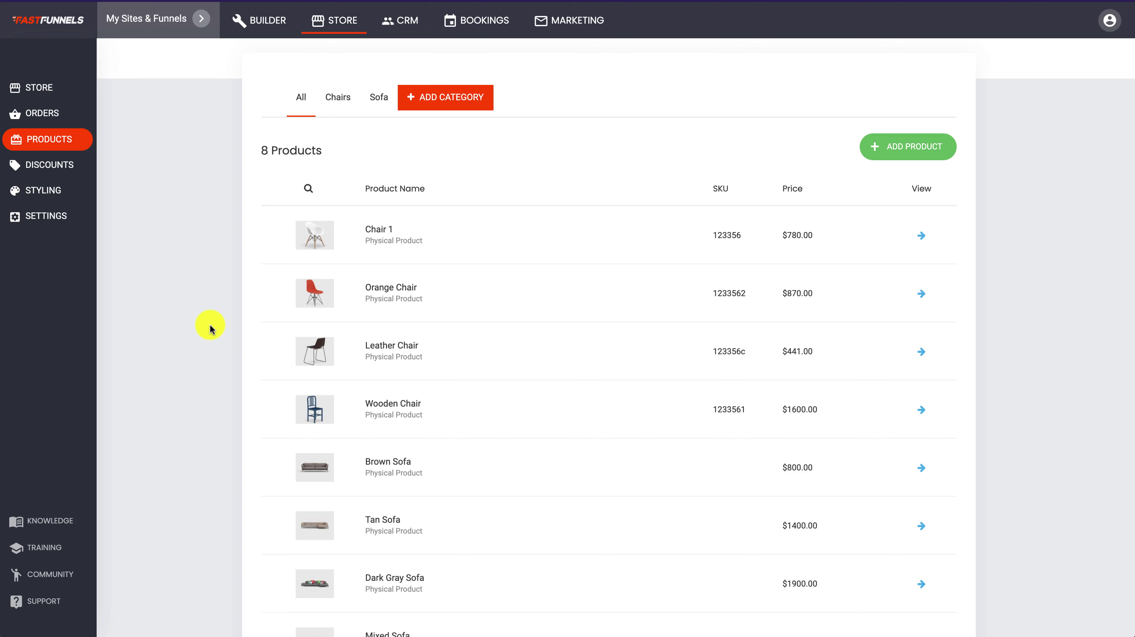
scroll(210, 329, down, 2)
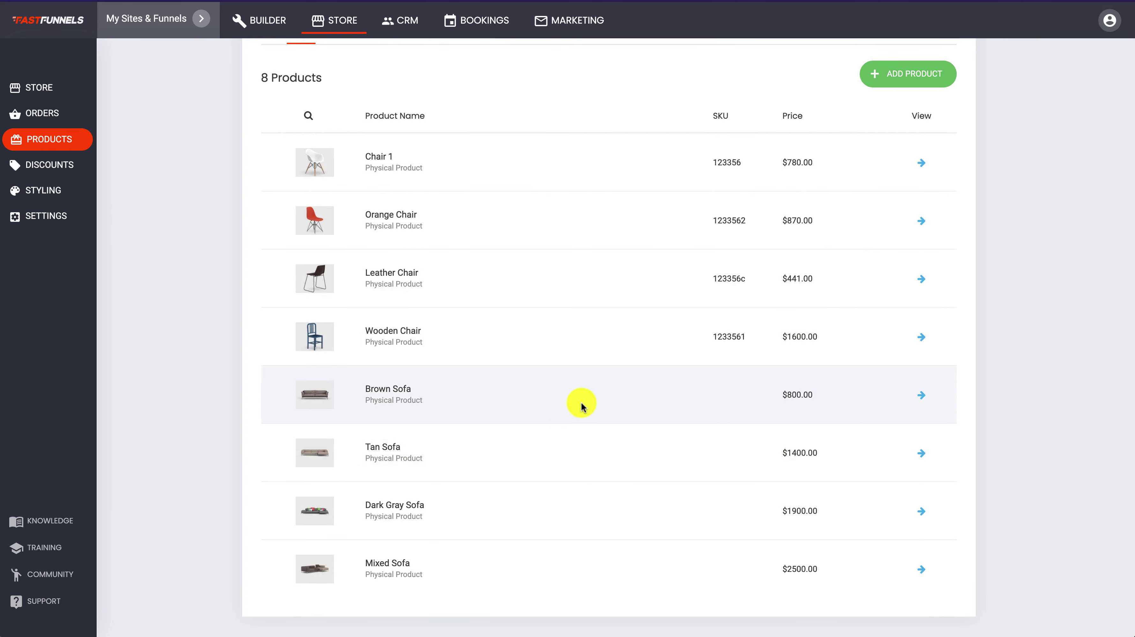
scroll(581, 404, up, 2)
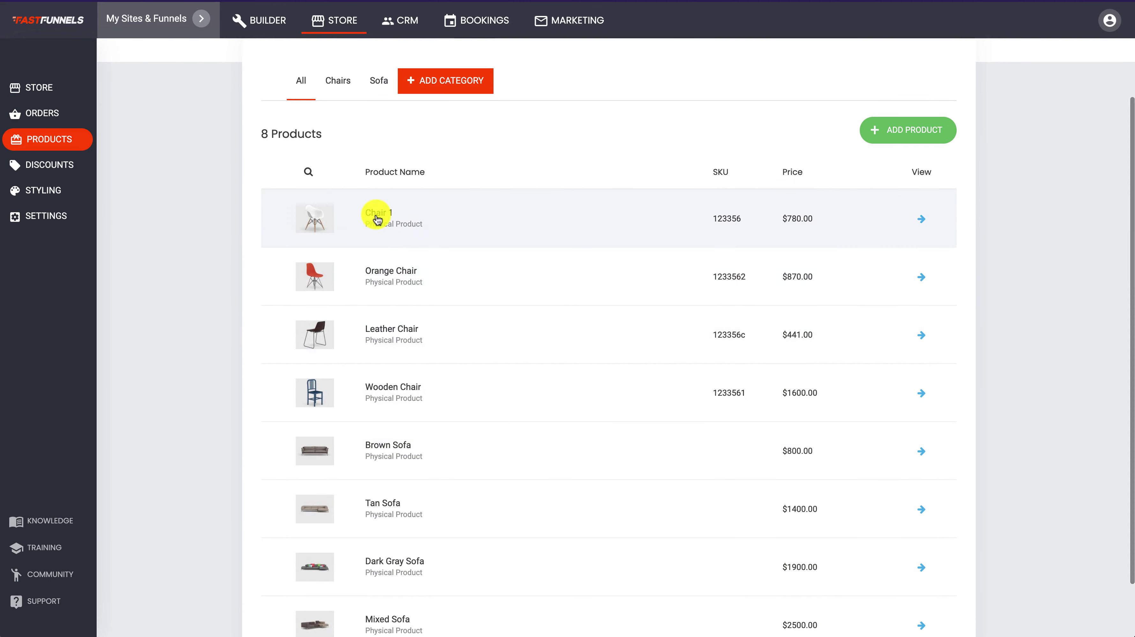
scroll(468, 562, down, 2)
scroll(392, 543, up, 3)
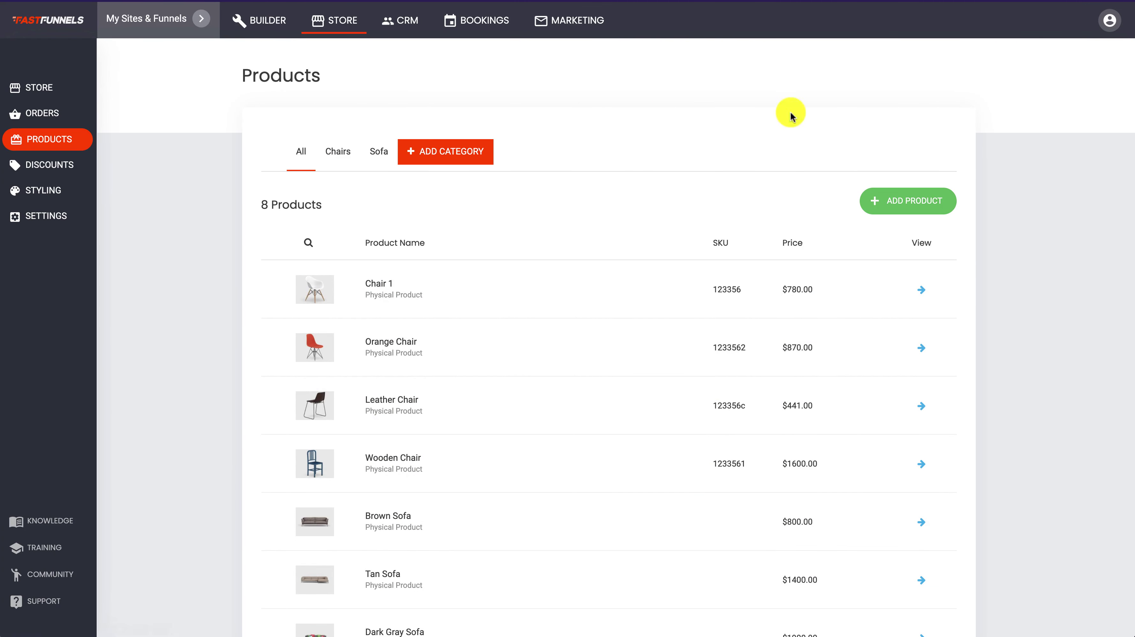
click(439, 162)
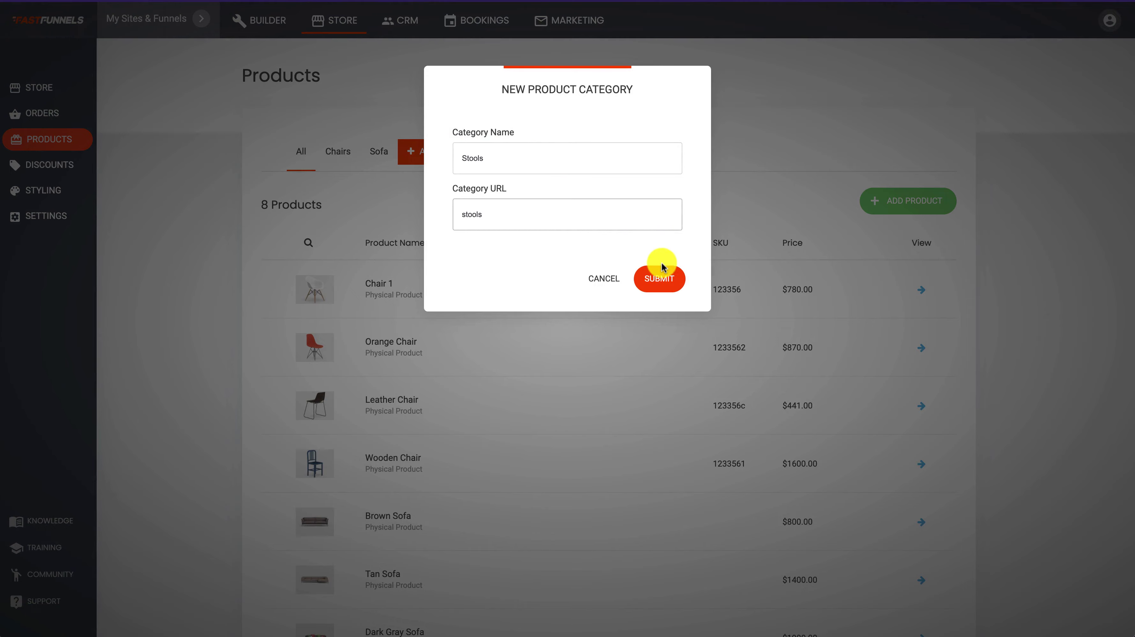
click(663, 272)
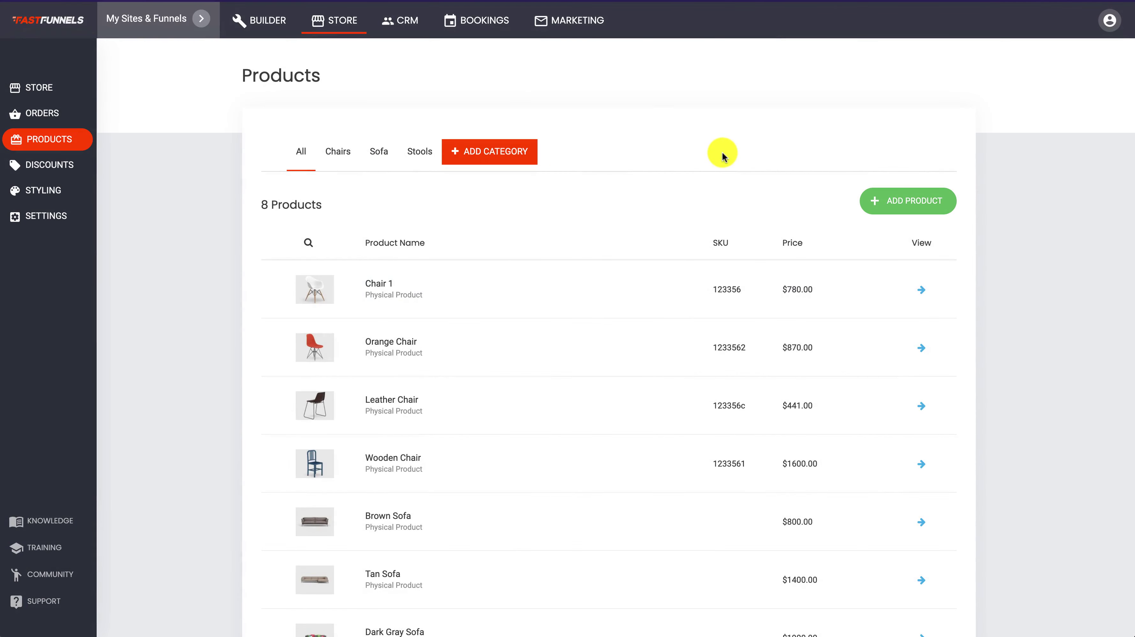
Step: Clone the Chair 1 product and give the copy the page URL stool-1 and the title My Stool
click(921, 289)
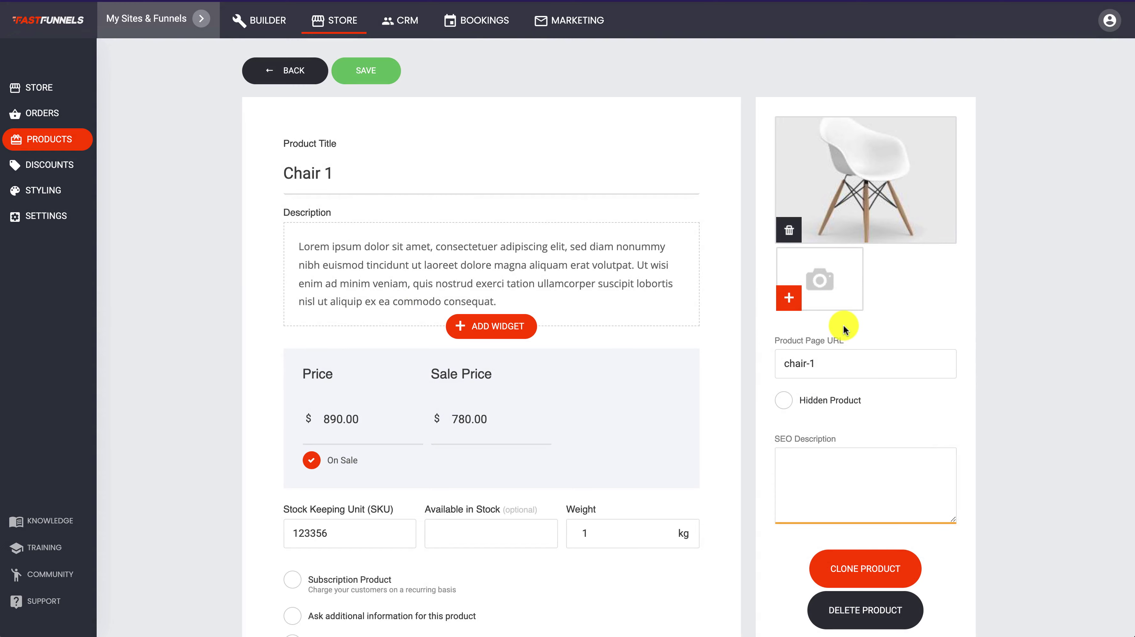
scroll(844, 329, down, 5)
click(886, 321)
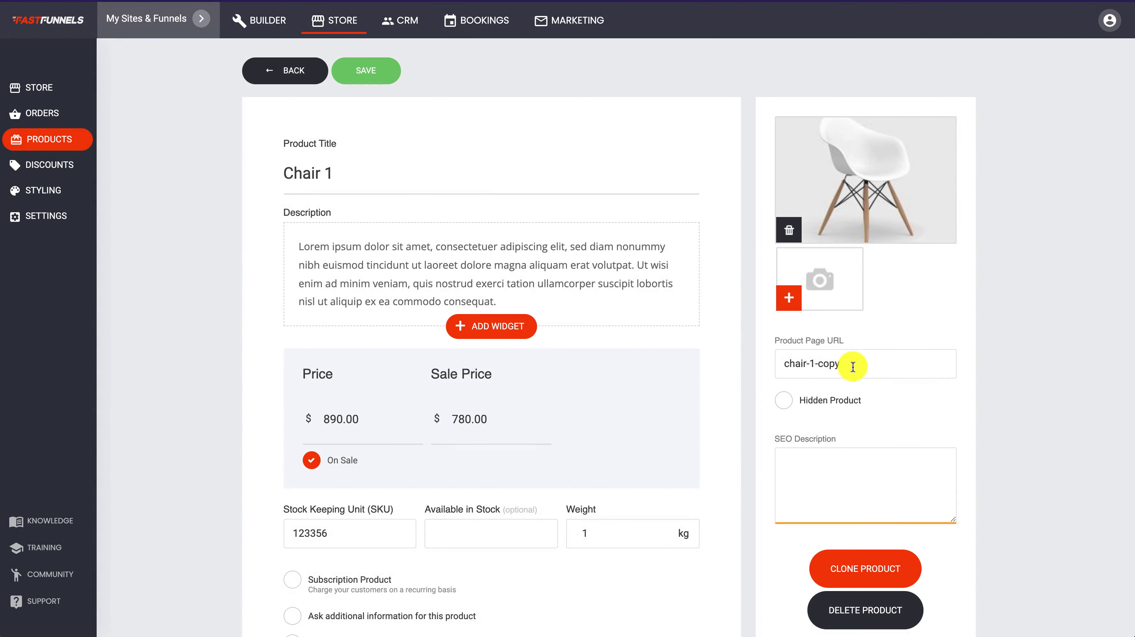
drag(844, 372, 706, 364)
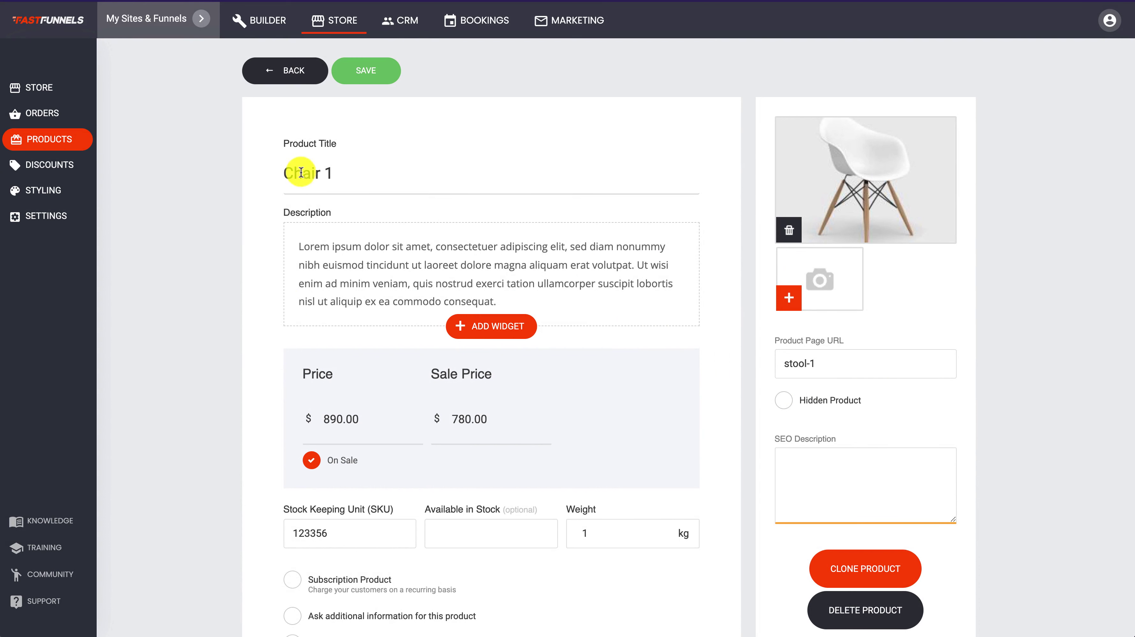
drag(344, 173, 253, 175)
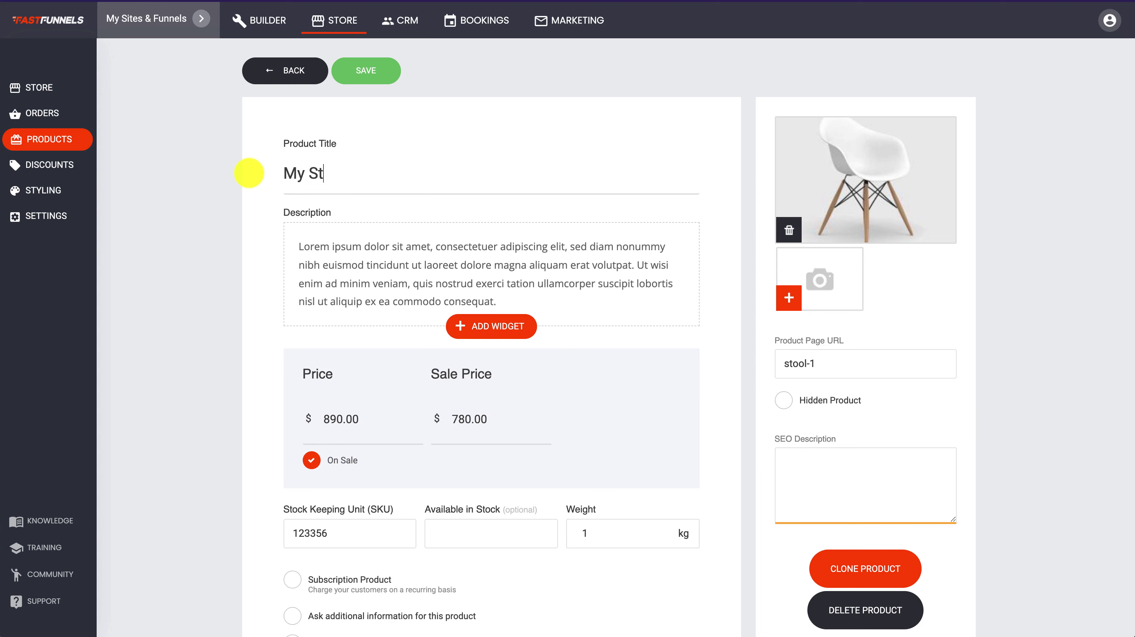
Step: Set the cloned product's price to 200.00, its sale price to 97.00 and its SKU to 1233567
scroll(566, 401, down, 4)
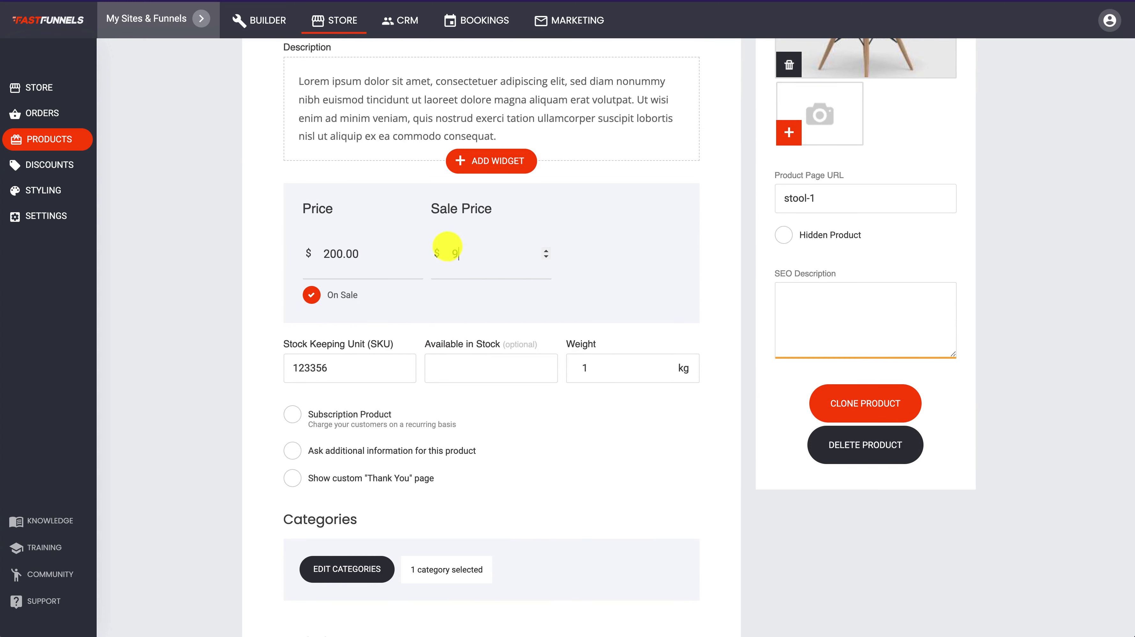
scroll(728, 267, down, 4)
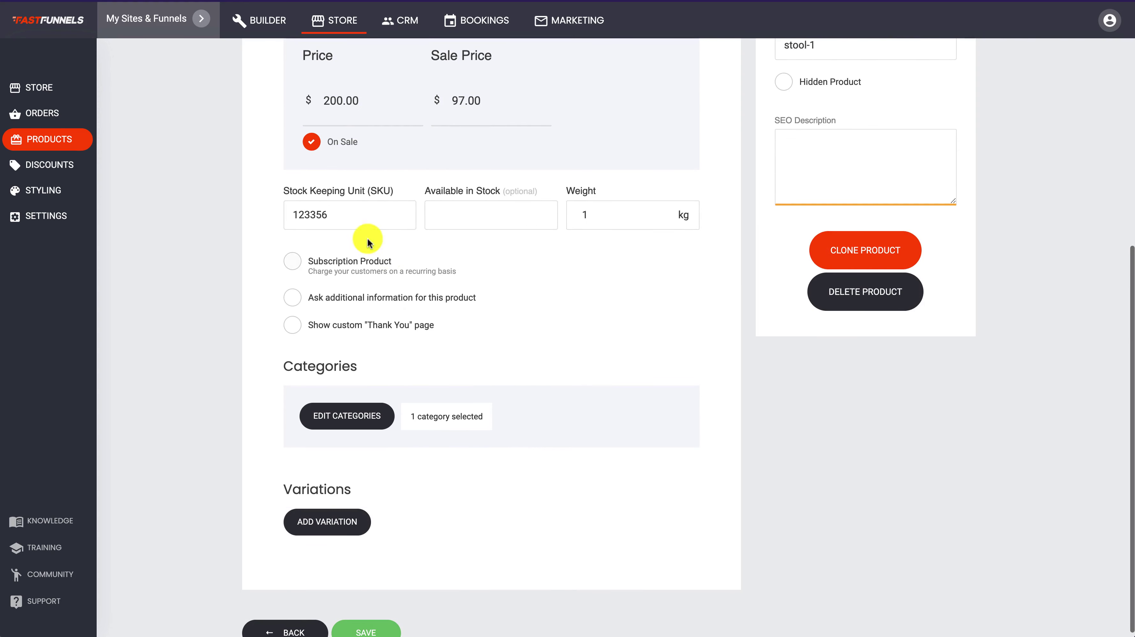
click(350, 216)
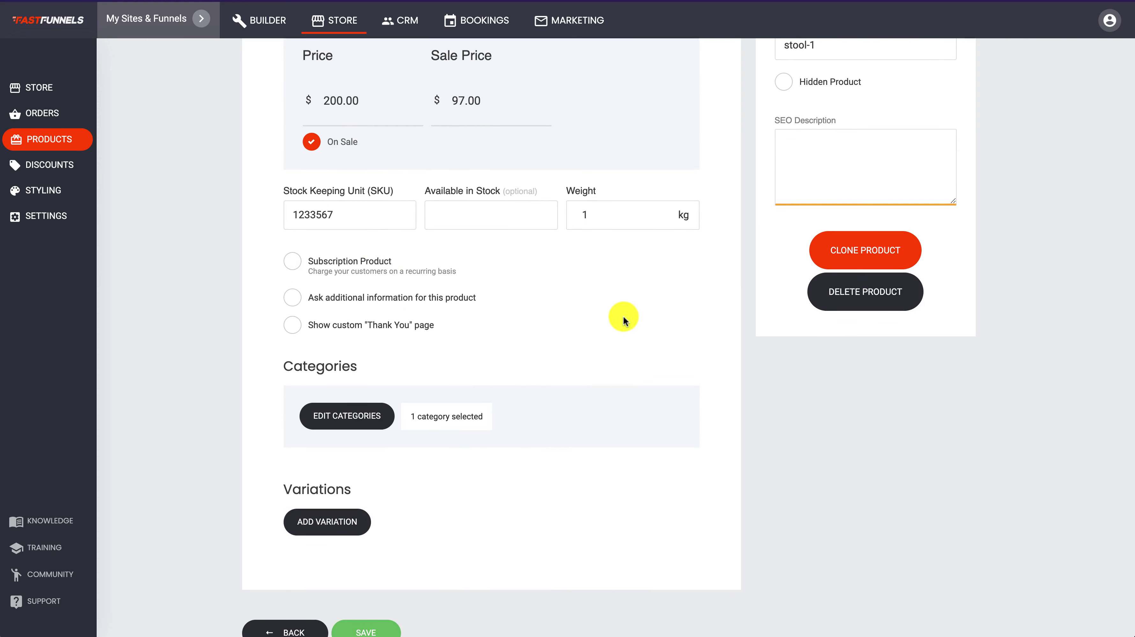
Step: Assign the cloned product to the Stools category only and save the product
click(332, 414)
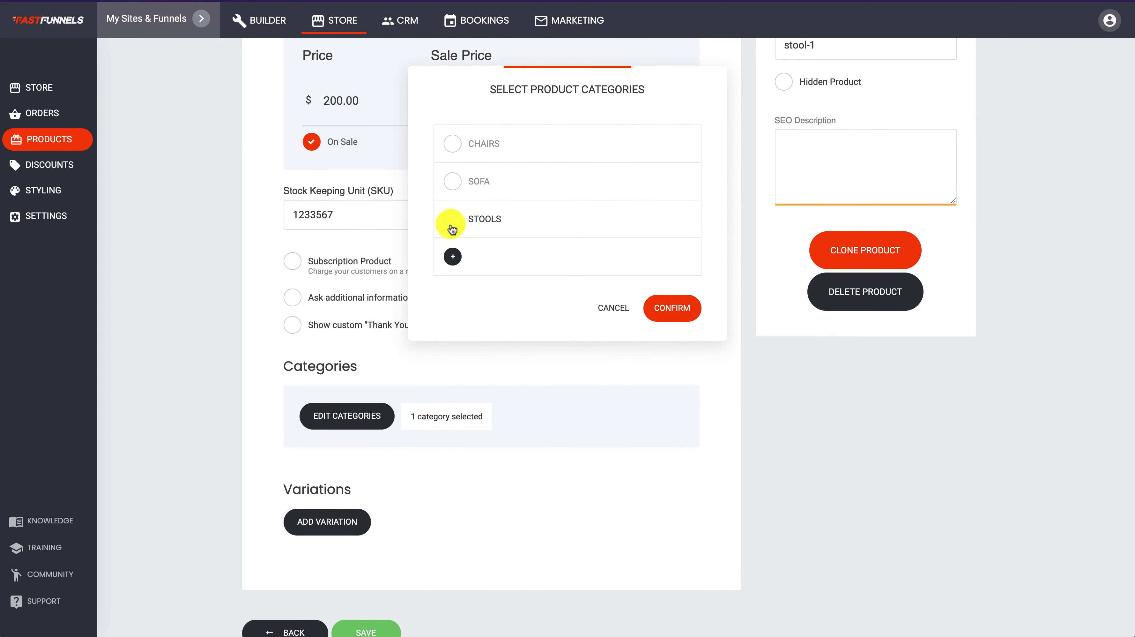
click(452, 223)
click(672, 329)
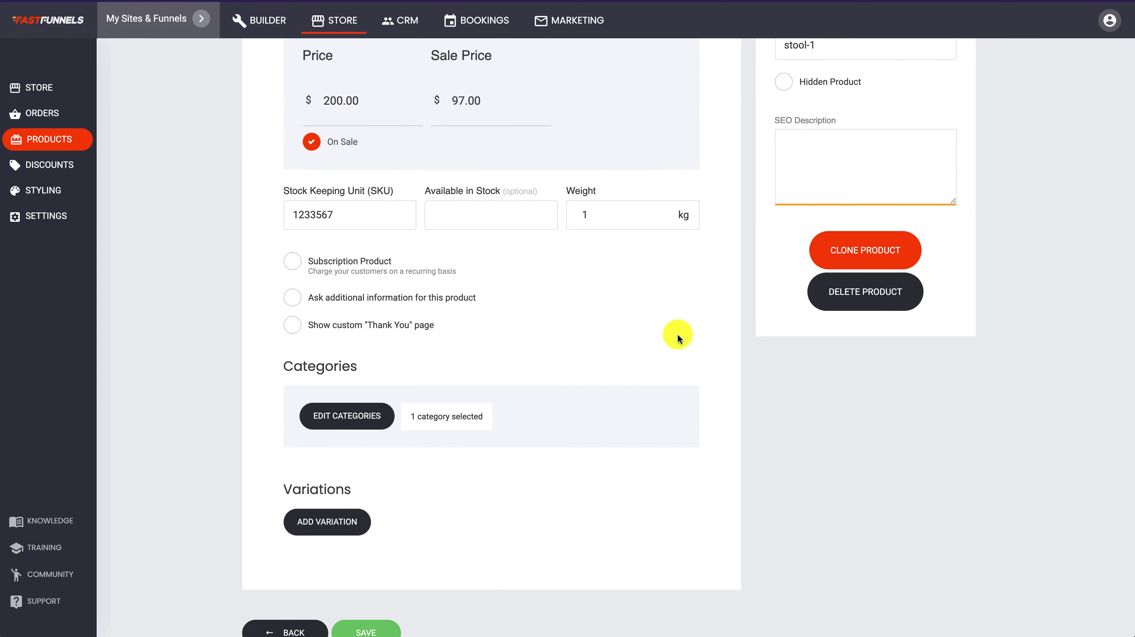
click(376, 628)
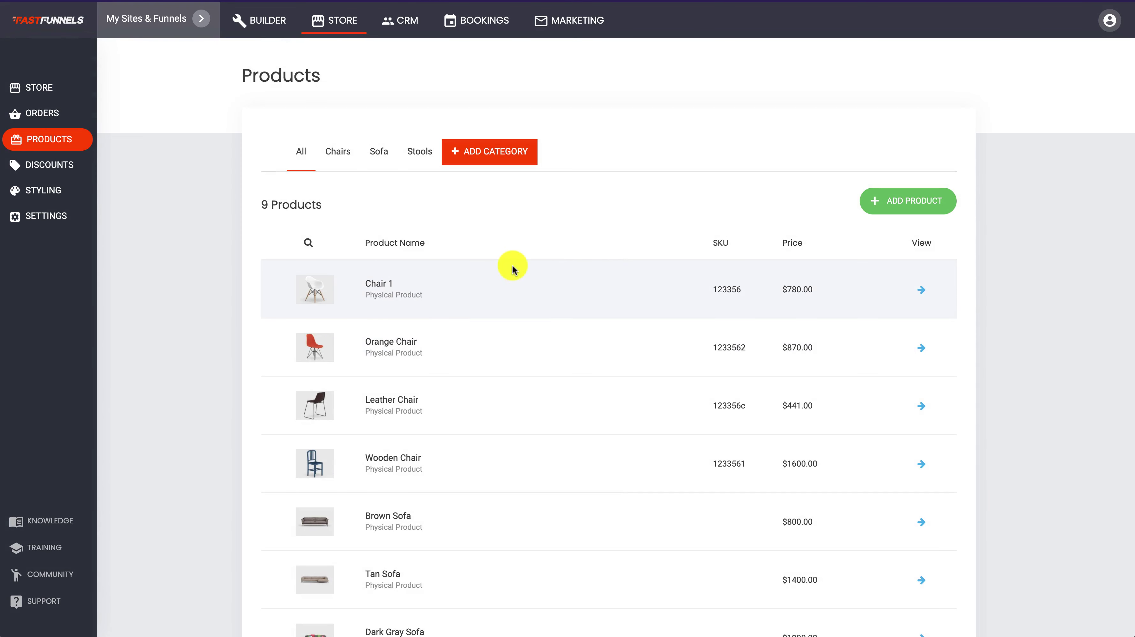
scroll(512, 266, down, 4)
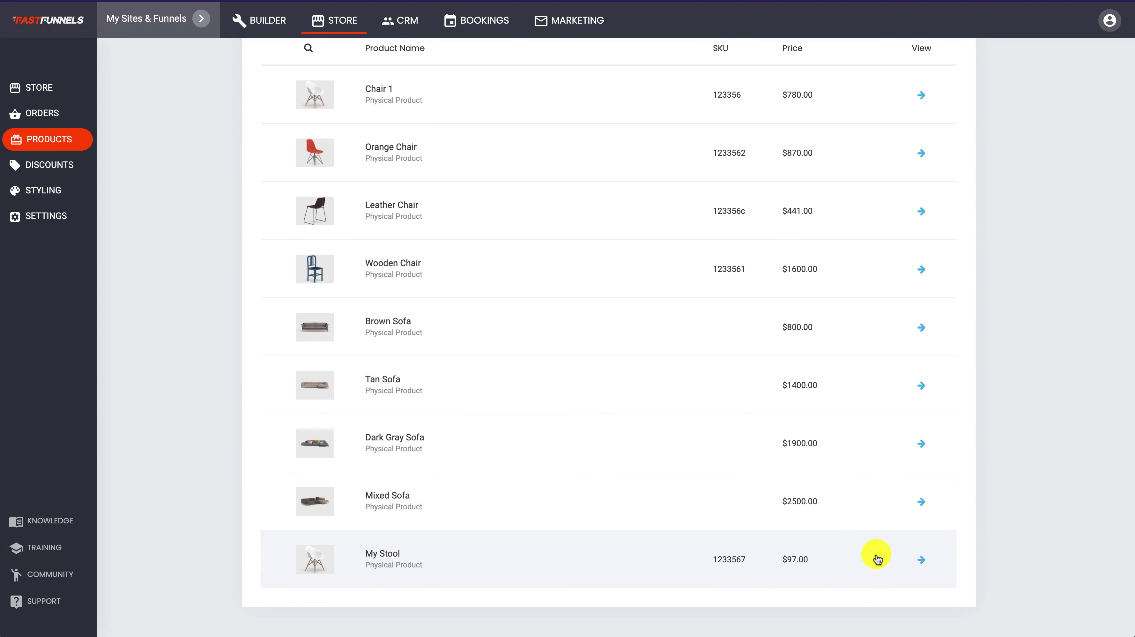
scroll(499, 367, up, 4)
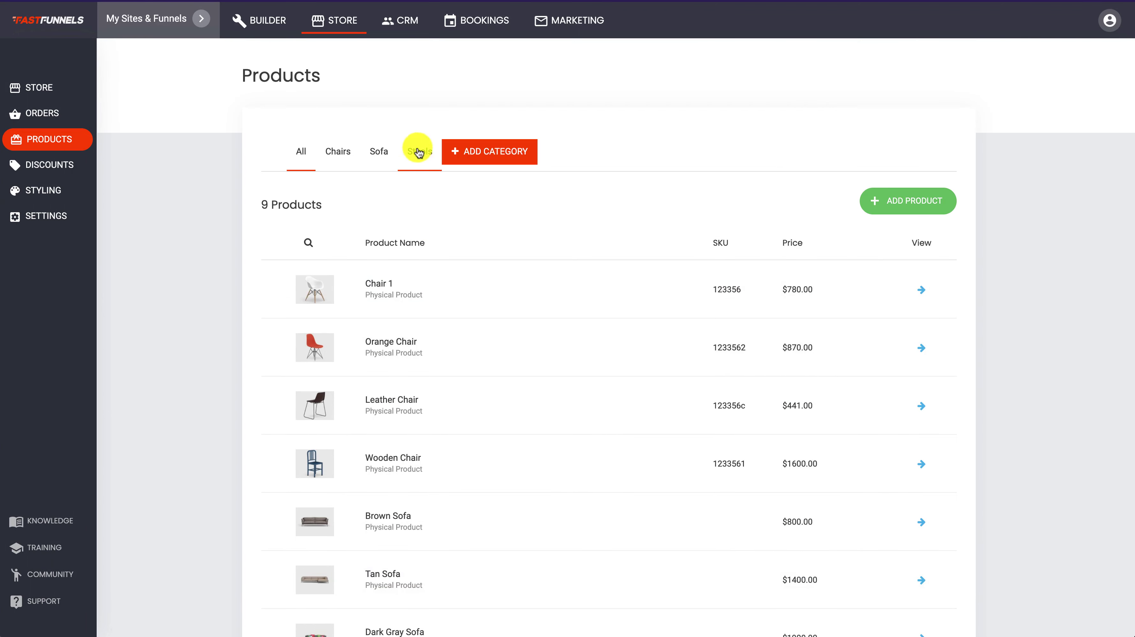
Step: Return to the site builder and preview the home page, reviewing its products, text and image, and blog sections
click(277, 21)
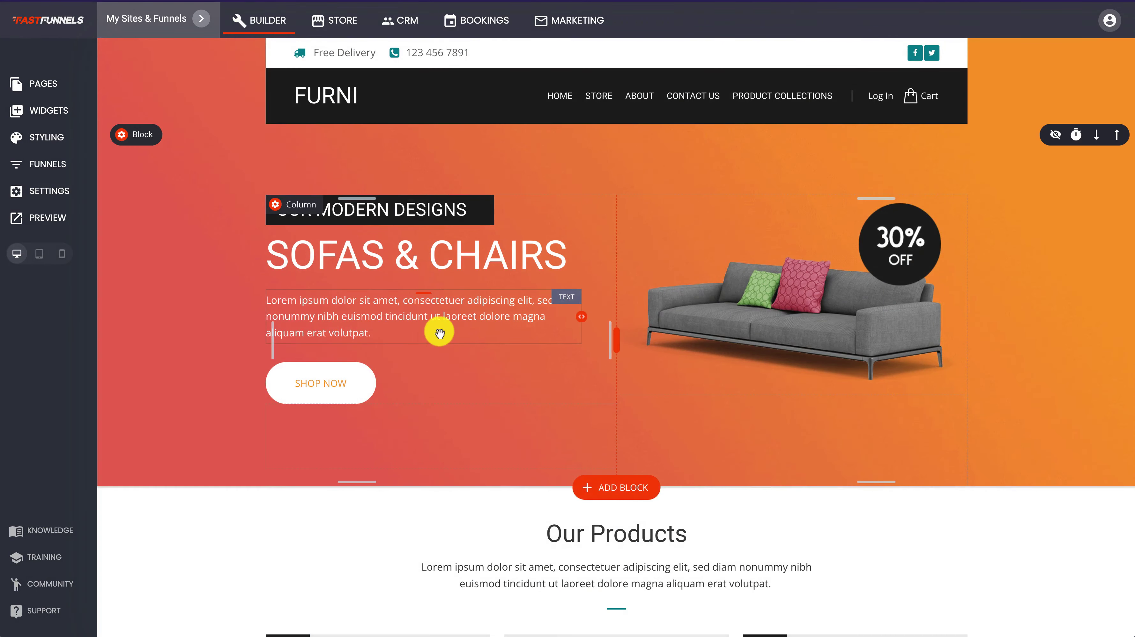
click(48, 219)
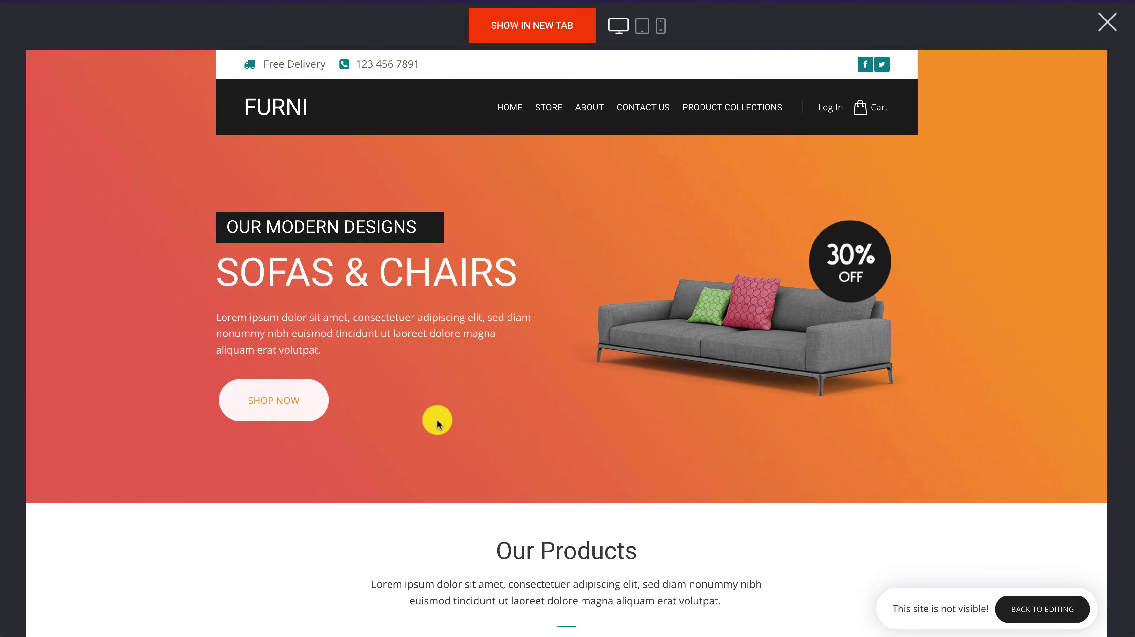
scroll(737, 391, down, 5)
scroll(737, 391, down, 5)
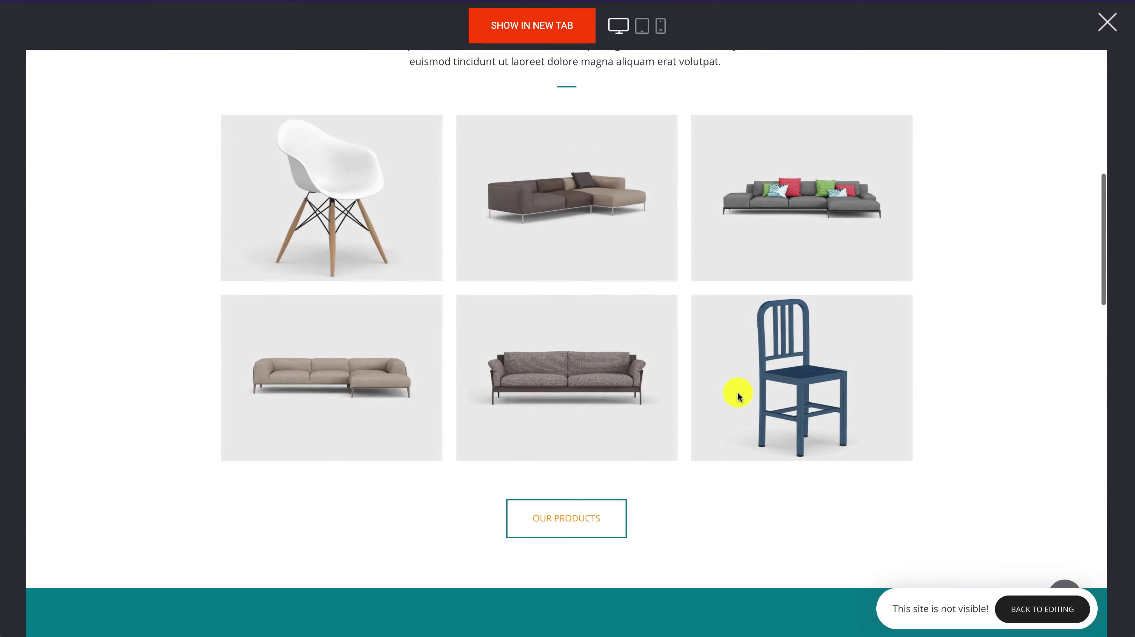
scroll(737, 391, down, 12)
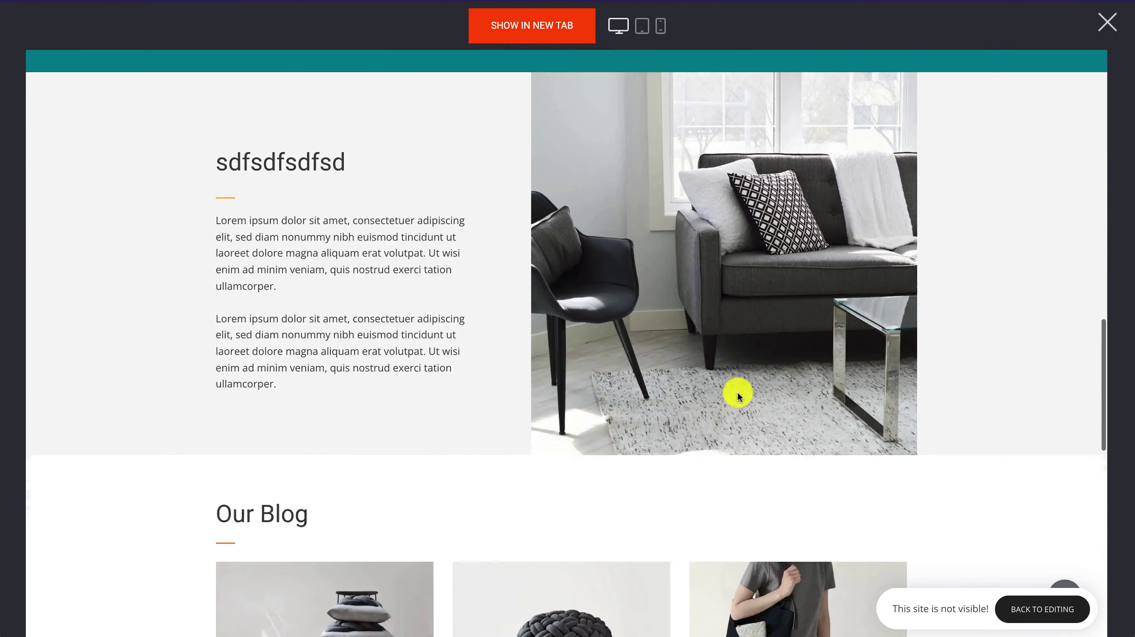
scroll(737, 391, up, 20)
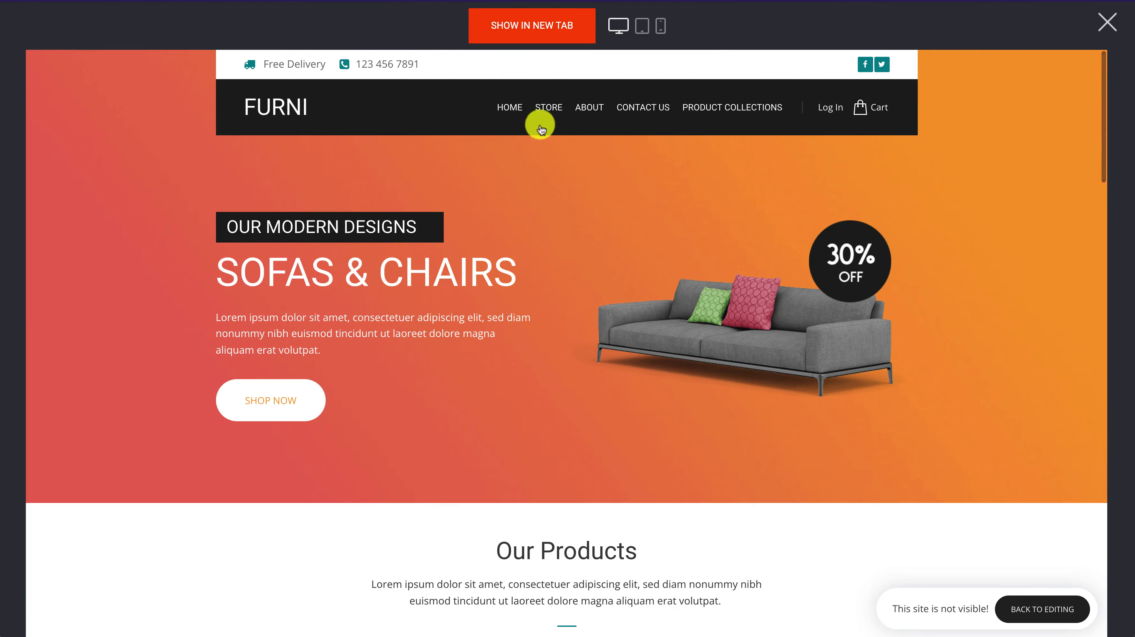
Step: Open the Store page in the preview and review the full product listing down to the footer
click(542, 107)
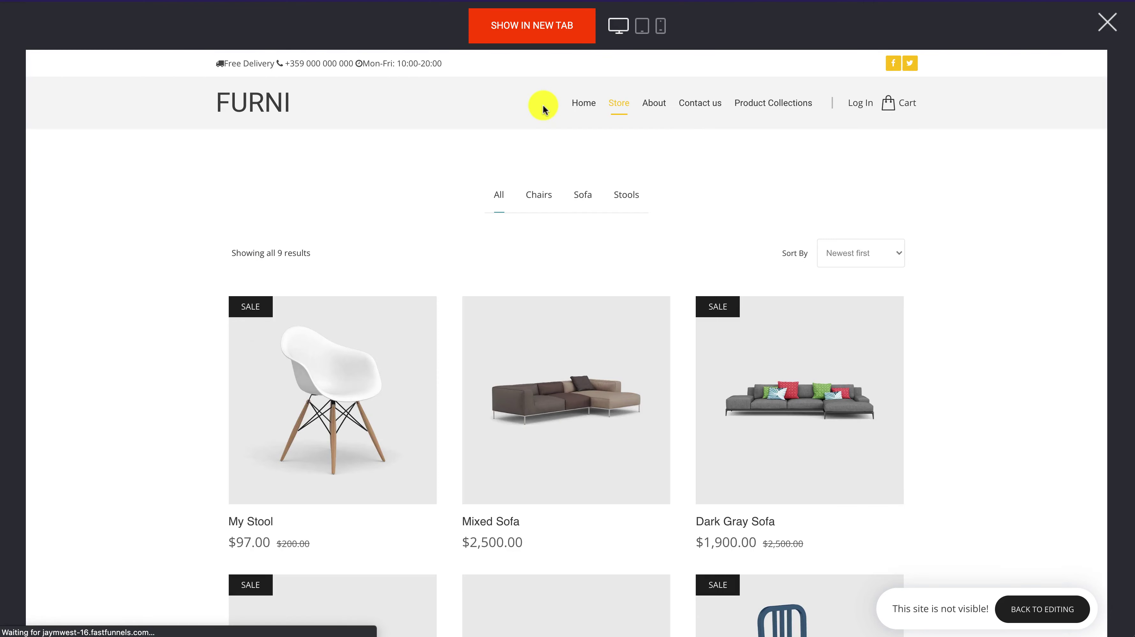
scroll(1020, 370, down, 1)
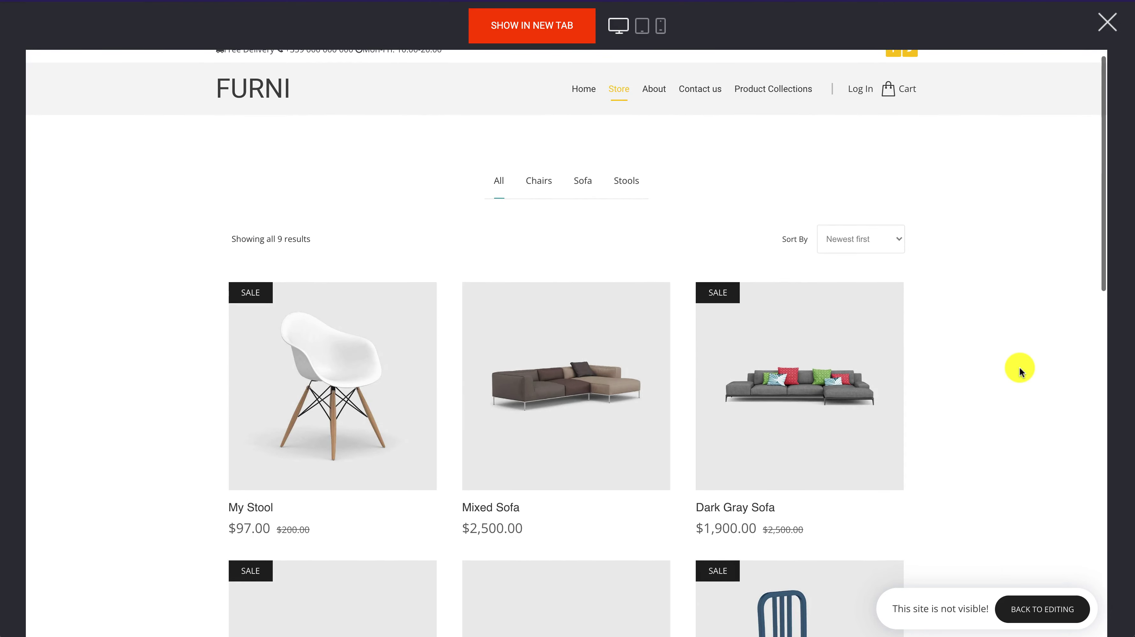
scroll(1019, 370, down, 4)
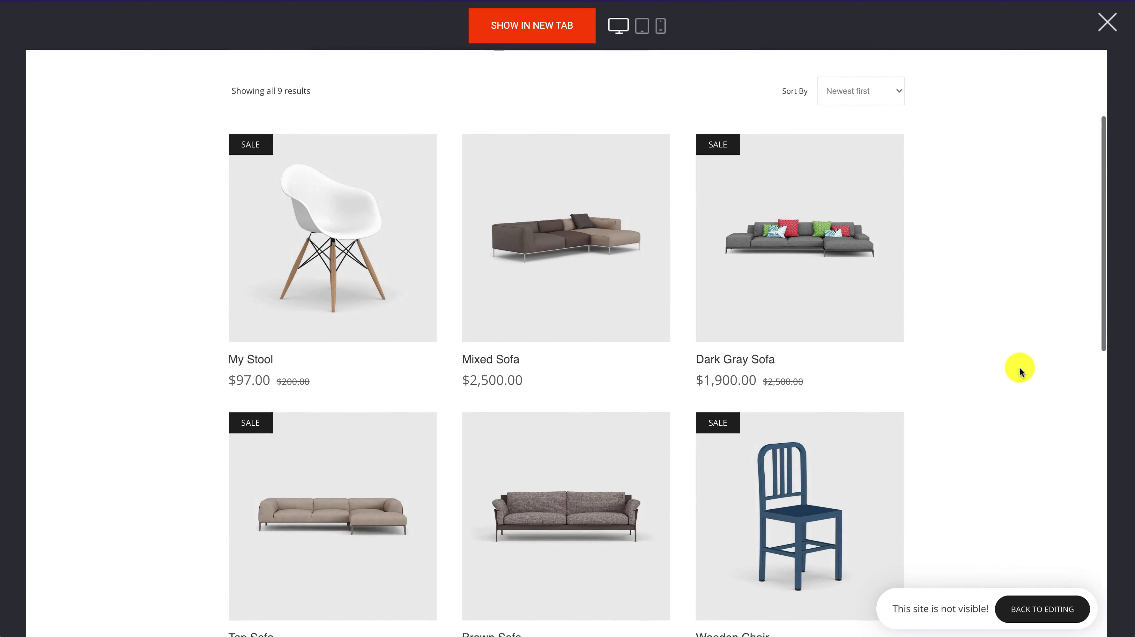
scroll(1019, 369, down, 12)
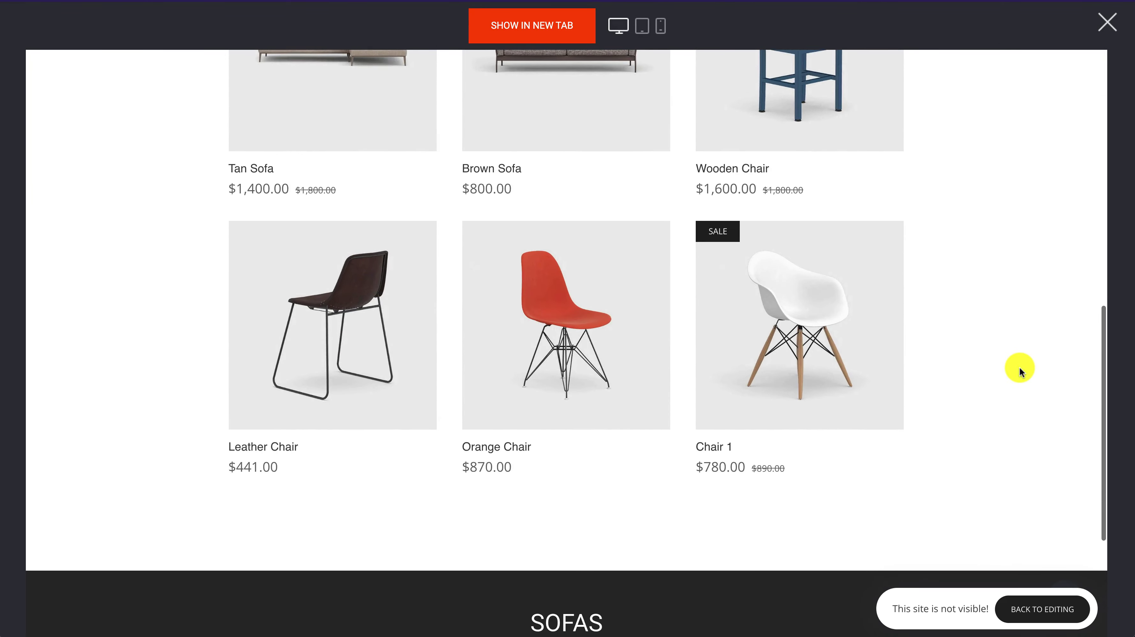
scroll(1019, 368, down, 5)
scroll(1019, 369, up, 20)
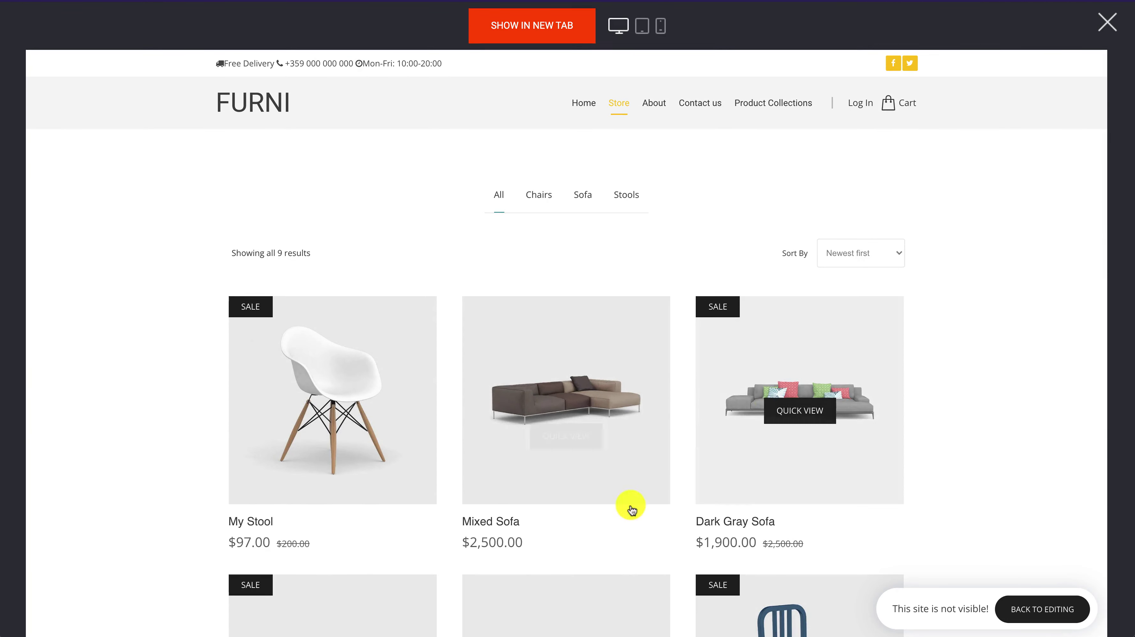
Step: Open the quick view of Mixed Sofa, add one to the cart and check the cart summary
mouse_move(567, 402)
scroll(567, 402, down, 1)
click(566, 406)
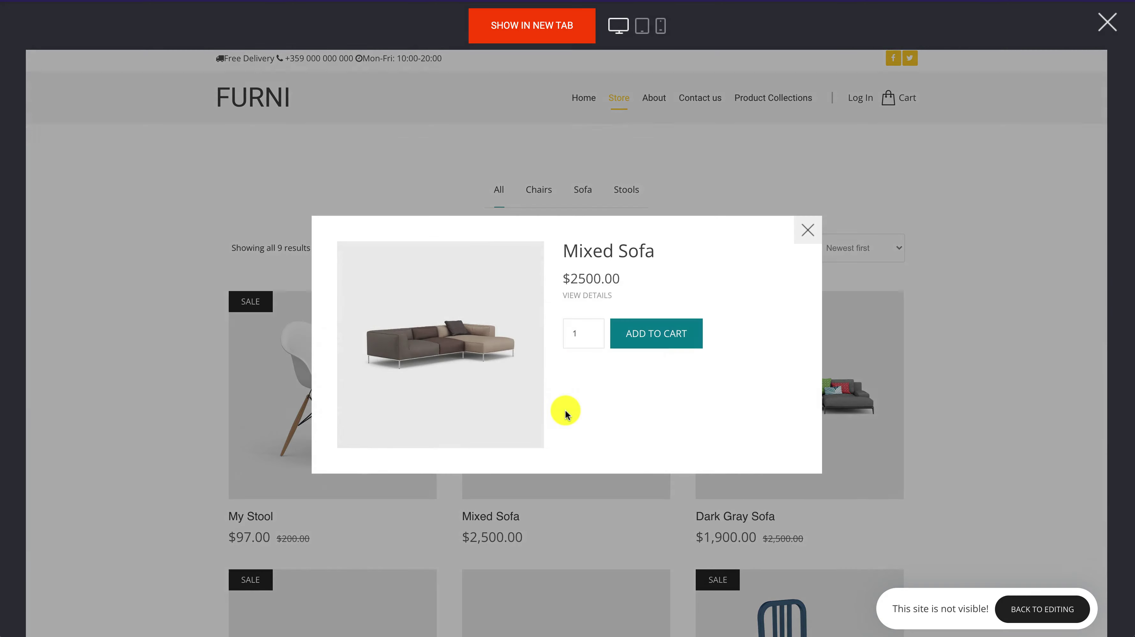
click(684, 342)
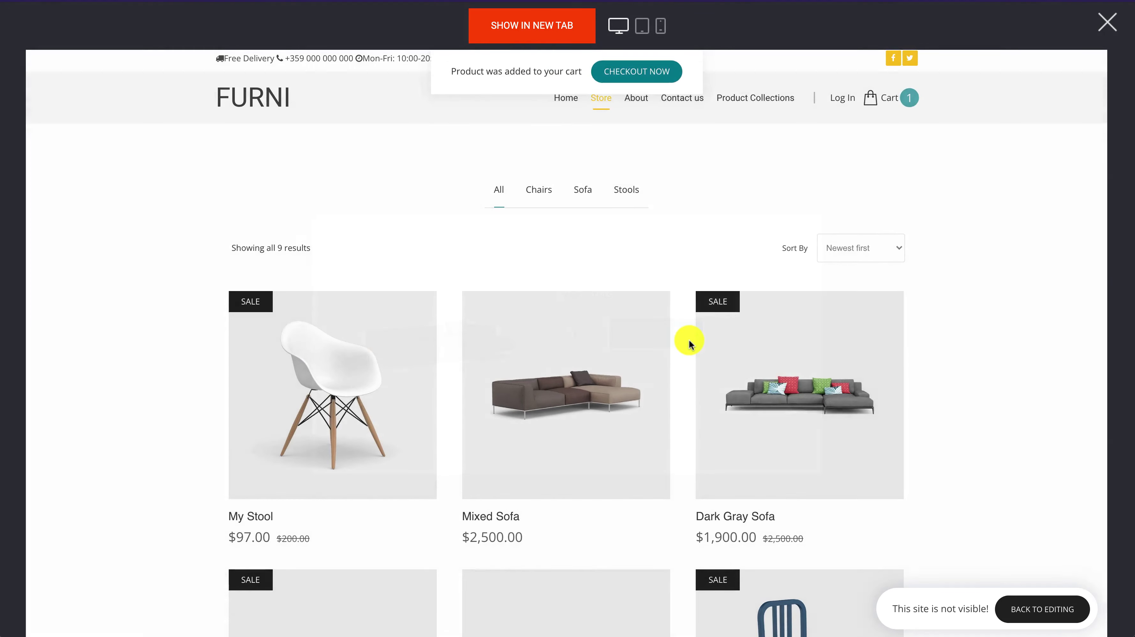
mouse_move(866, 110)
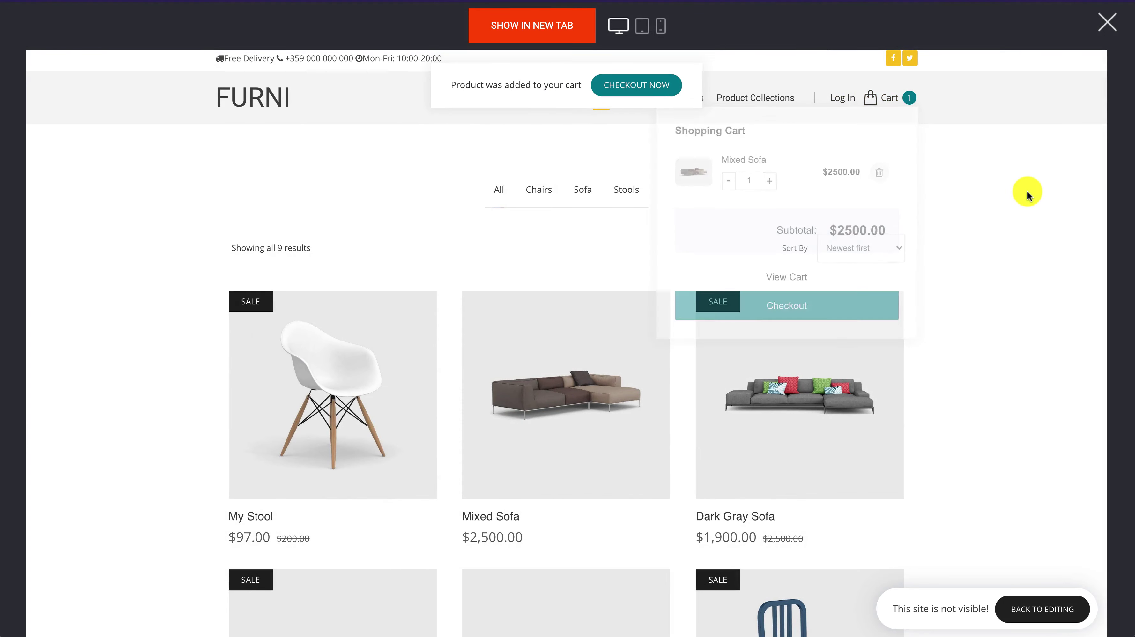
Step: Filter the store by the Sofa category and by the Stools category to check their products
click(584, 190)
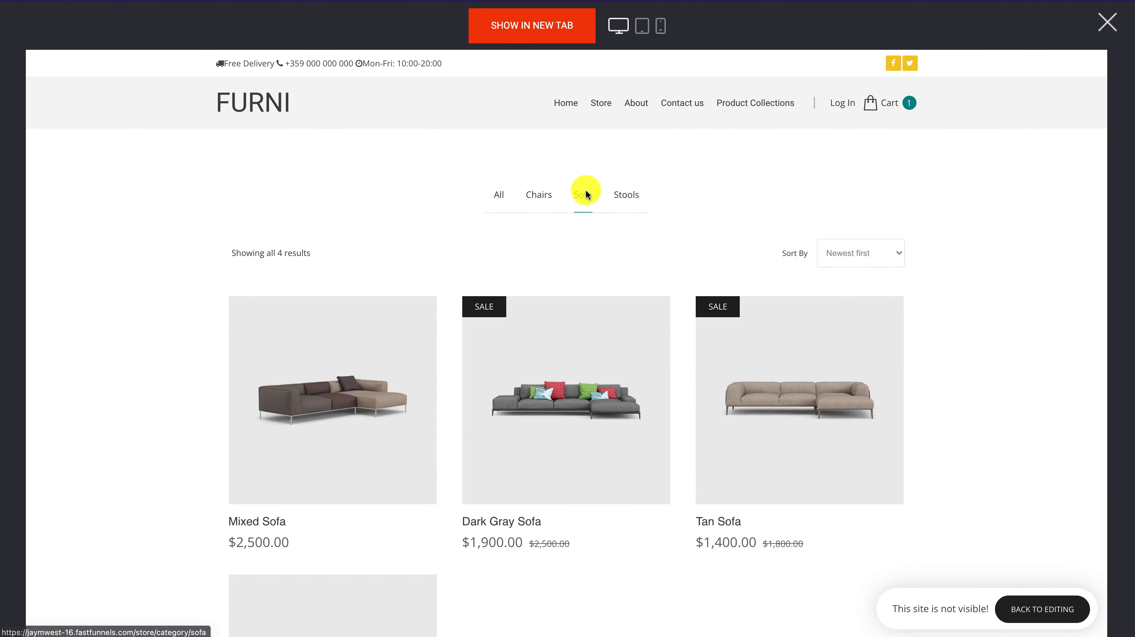
click(627, 195)
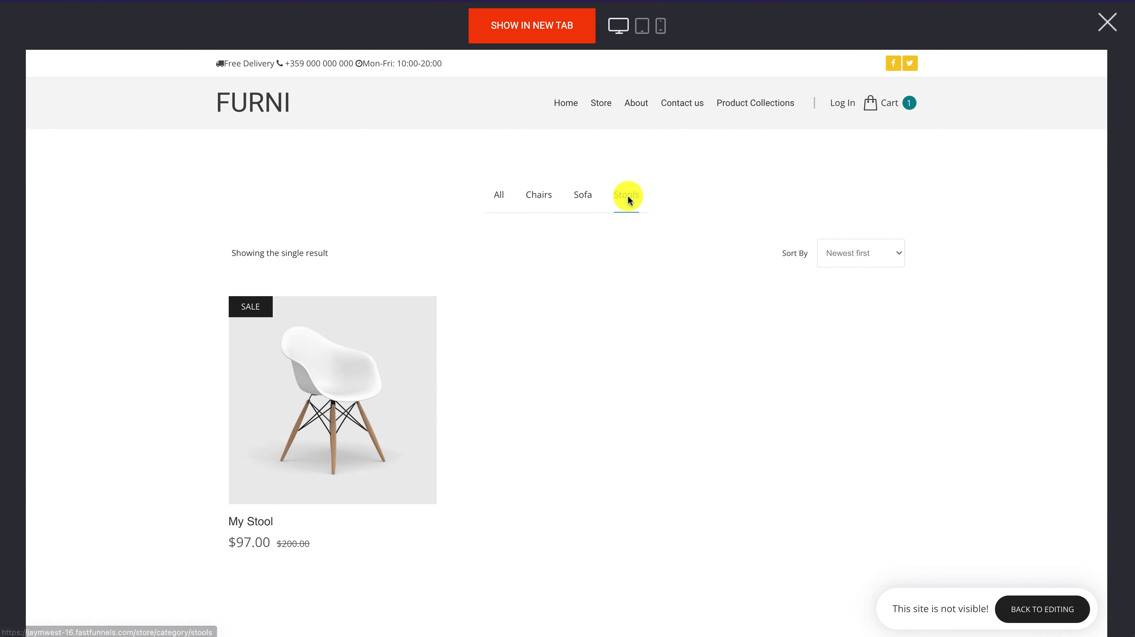
scroll(658, 422, down, 1)
mouse_move(316, 355)
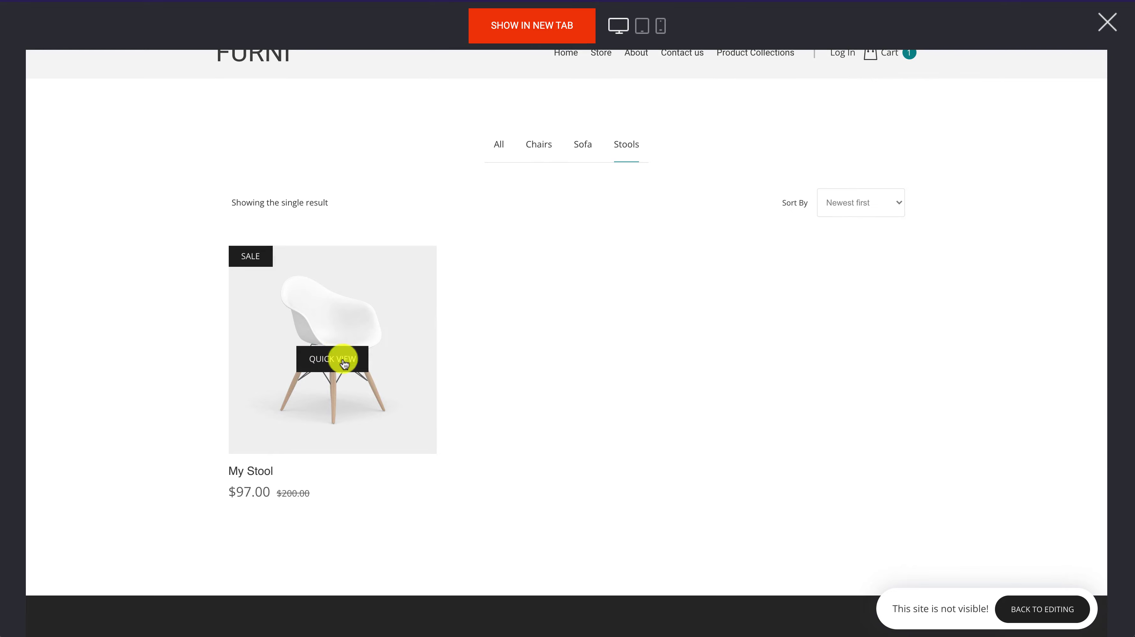
Step: Open the My Stool product page, review its description and add one to the cart
click(345, 326)
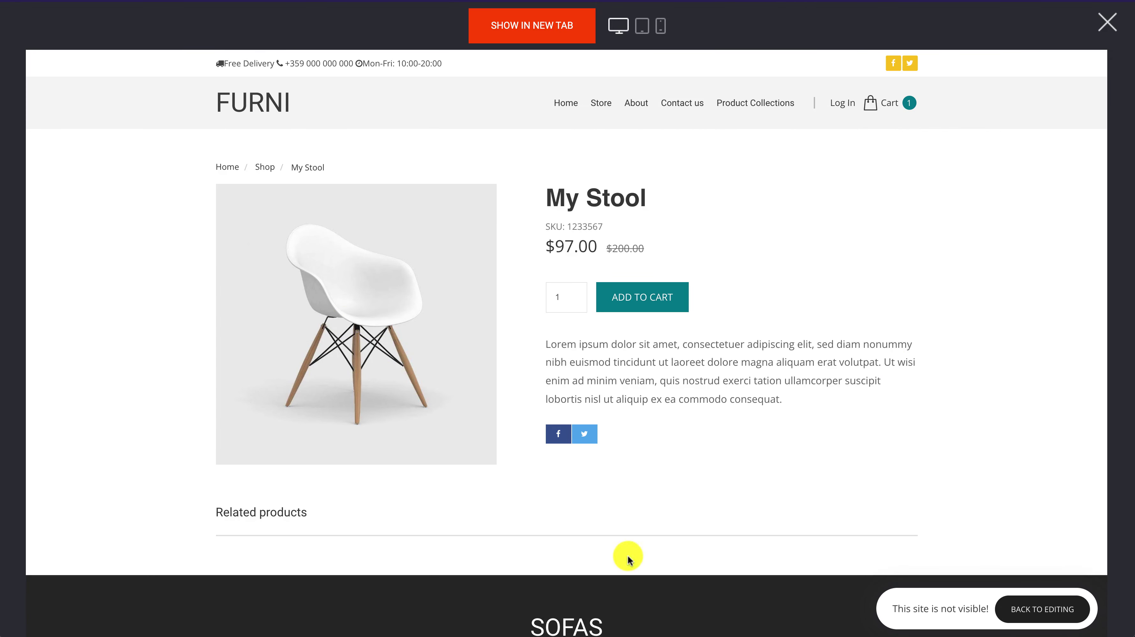
drag(786, 404, 547, 342)
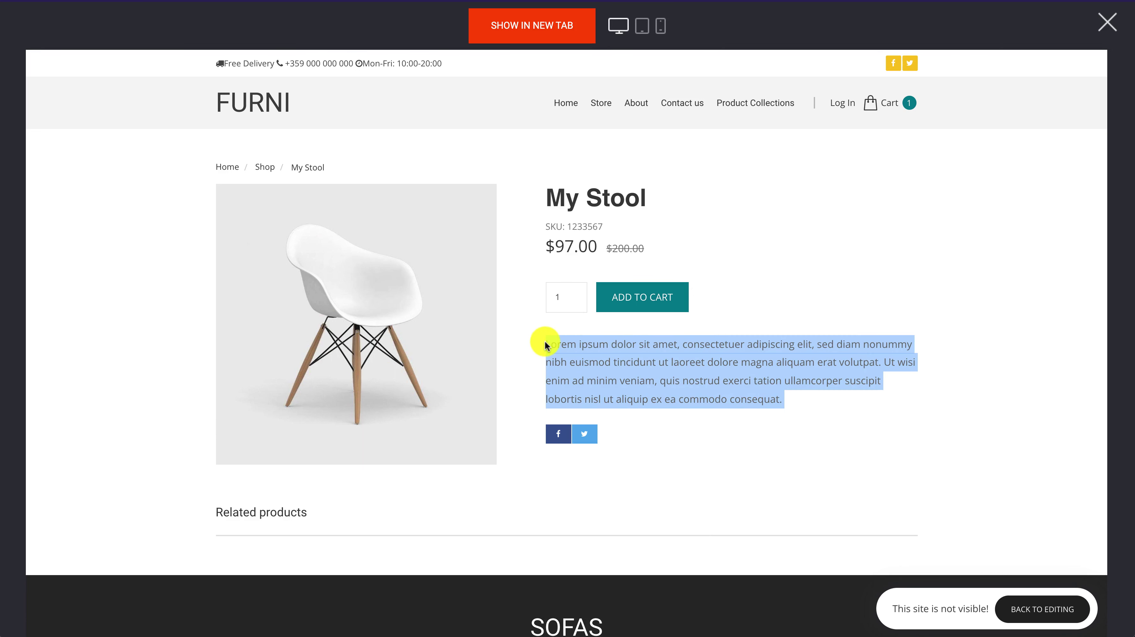
click(599, 356)
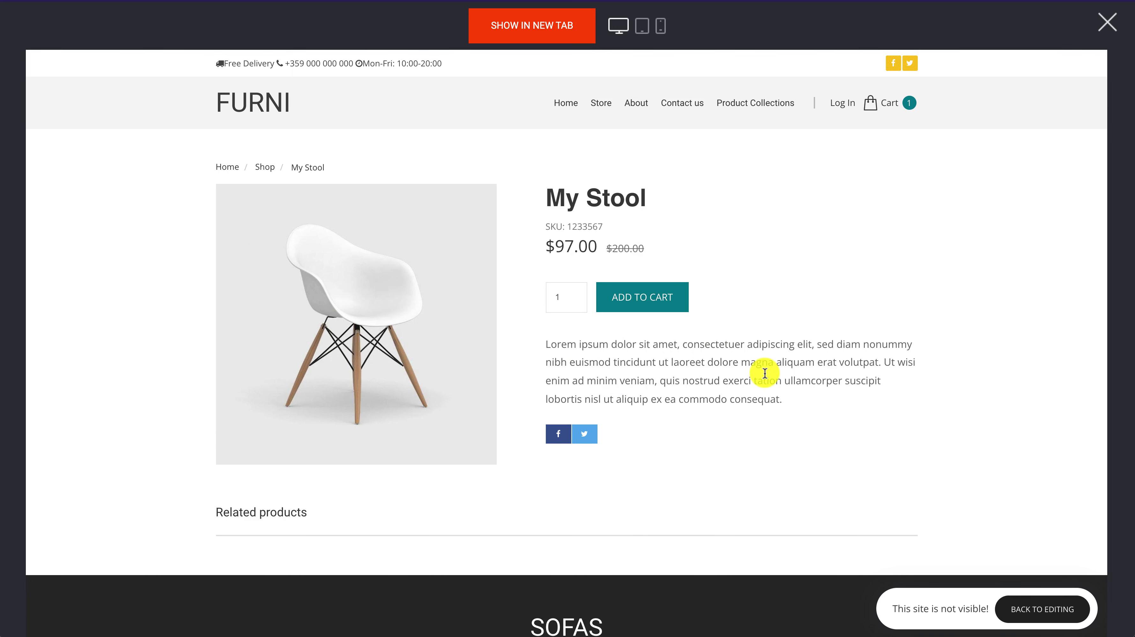
click(647, 295)
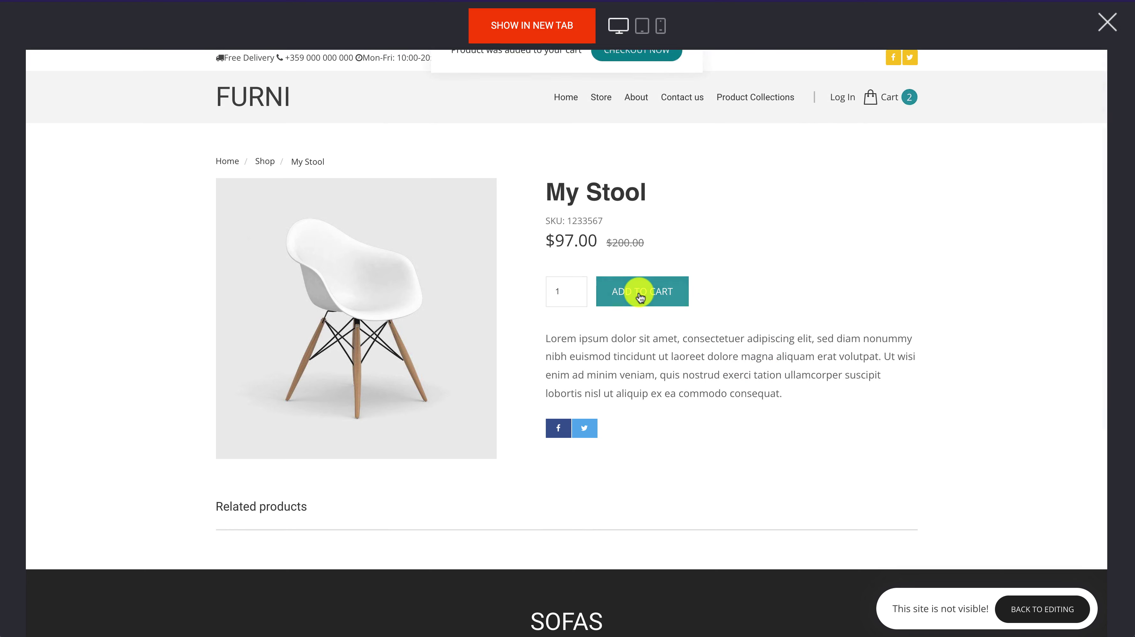
scroll(914, 248, down, 5)
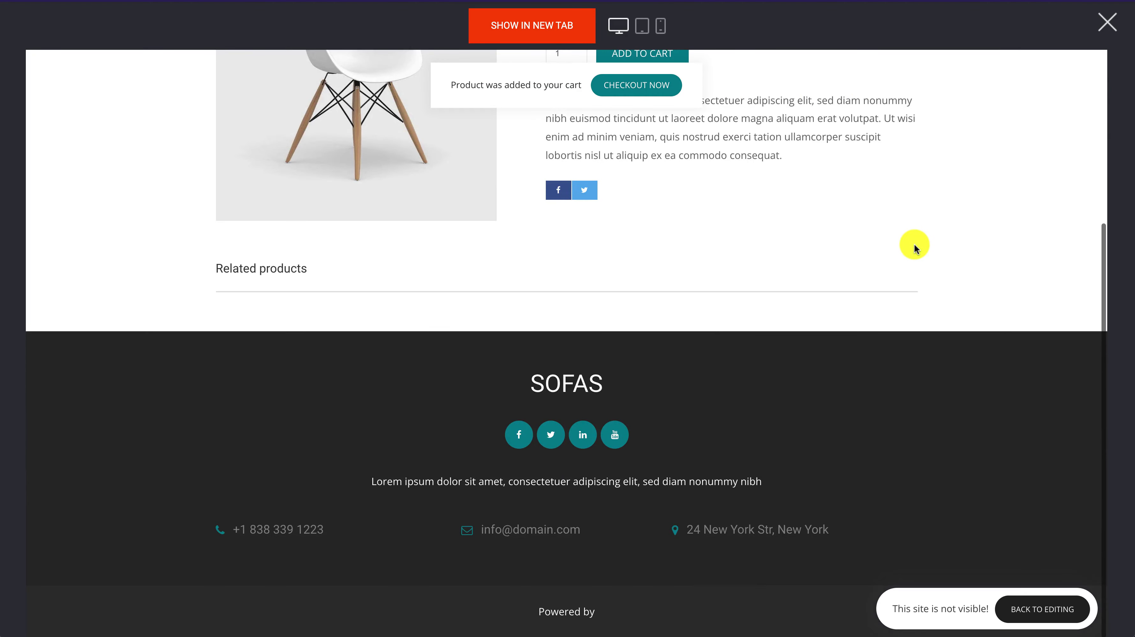
scroll(913, 244, up, 5)
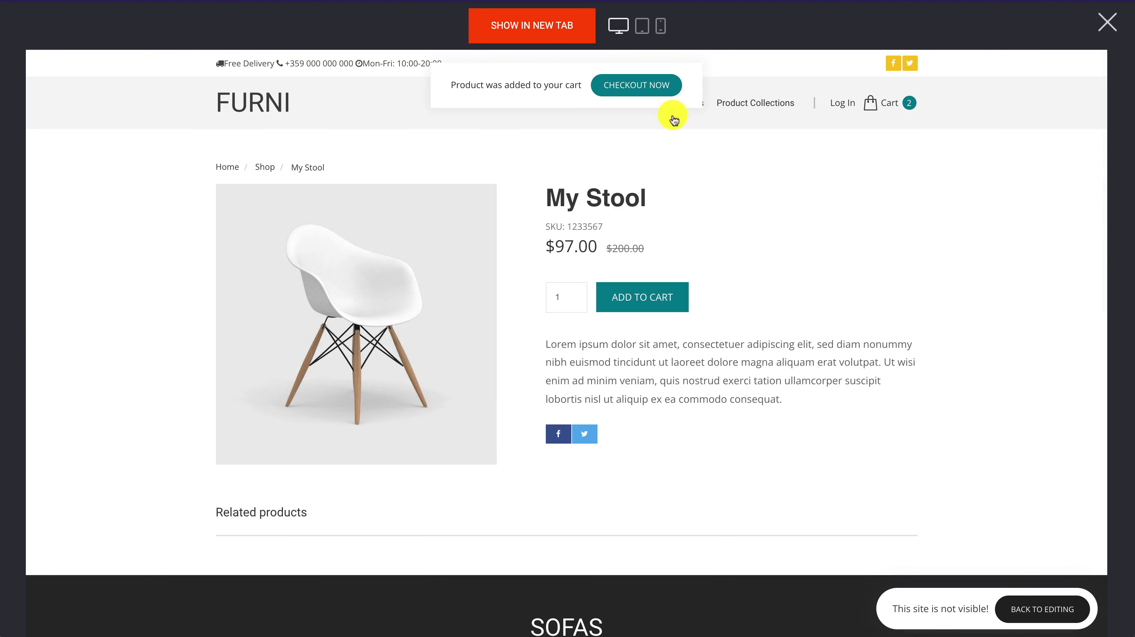
Step: Open the shopping cart page and proceed to checkout
click(894, 108)
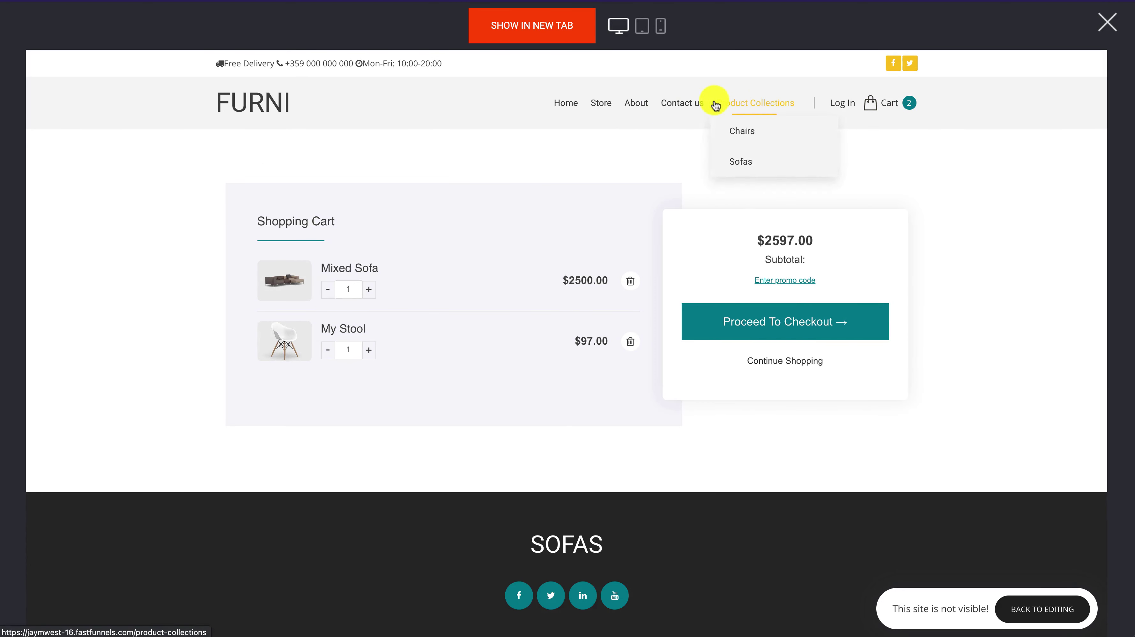
mouse_move(587, 109)
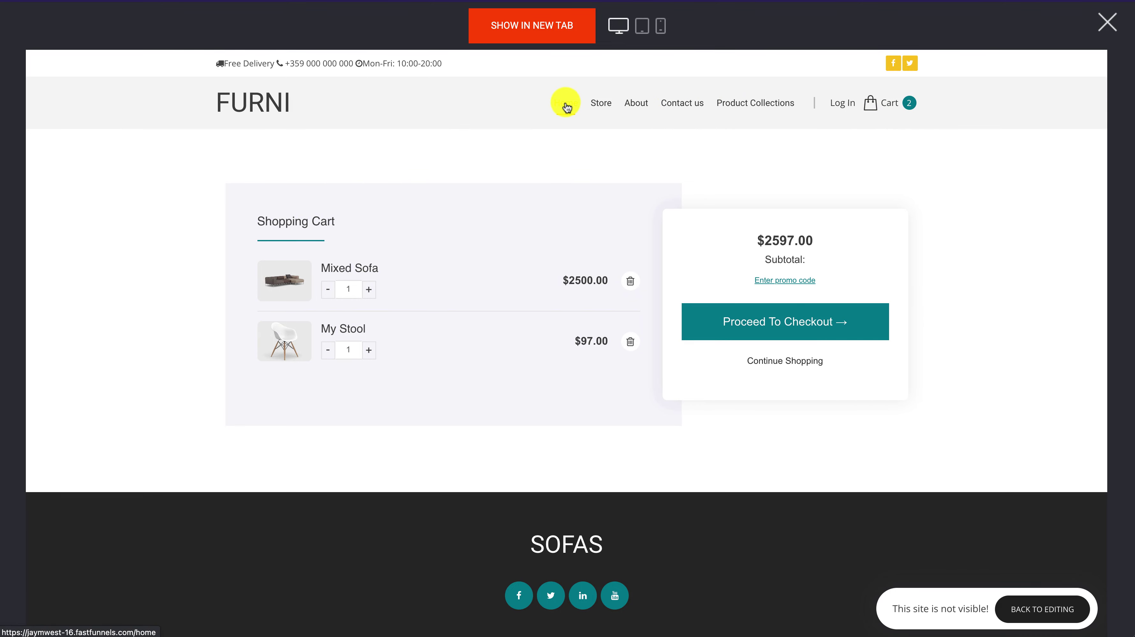
click(797, 326)
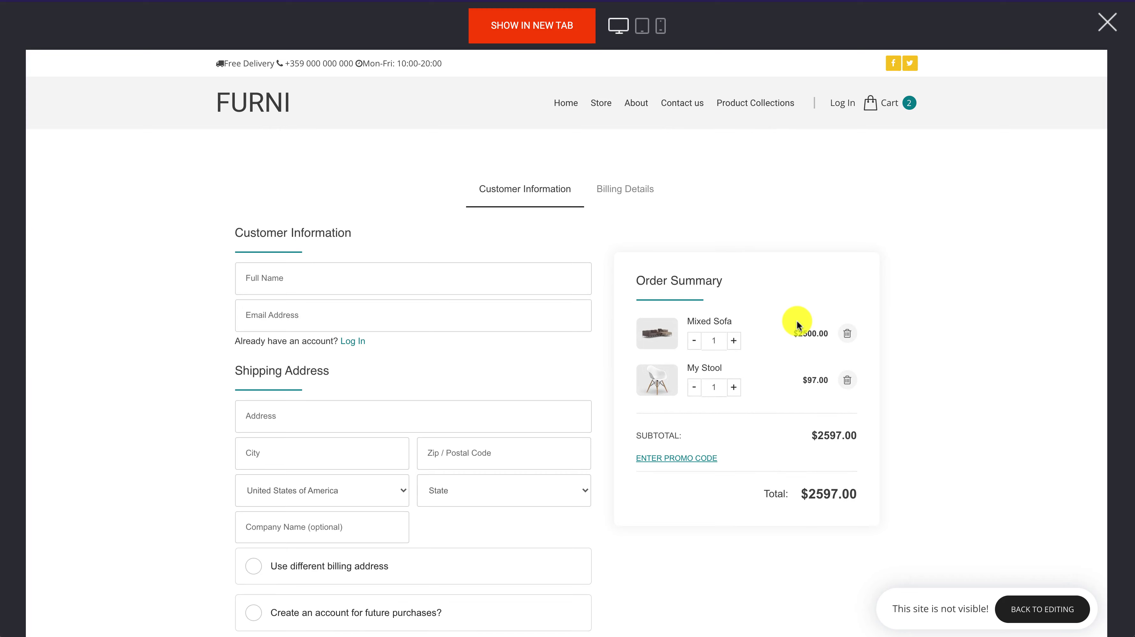
Step: Examine the checkout page's customer information, shipping address and order summary sections
scroll(797, 321, down, 5)
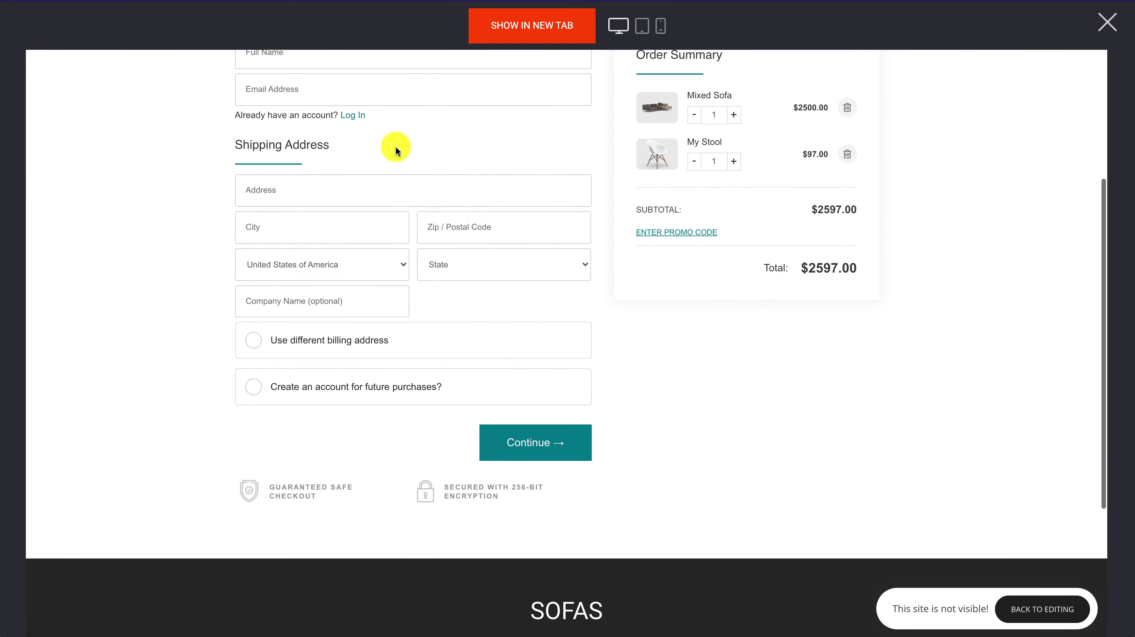
scroll(390, 512, up, 3)
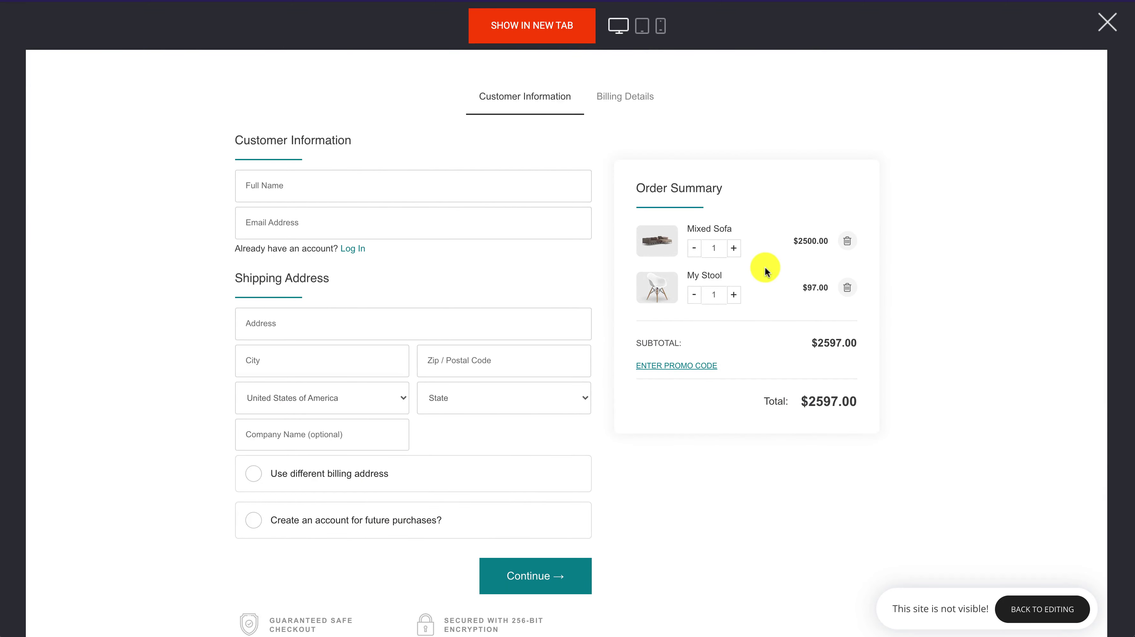
scroll(763, 267, up, 2)
scroll(763, 268, down, 2)
scroll(765, 271, up, 2)
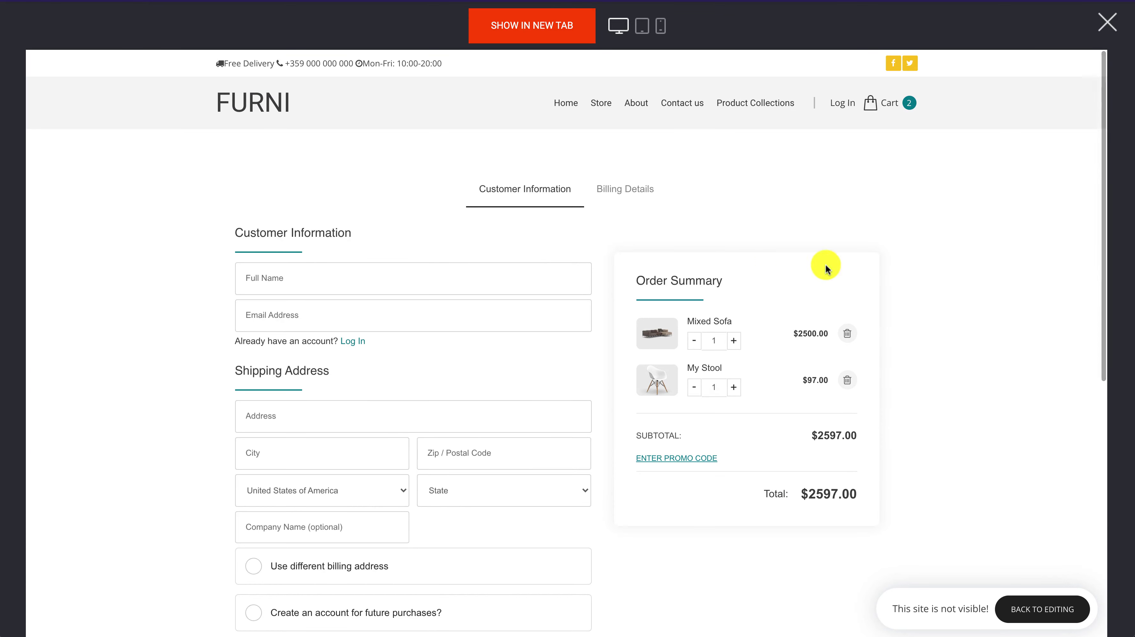
scroll(1026, 305, down, 5)
scroll(1027, 307, up, 5)
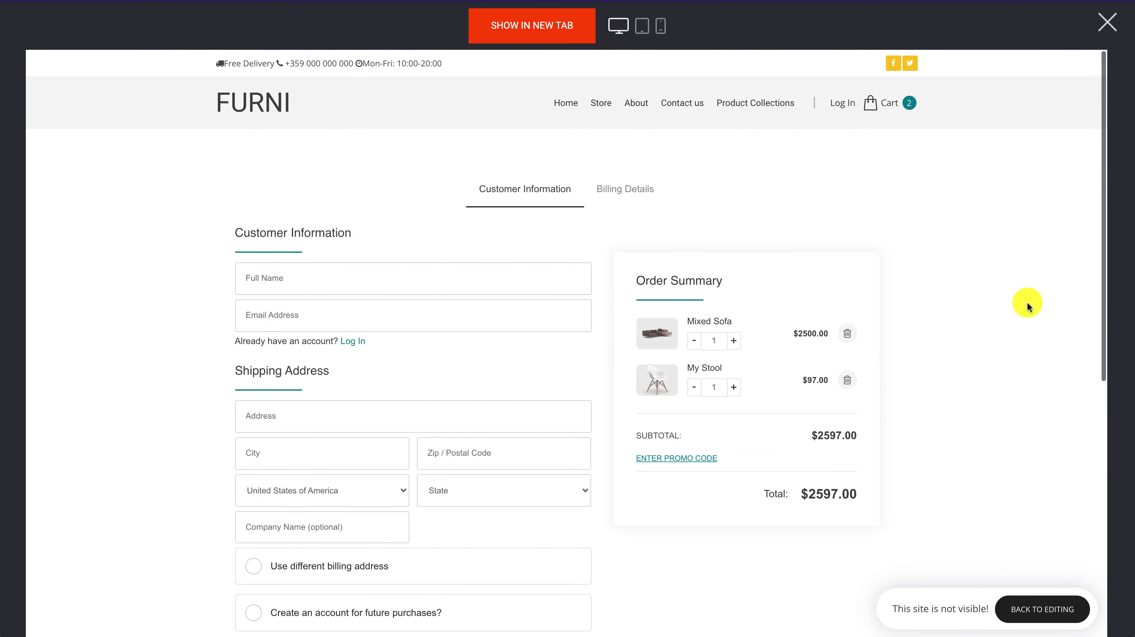
Step: Return to the home page, preview it in mobile, tablet and desktop layouts, and reopen the cart page
click(572, 106)
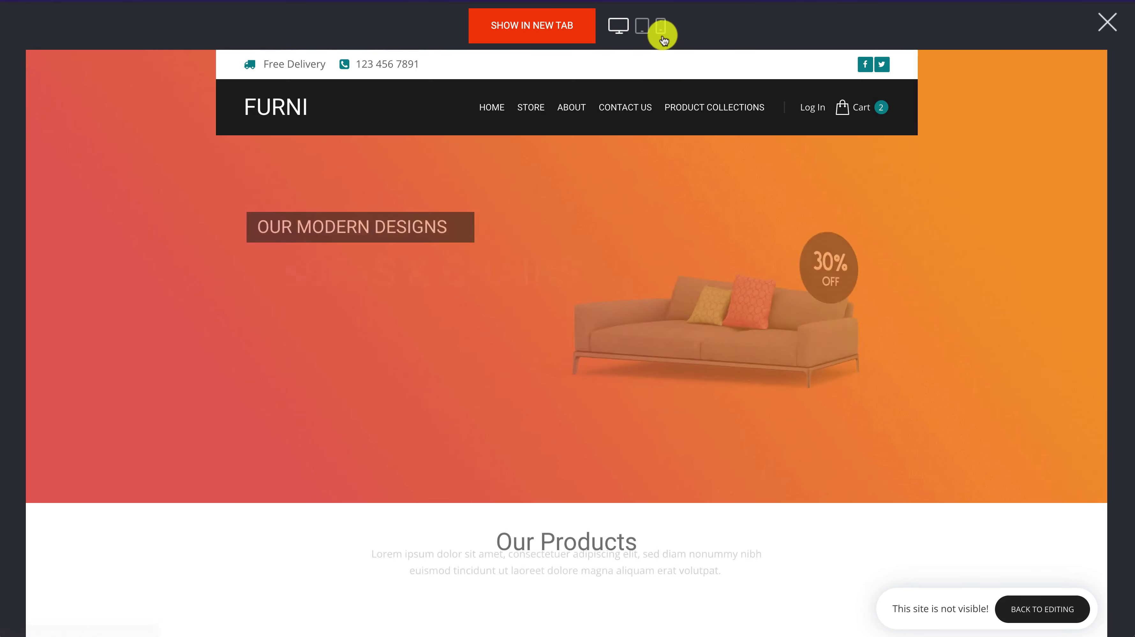
click(660, 27)
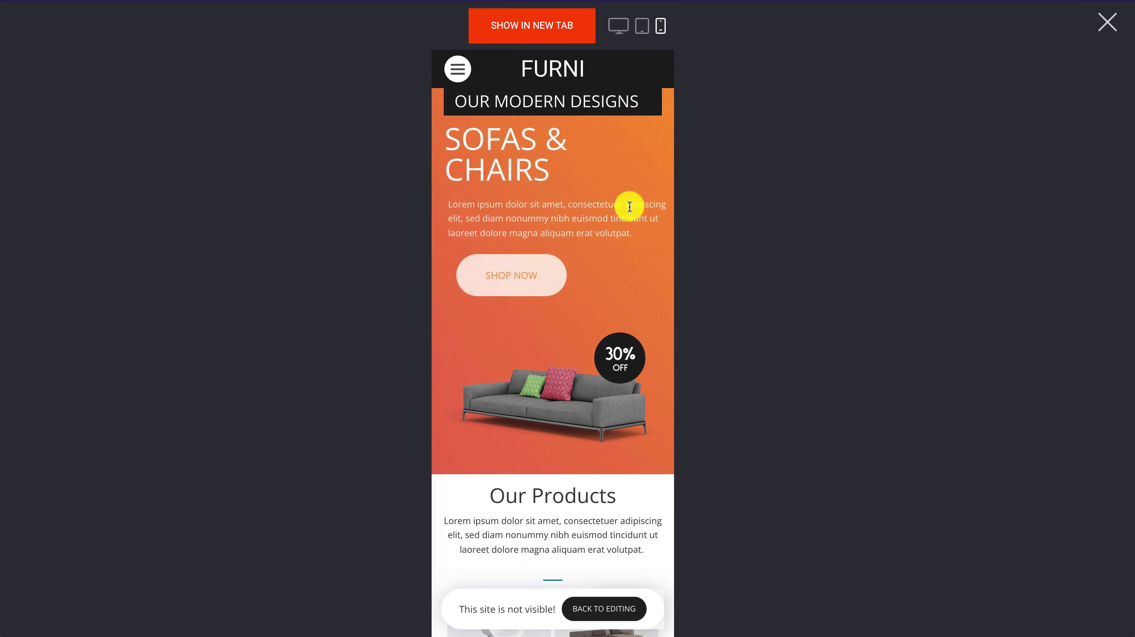
click(641, 35)
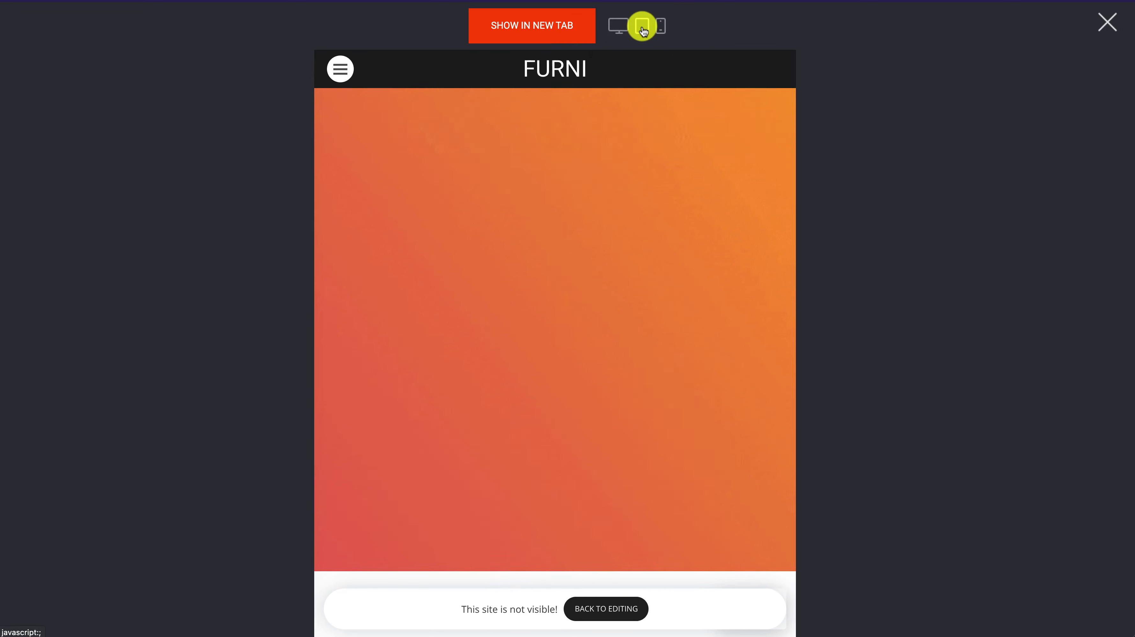
click(621, 26)
click(870, 105)
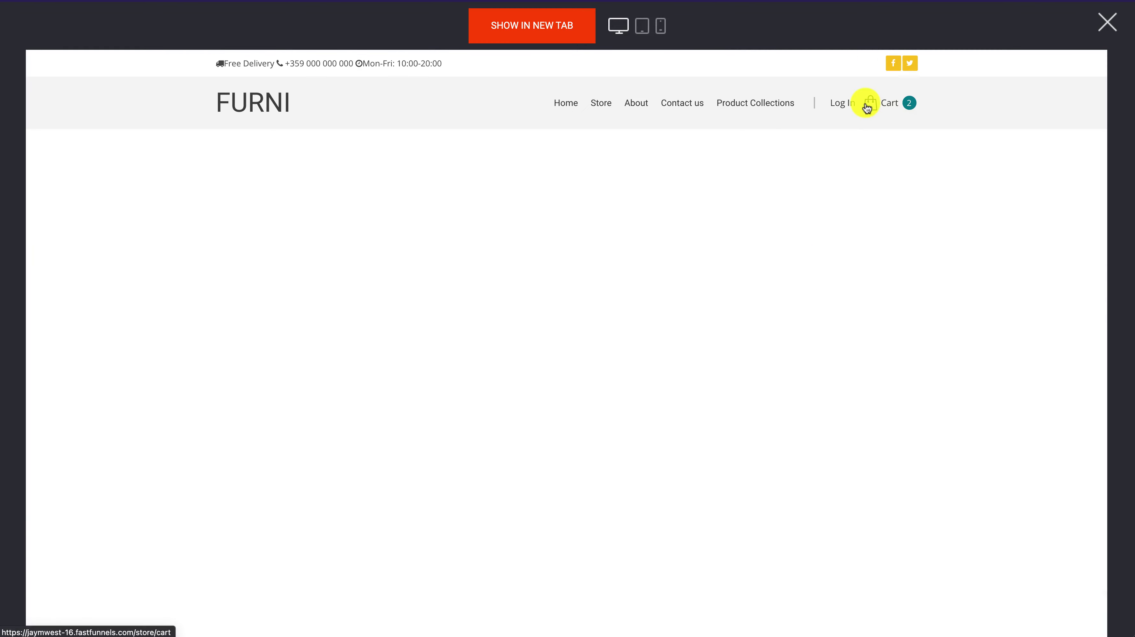
Step: Switch the preview to the mobile layout and review the home page's product, delivery and text sections
click(661, 26)
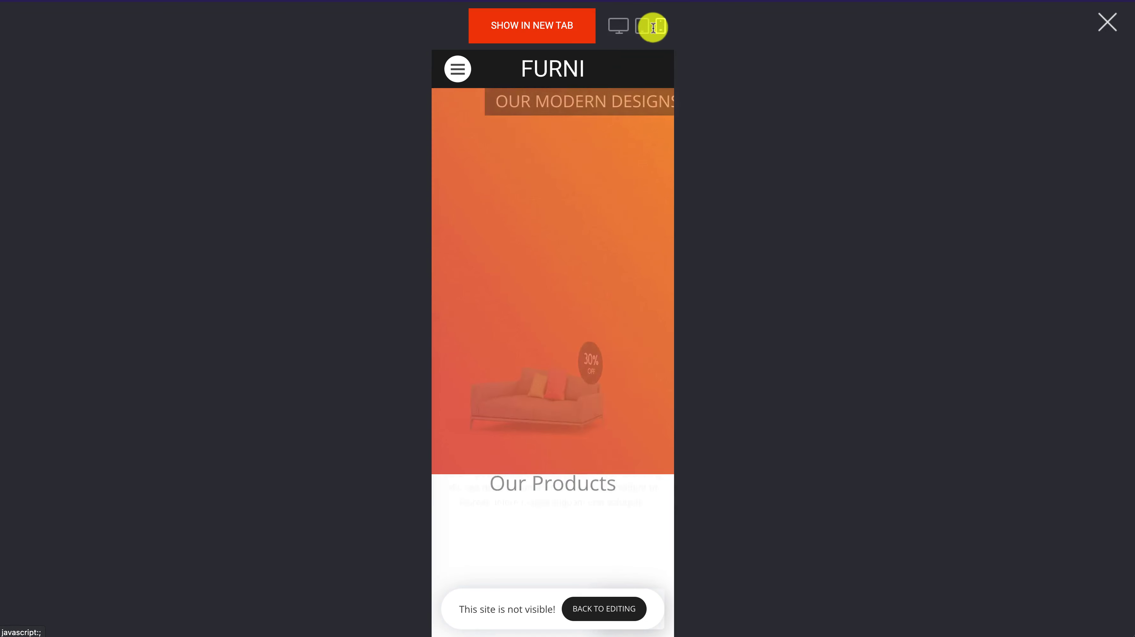
scroll(638, 402, down, 20)
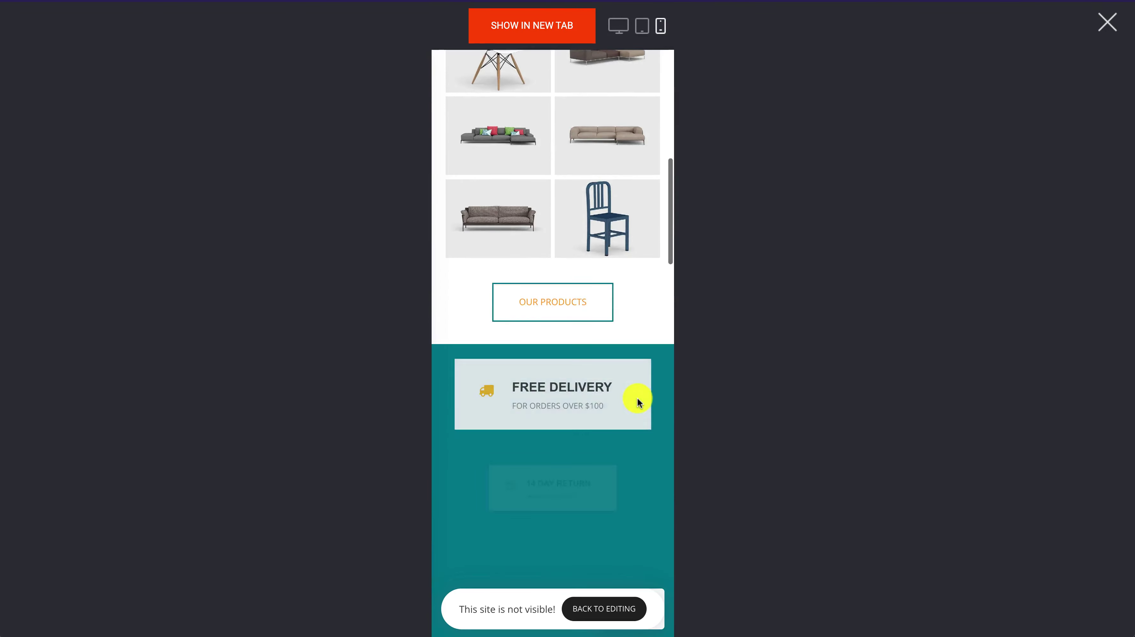
scroll(638, 399, down, 5)
scroll(639, 398, up, 10)
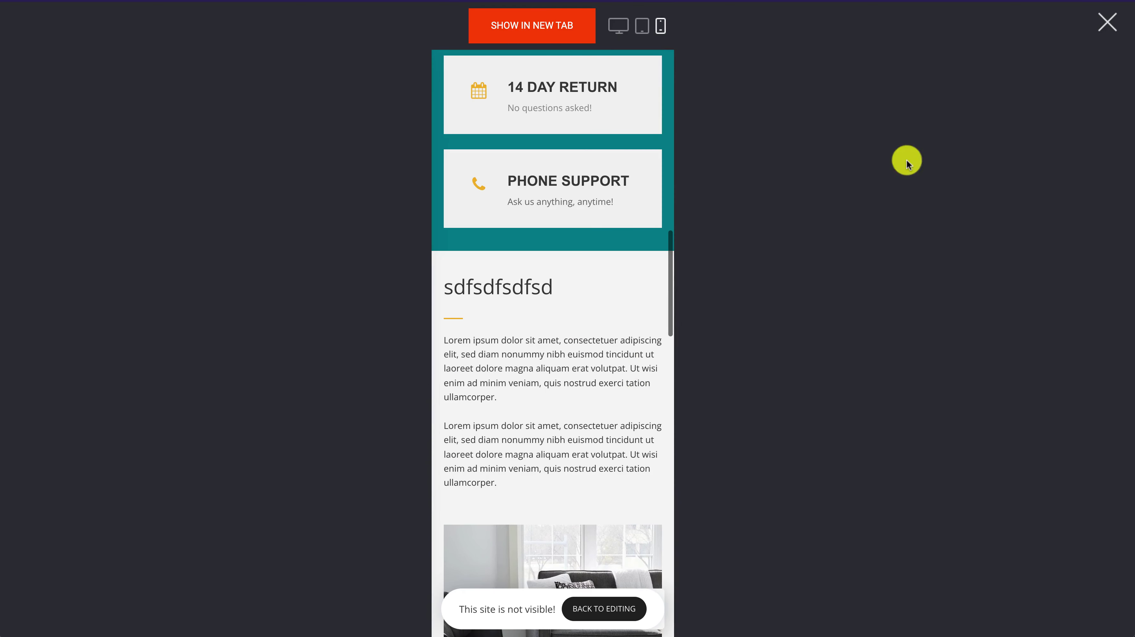
Step: Close the site preview and open the News section's blog post list in the builder
click(1107, 23)
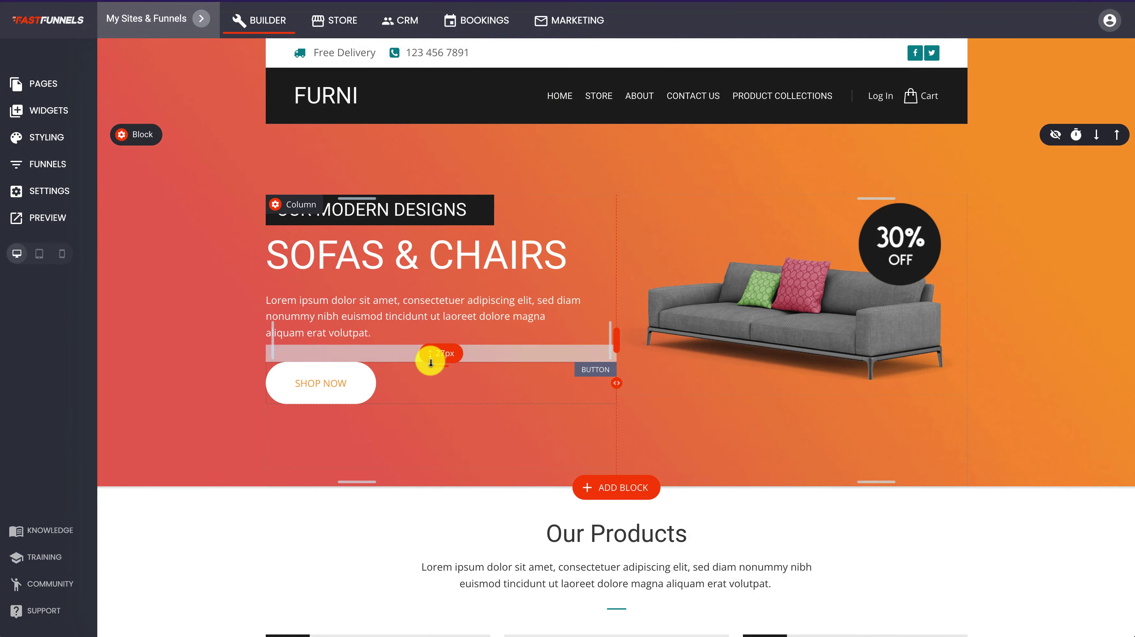
click(48, 84)
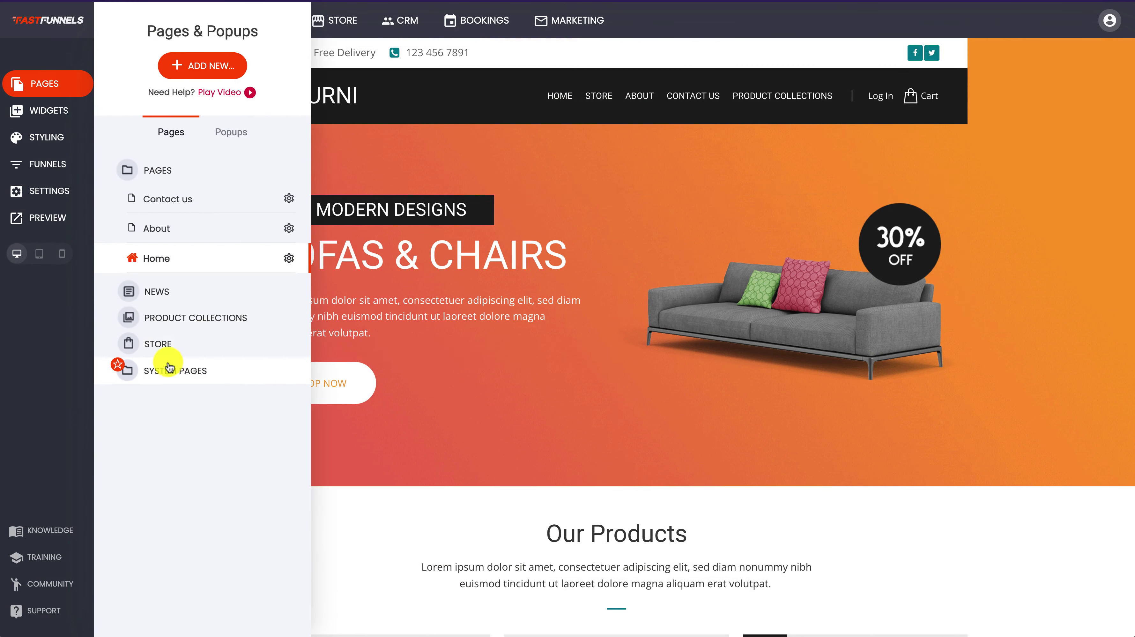
click(149, 292)
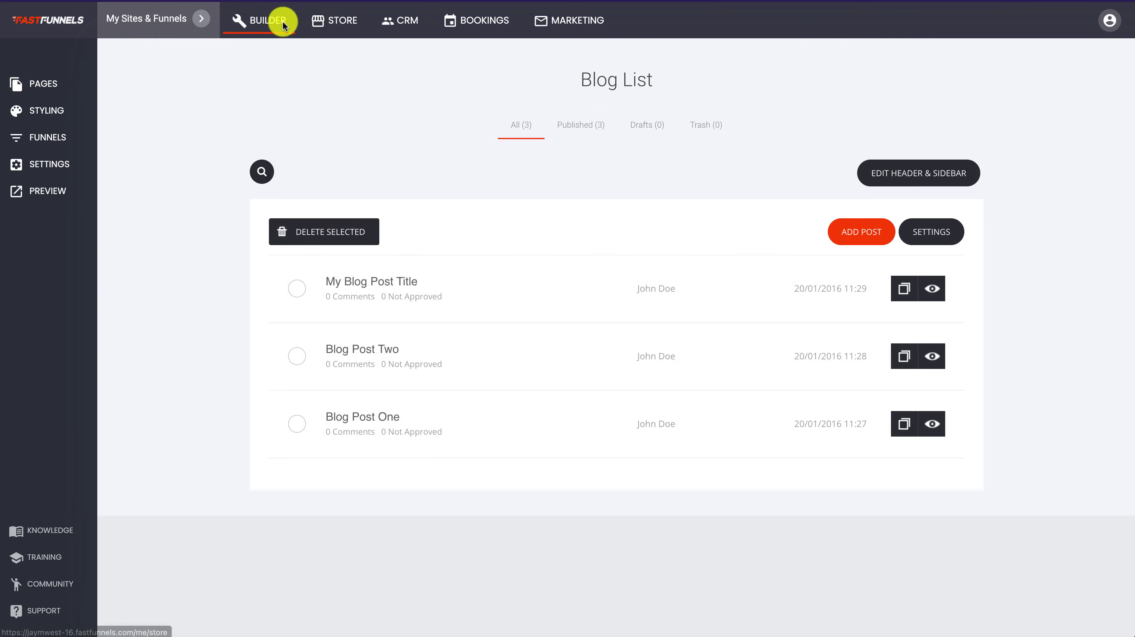
Step: Return to the home page in the builder and preview the site down to its blog post section
click(53, 86)
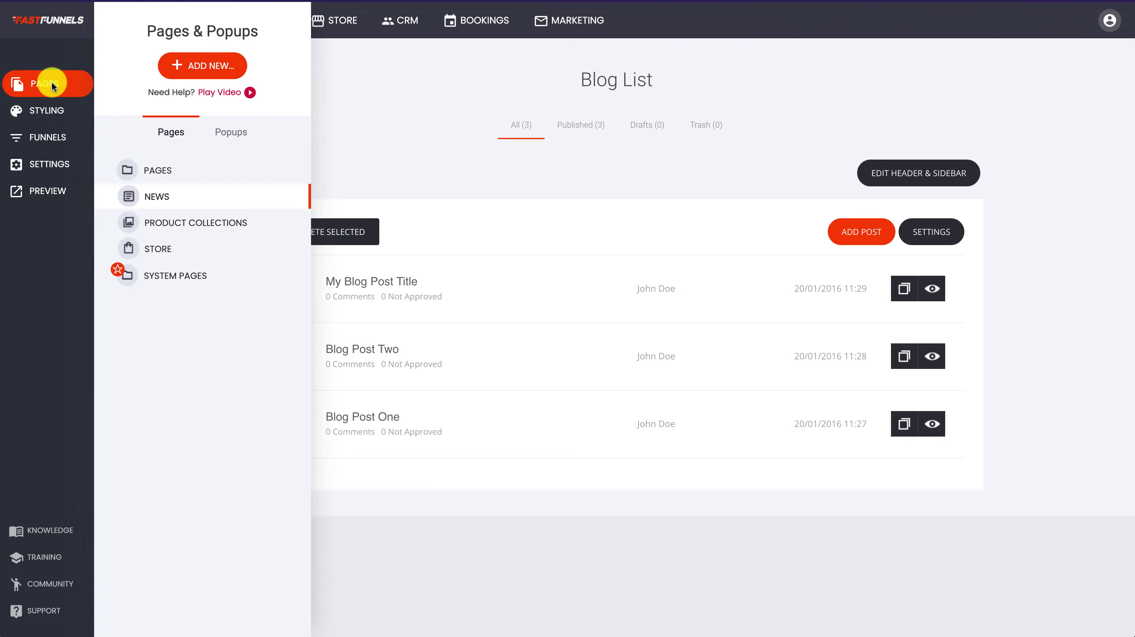
click(589, 147)
click(259, 21)
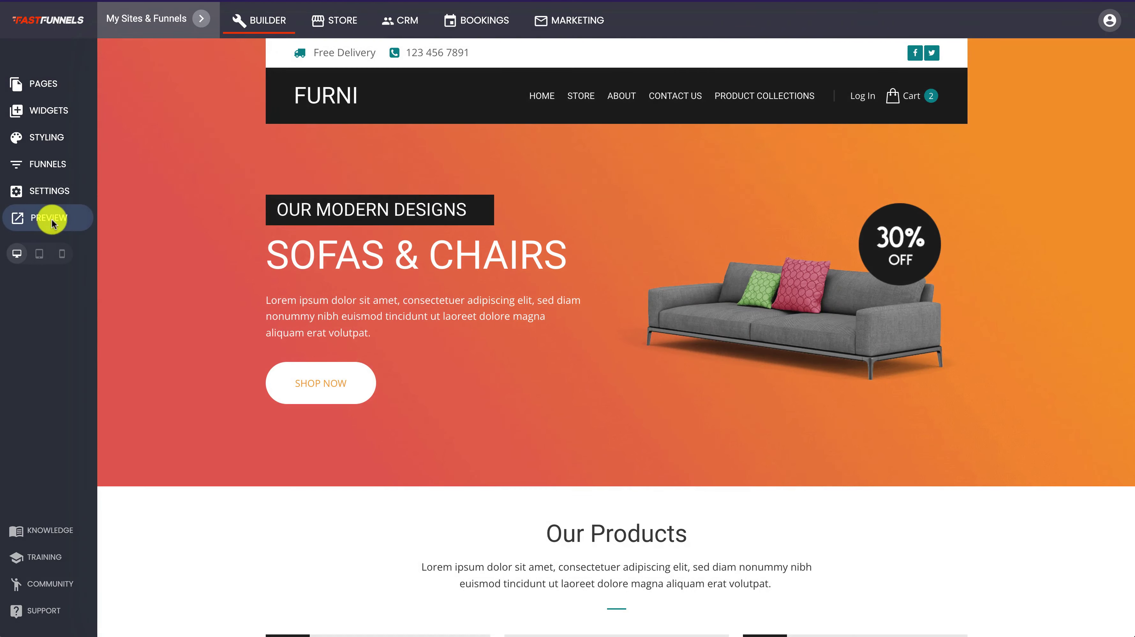
click(30, 215)
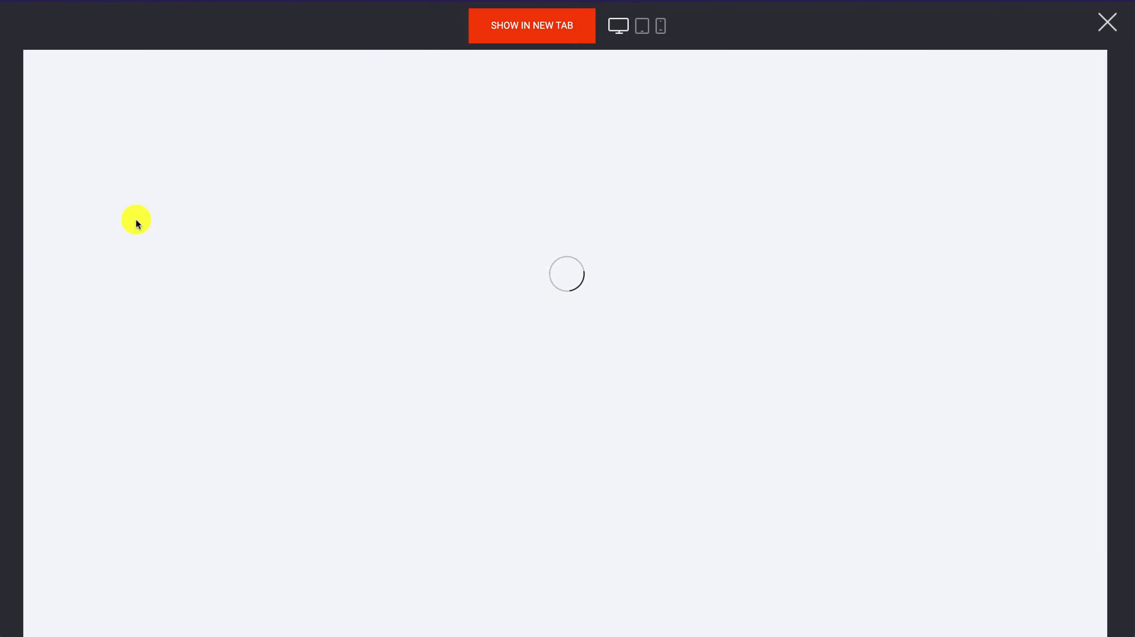
scroll(766, 392, down, 15)
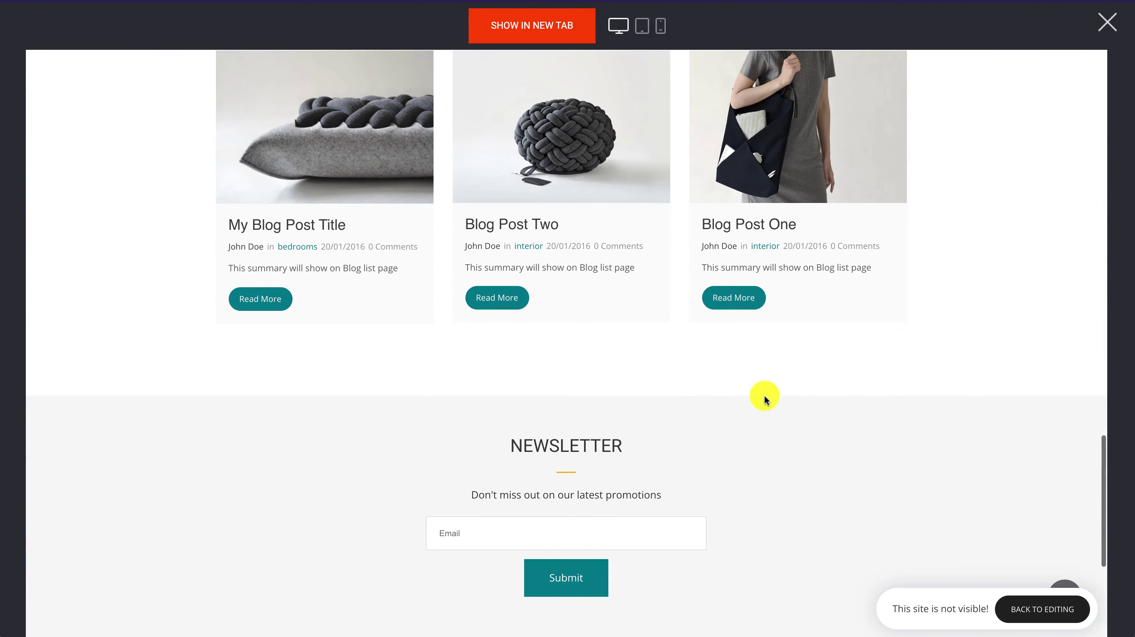
Step: Open the blog post "My Blog Post Title" and review its article, sidebar and comment form
click(259, 298)
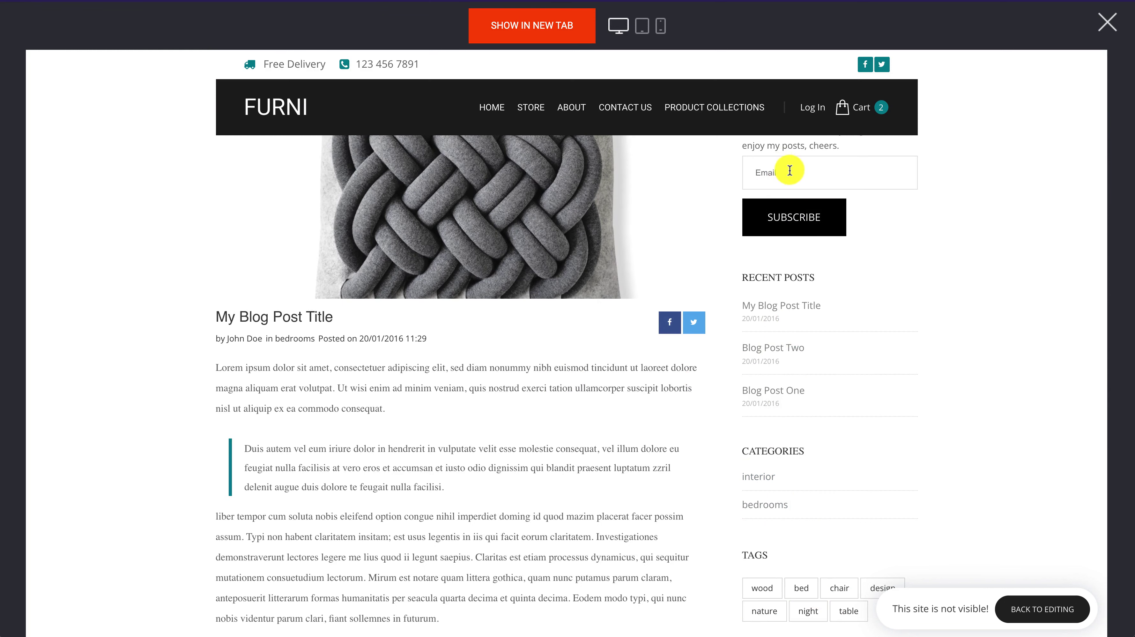
scroll(463, 348, down, 15)
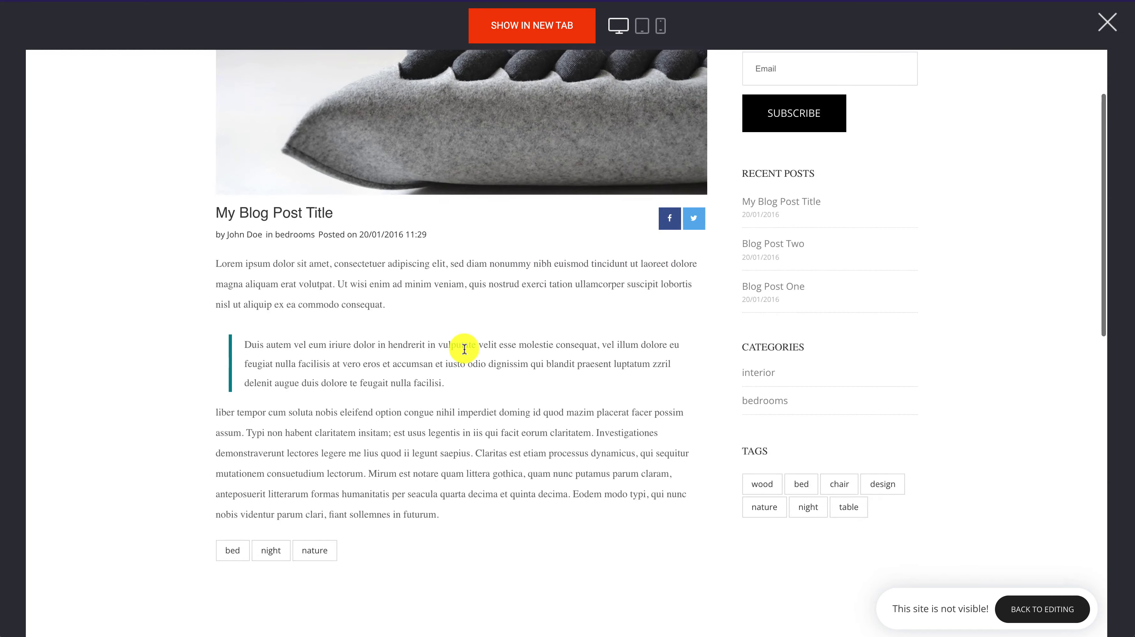
scroll(464, 347, down, 1)
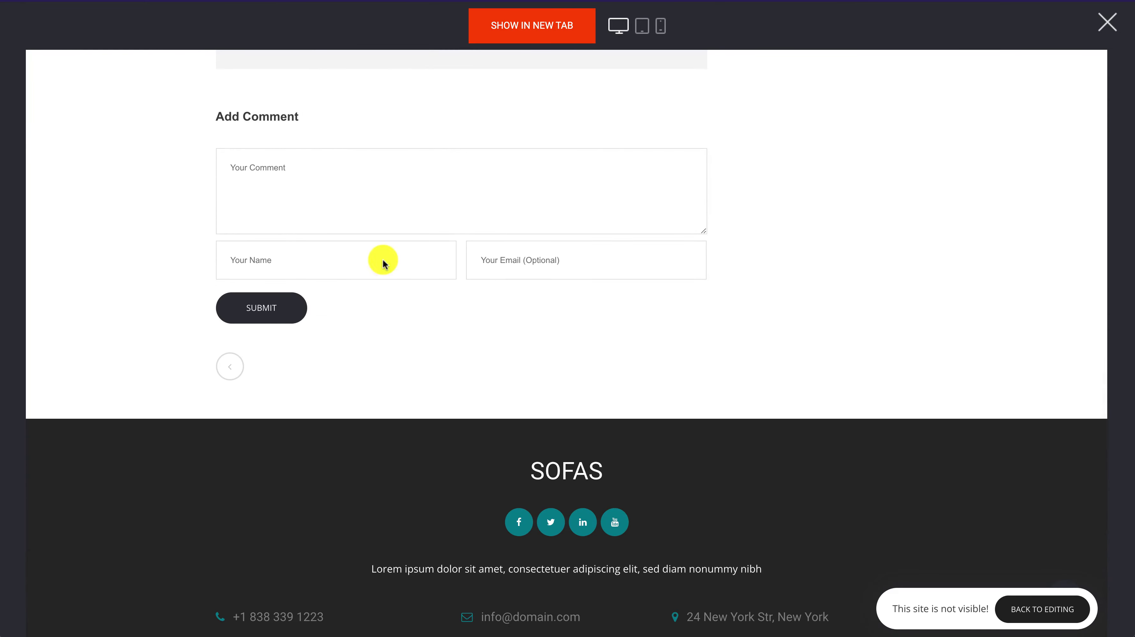
scroll(491, 323, up, 15)
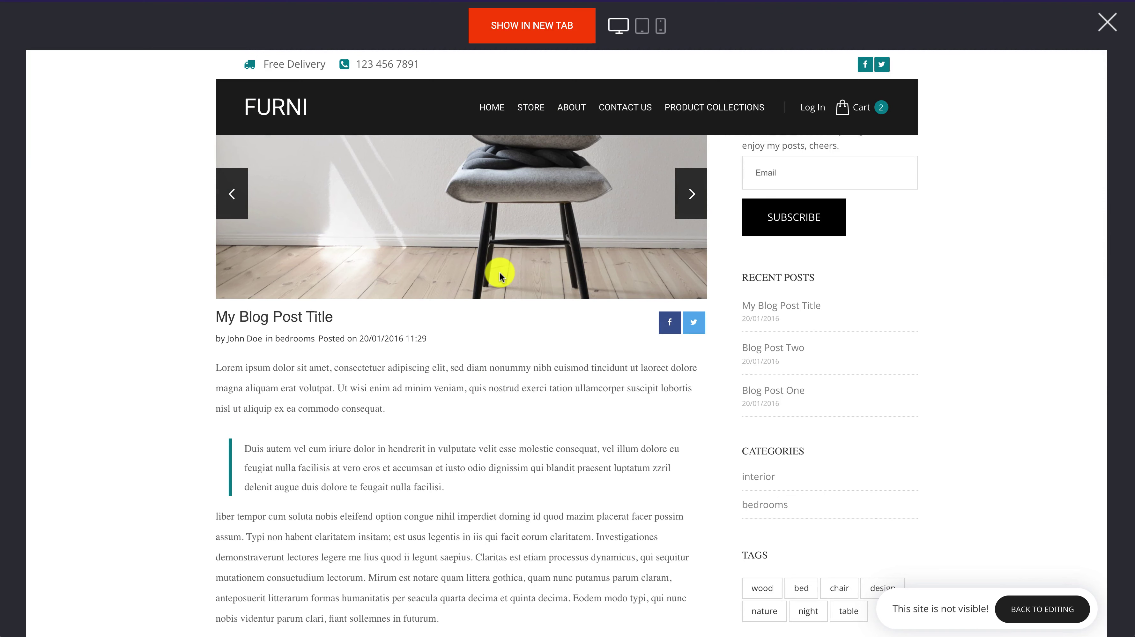
Step: View the Contact Us page, return to the home page and close the site preview
click(618, 107)
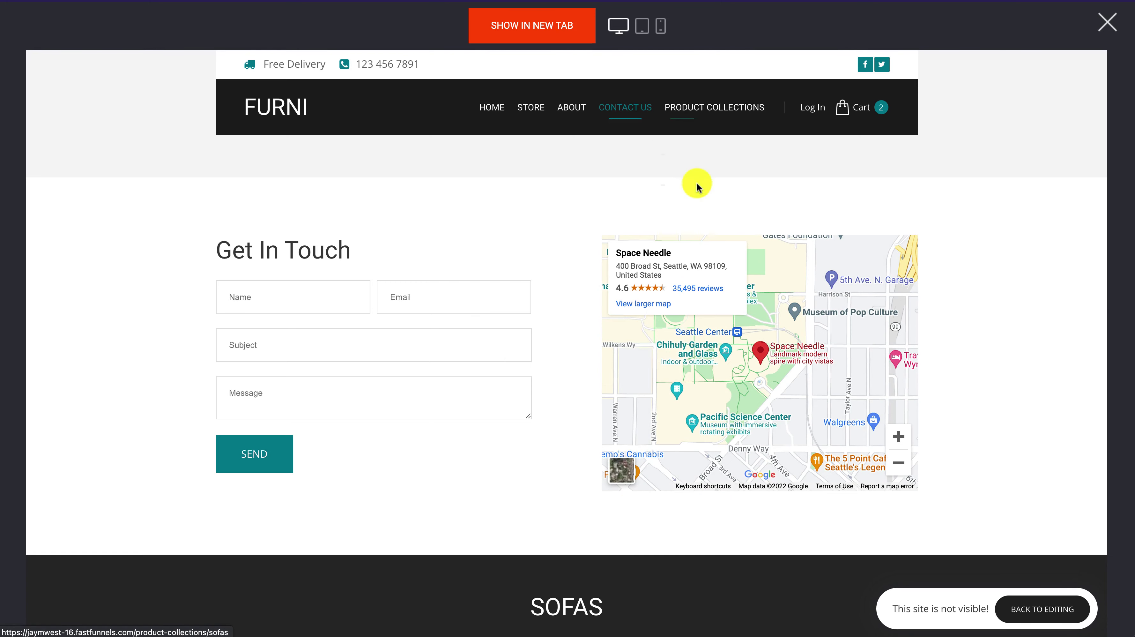
click(491, 106)
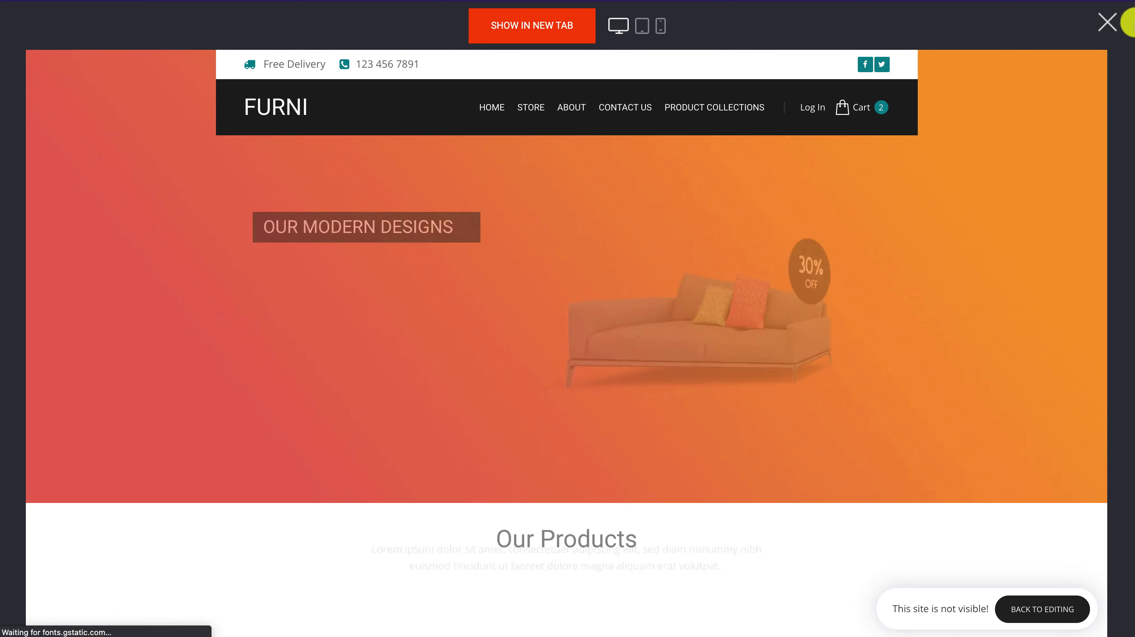
click(1106, 24)
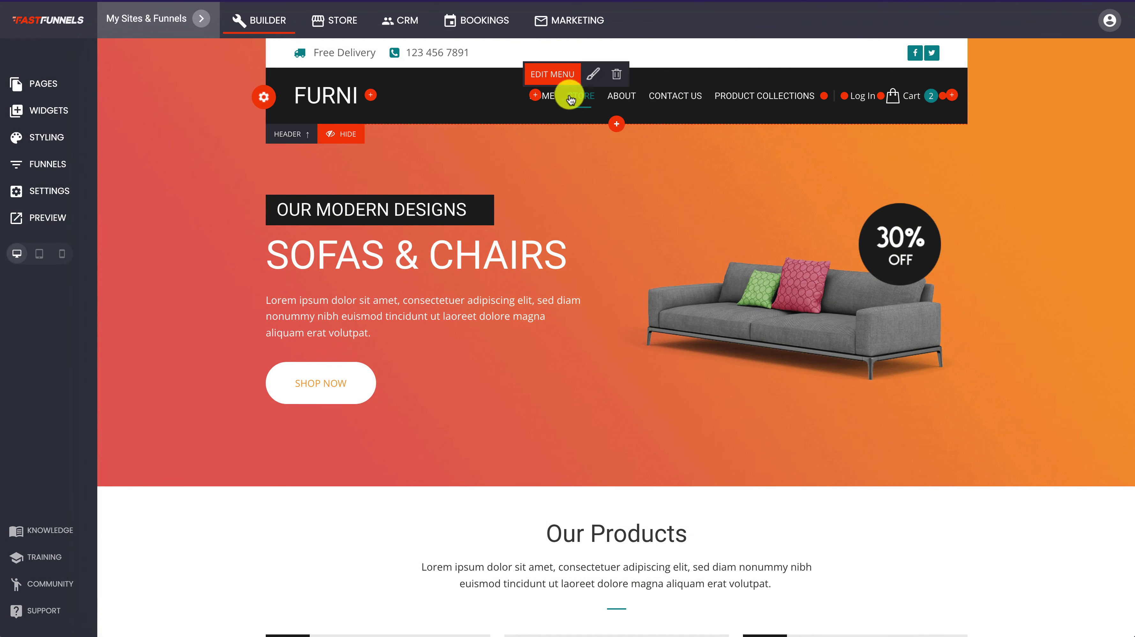
Step: Add a header menu item linking to the Stools store category with all products, opening in the same tab
click(563, 76)
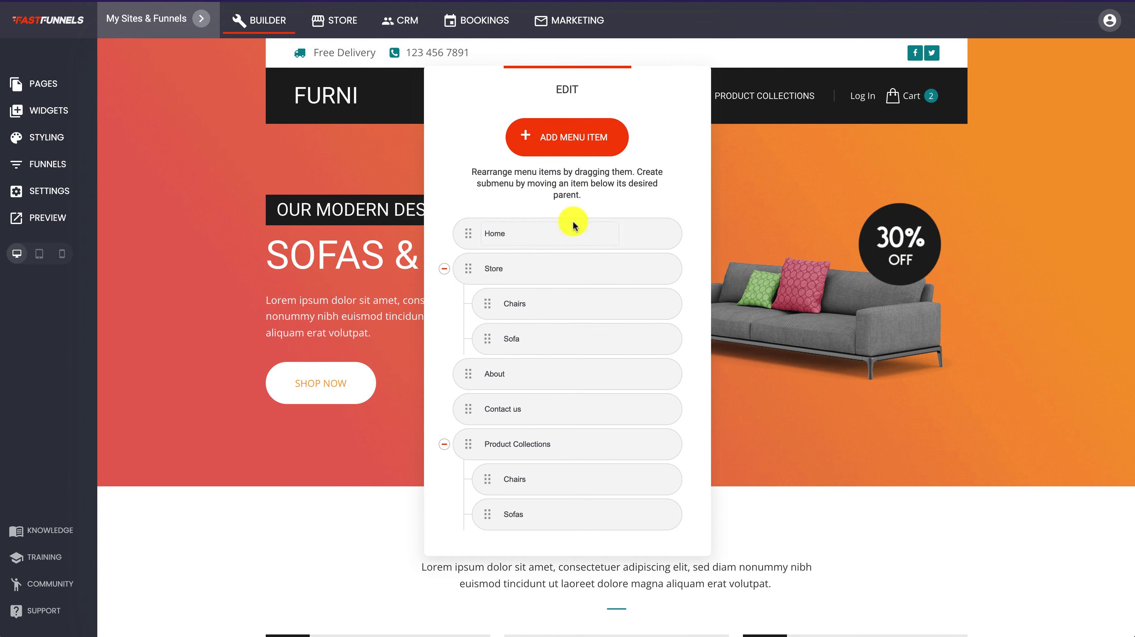
click(566, 134)
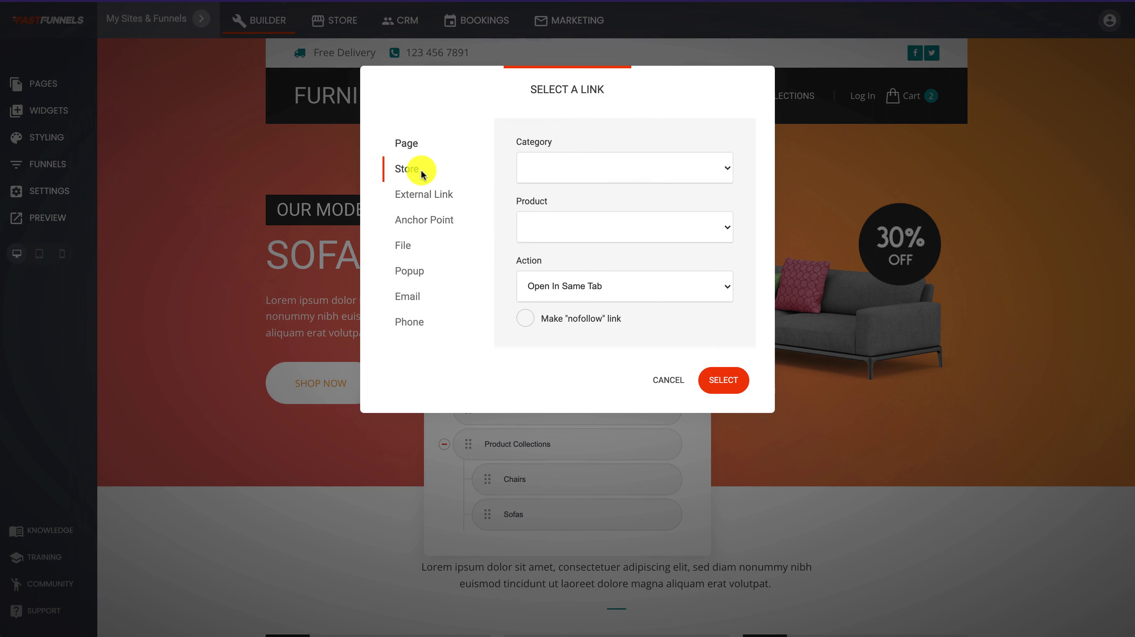
click(551, 173)
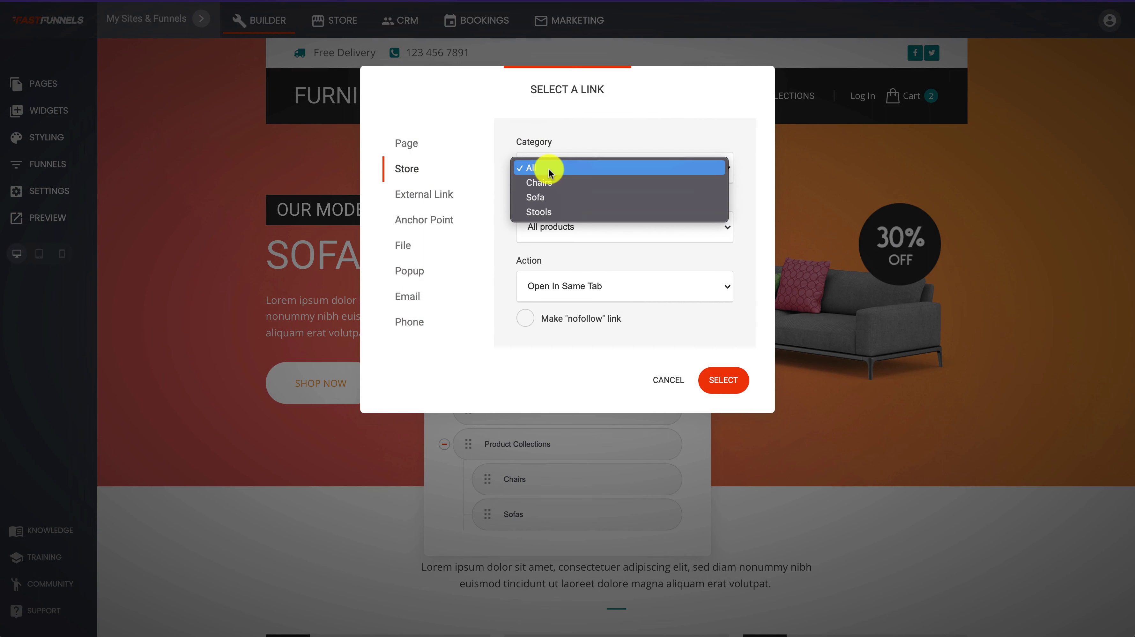
click(540, 213)
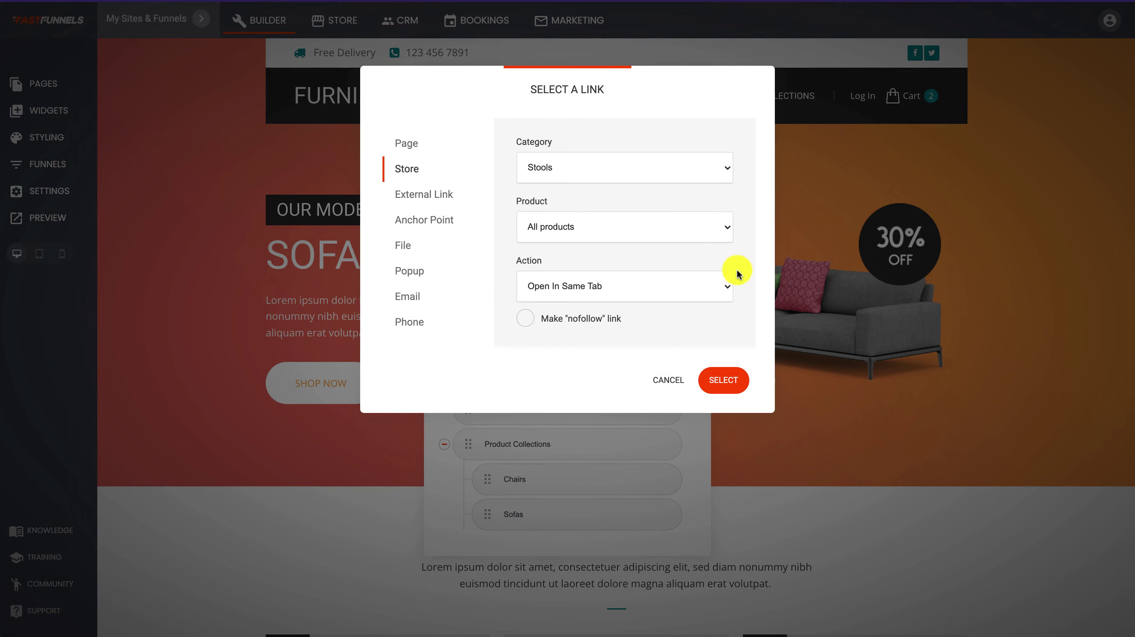
click(720, 387)
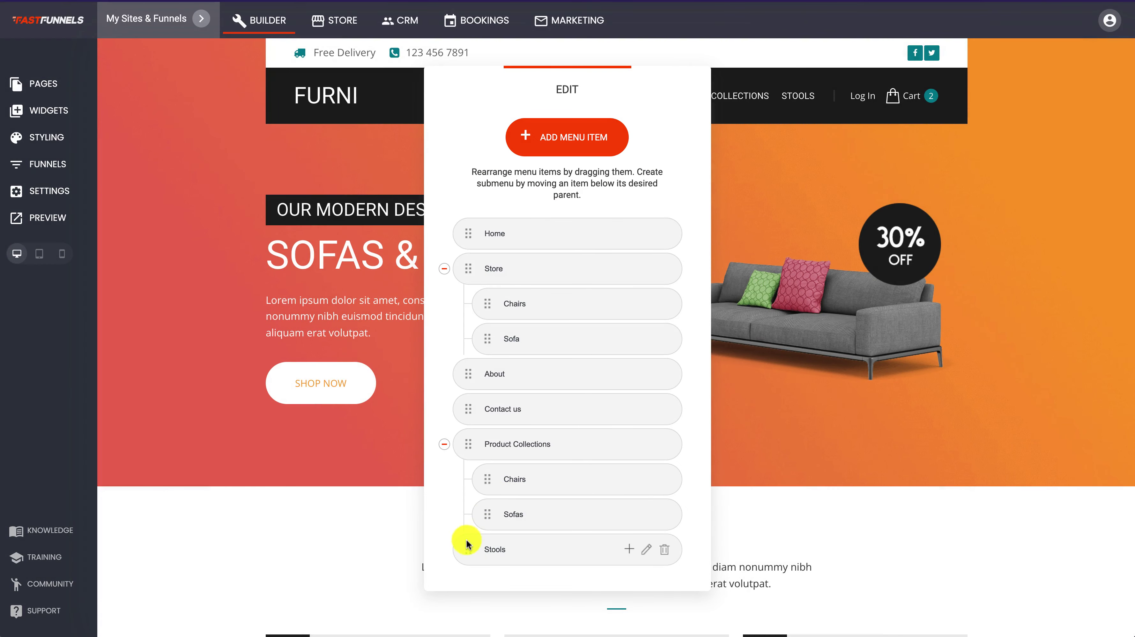
Step: Nest the Stools menu item under Store, below Sofa, and save the page
drag(466, 549, 507, 369)
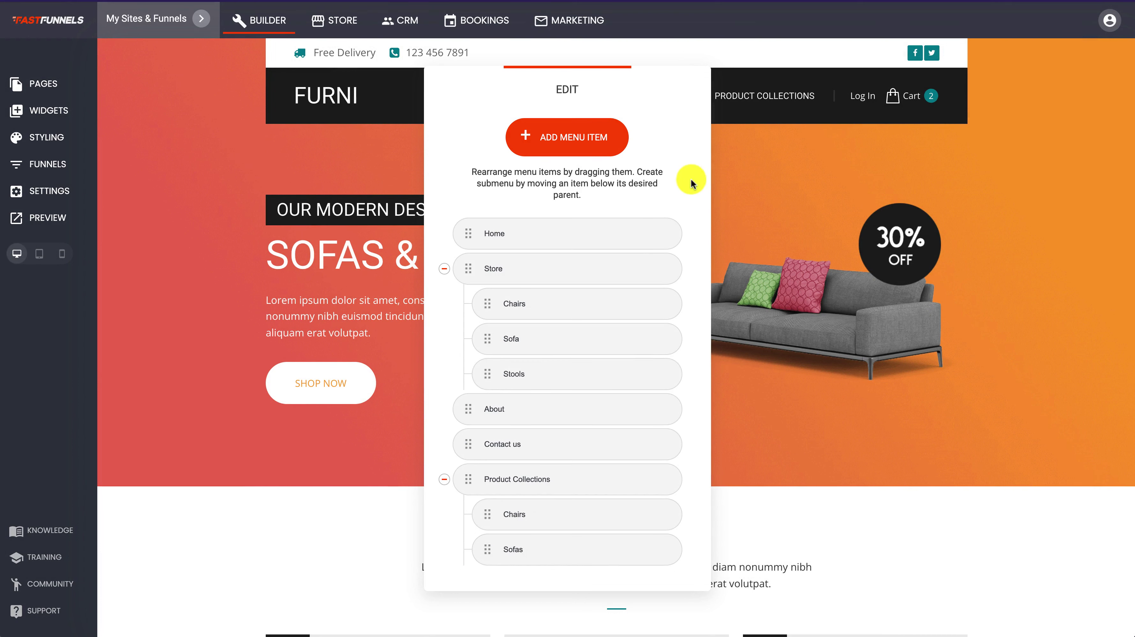
click(783, 171)
click(1021, 18)
Step: Preview the site, open the Stools category from the Store submenu and close the preview
click(67, 217)
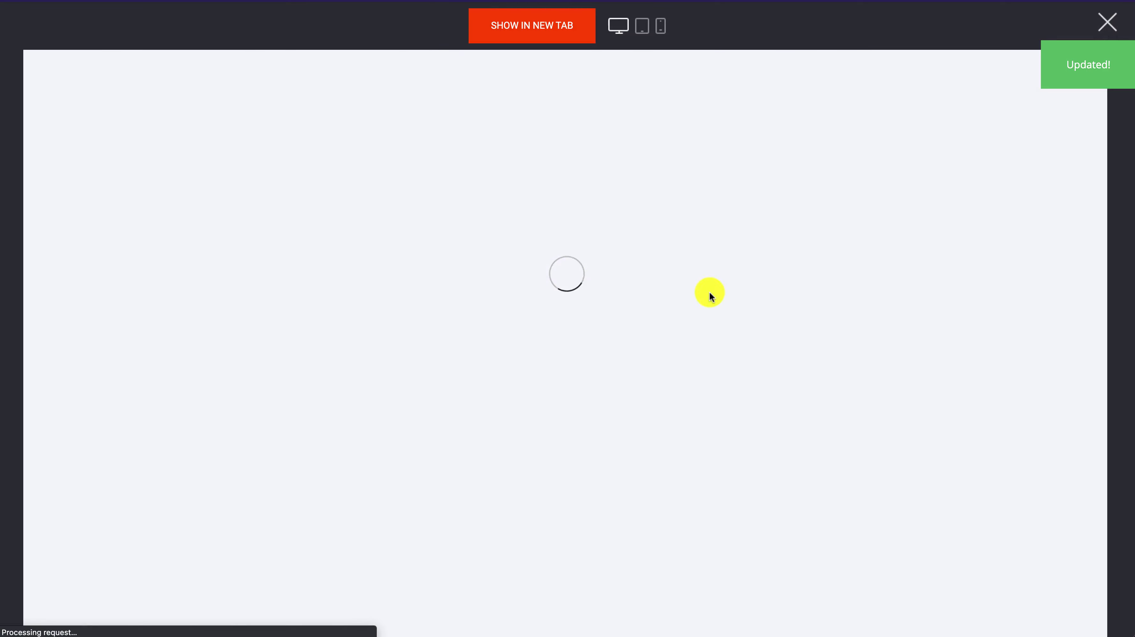
mouse_move(528, 112)
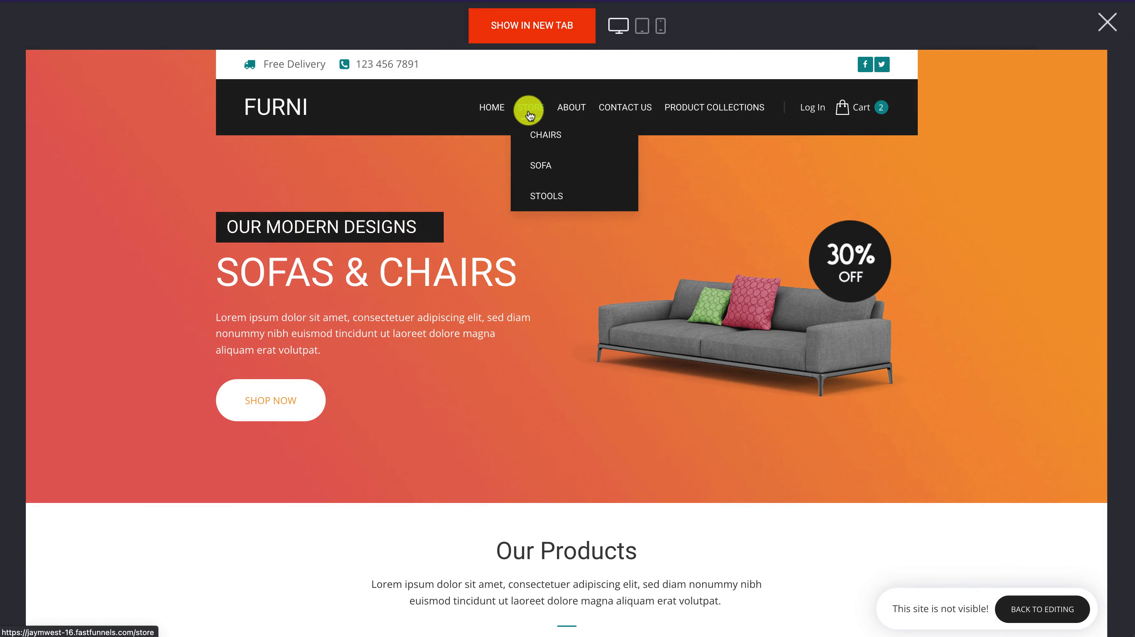
click(540, 198)
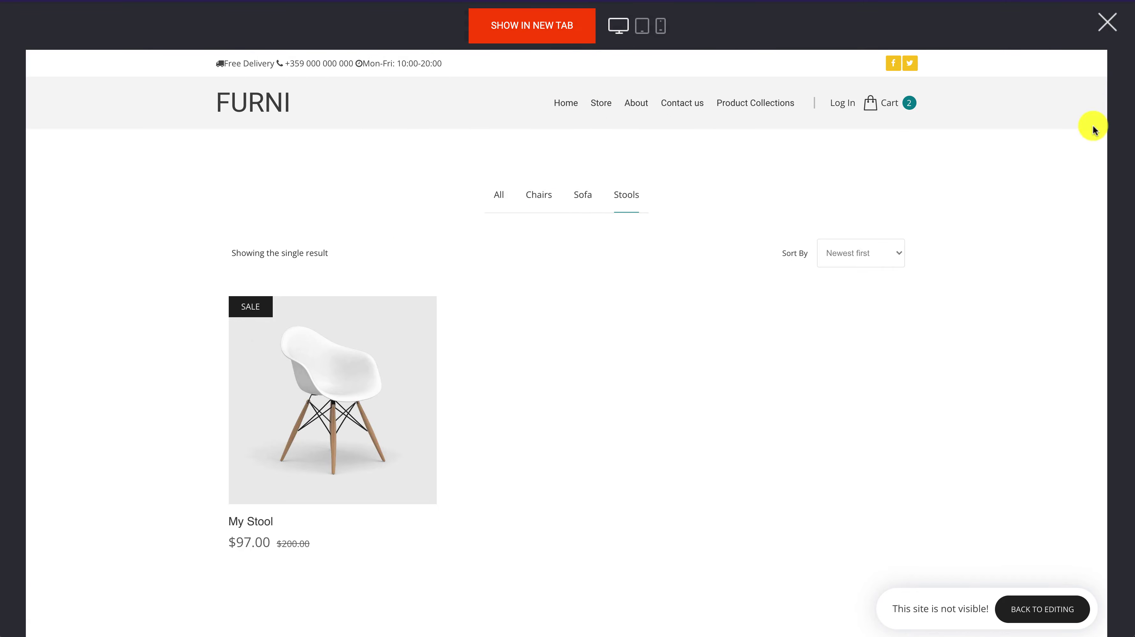
click(1112, 17)
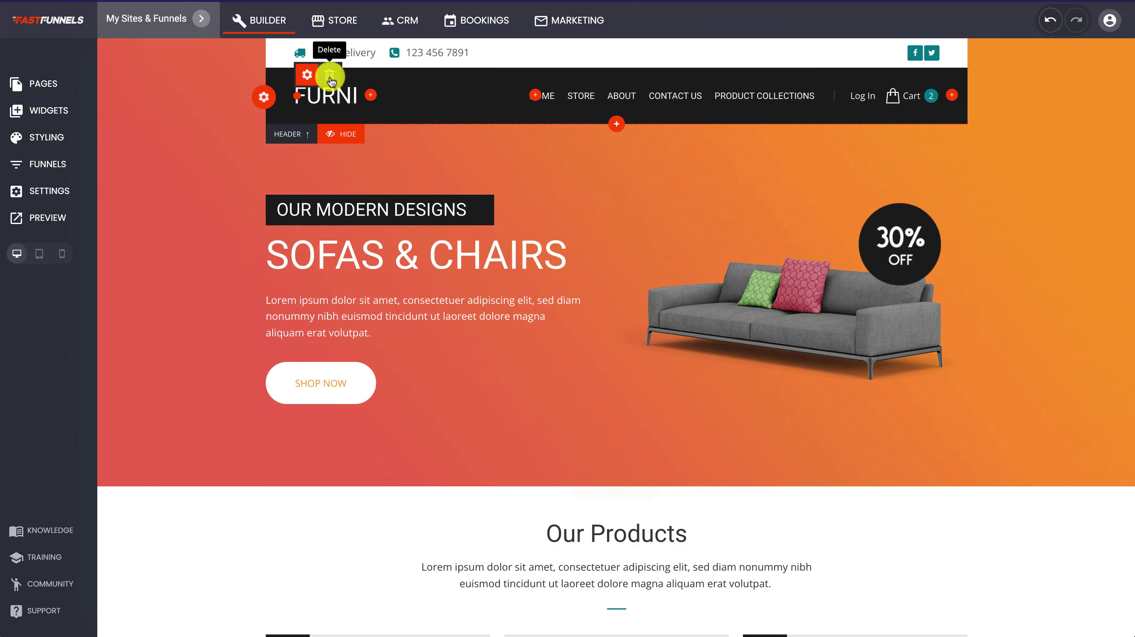
Step: Open the store's general settings and review the Store Process choices, keeping Add to Cart selected
click(348, 20)
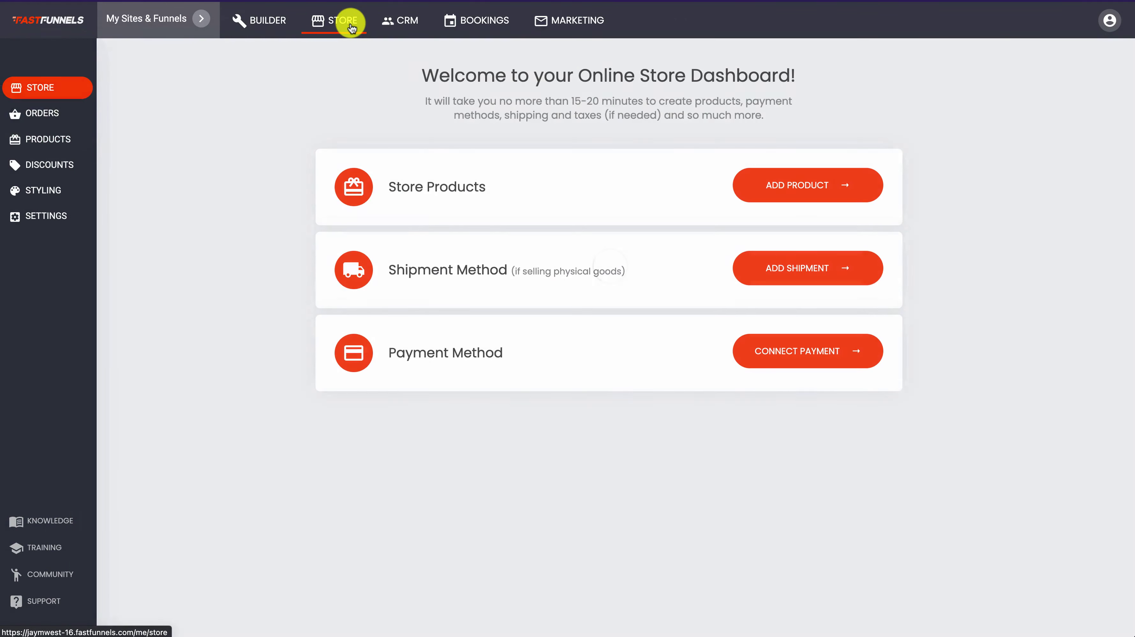
click(63, 214)
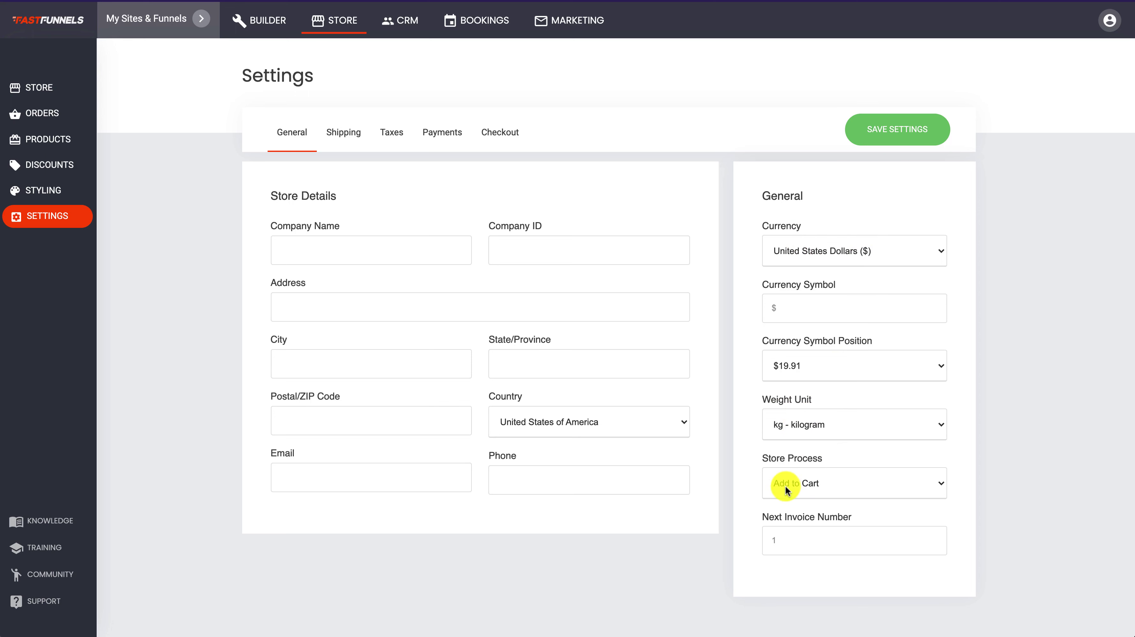
click(815, 482)
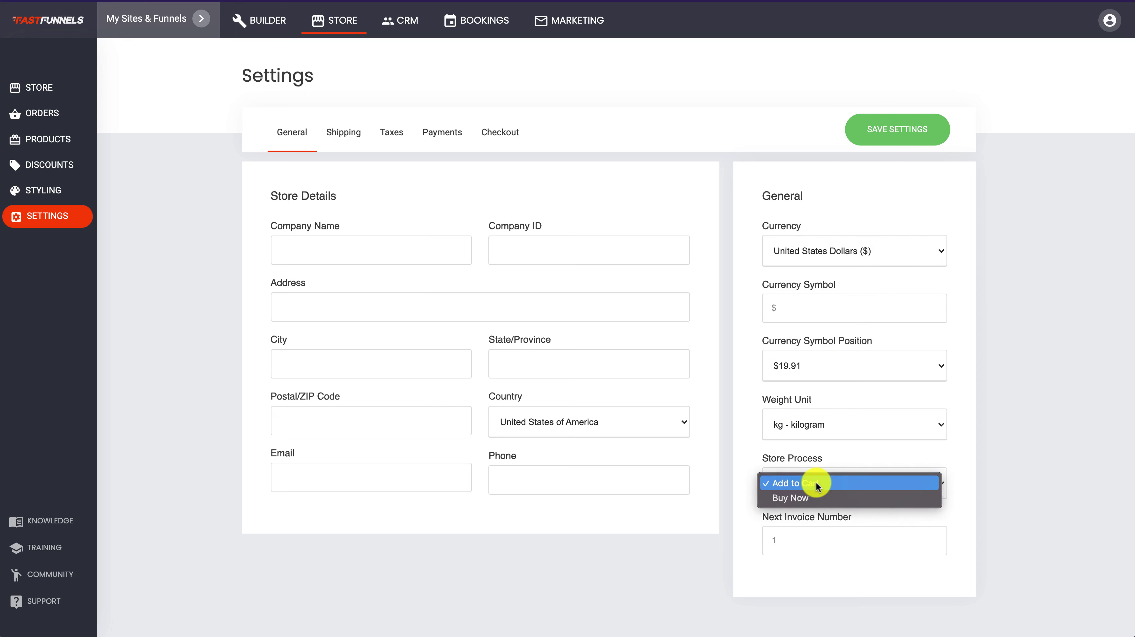
click(816, 481)
click(796, 494)
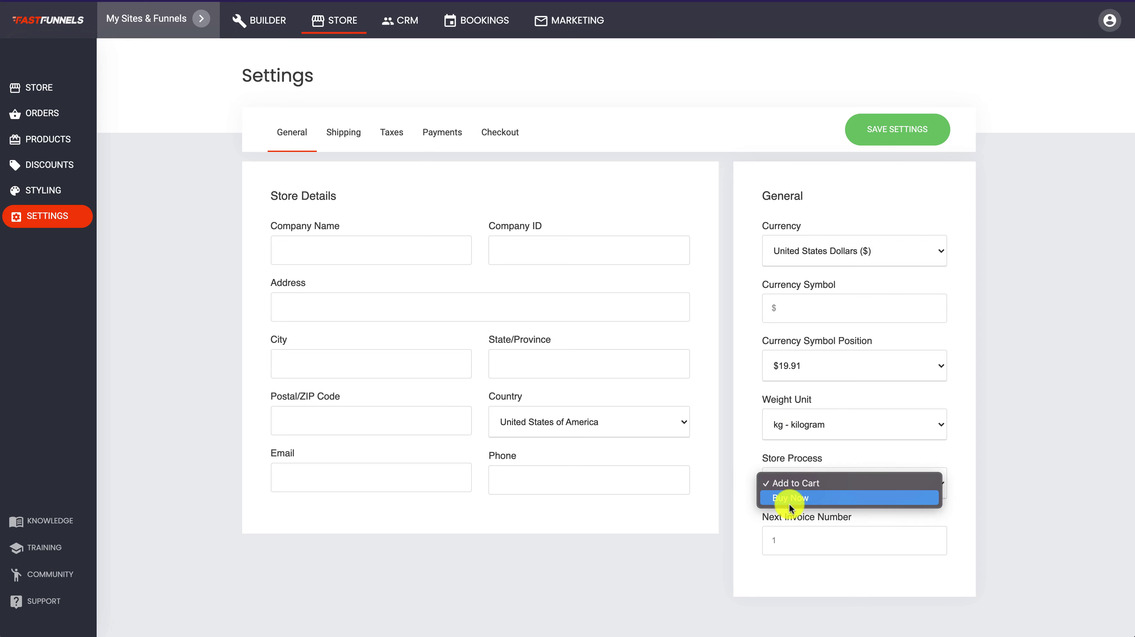
click(800, 483)
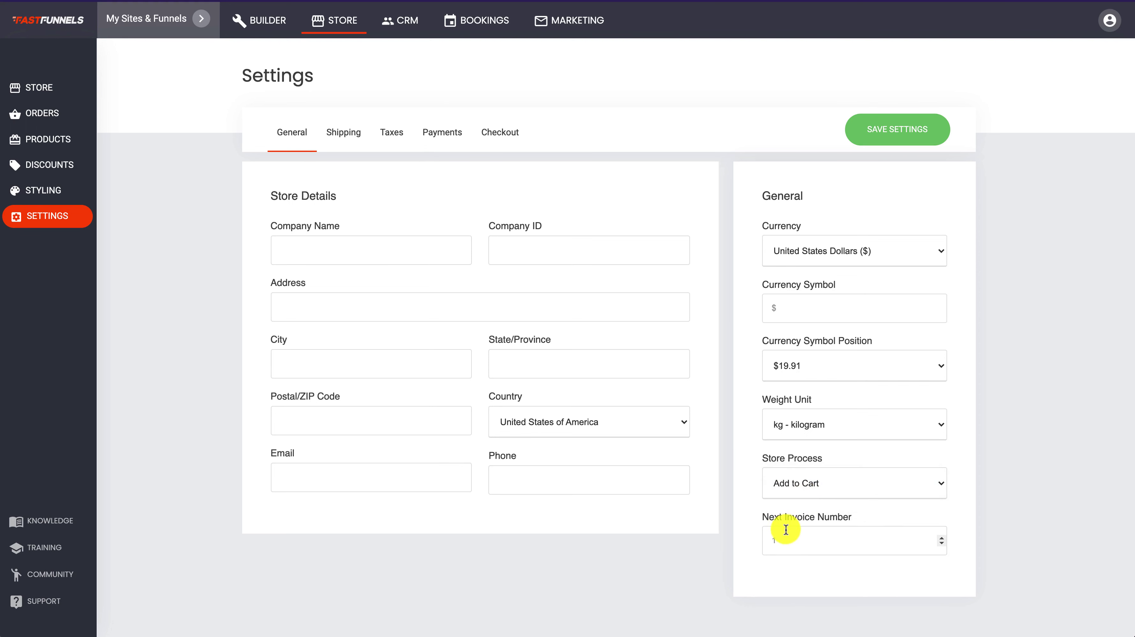
Step: Review the new shipping option form and its cost basis choices in the store settings, and cancel it
click(352, 139)
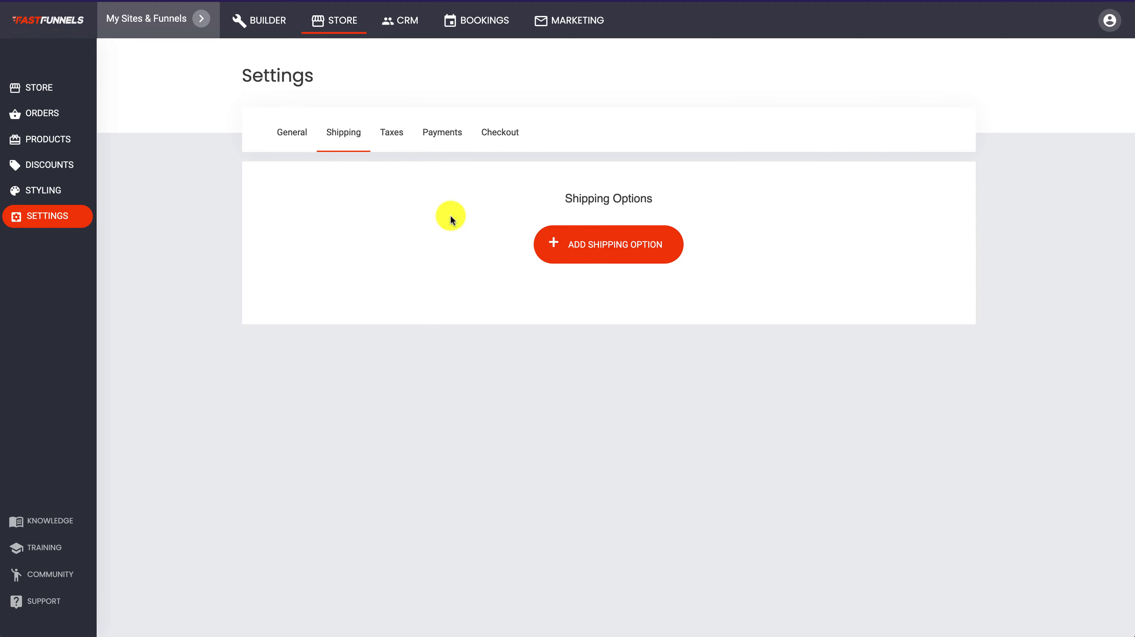
click(607, 247)
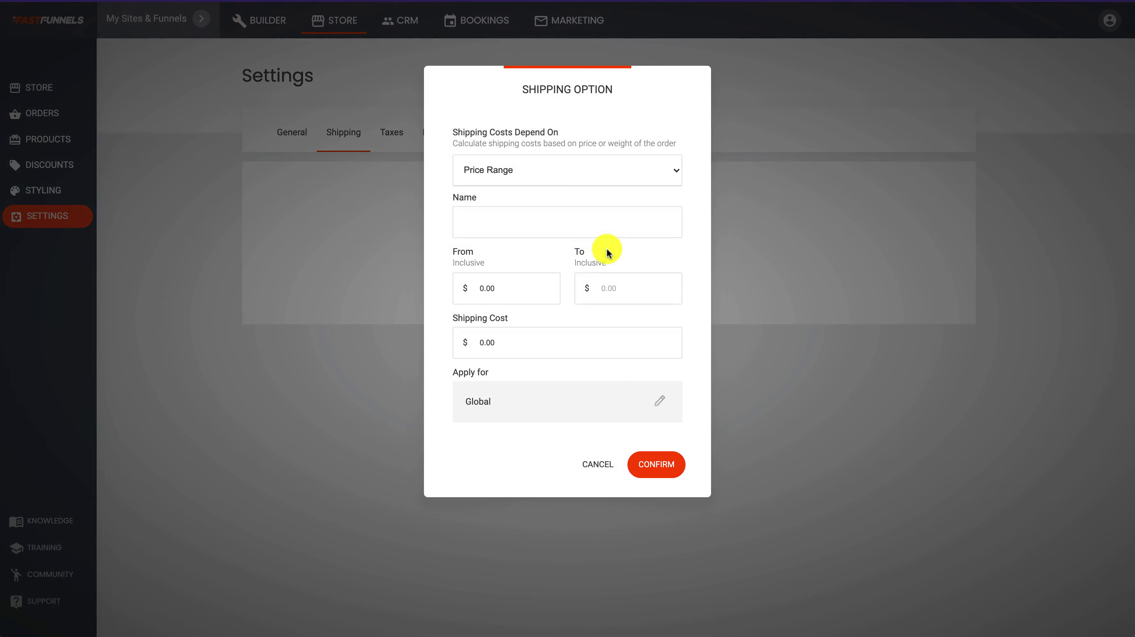
click(522, 172)
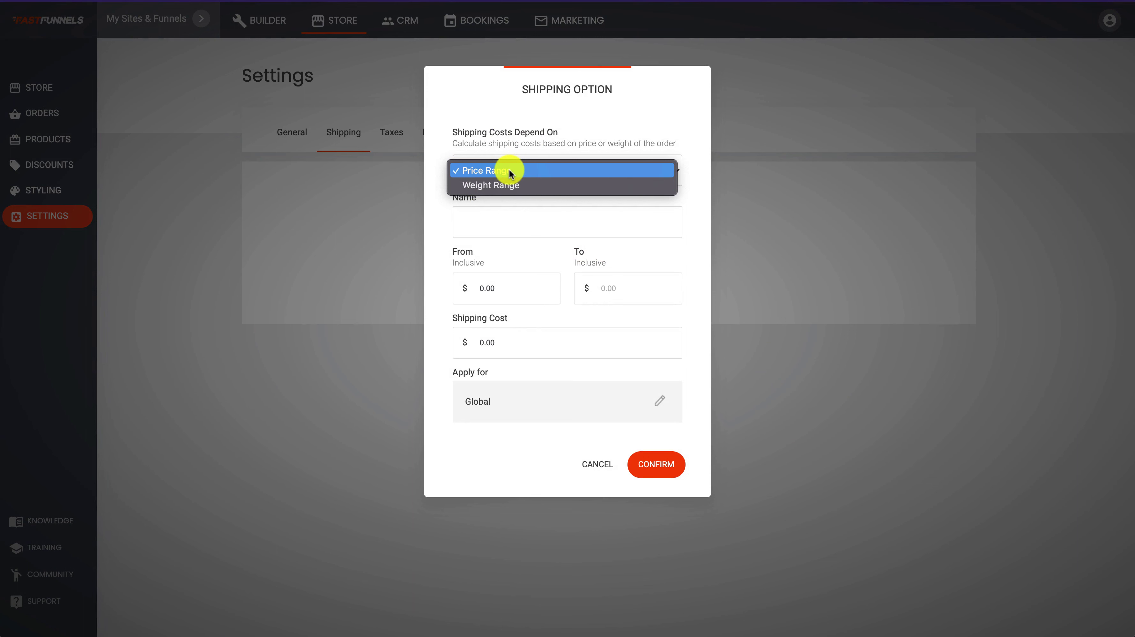
click(525, 112)
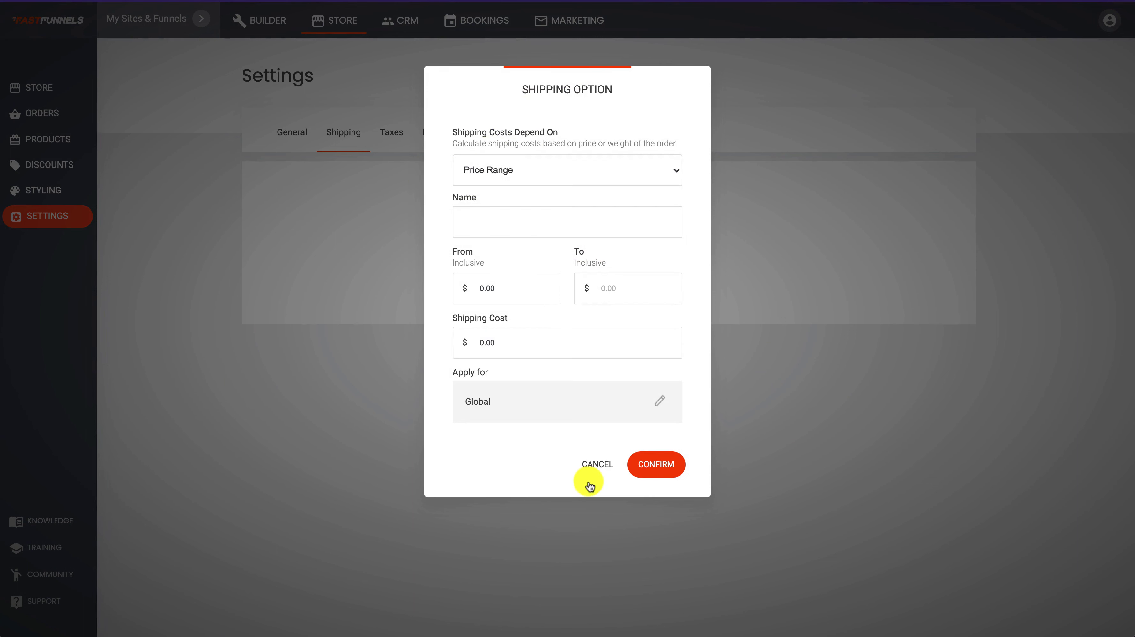
click(597, 465)
Step: Review the store's tax settings and the list of payment providers available to connect
click(395, 135)
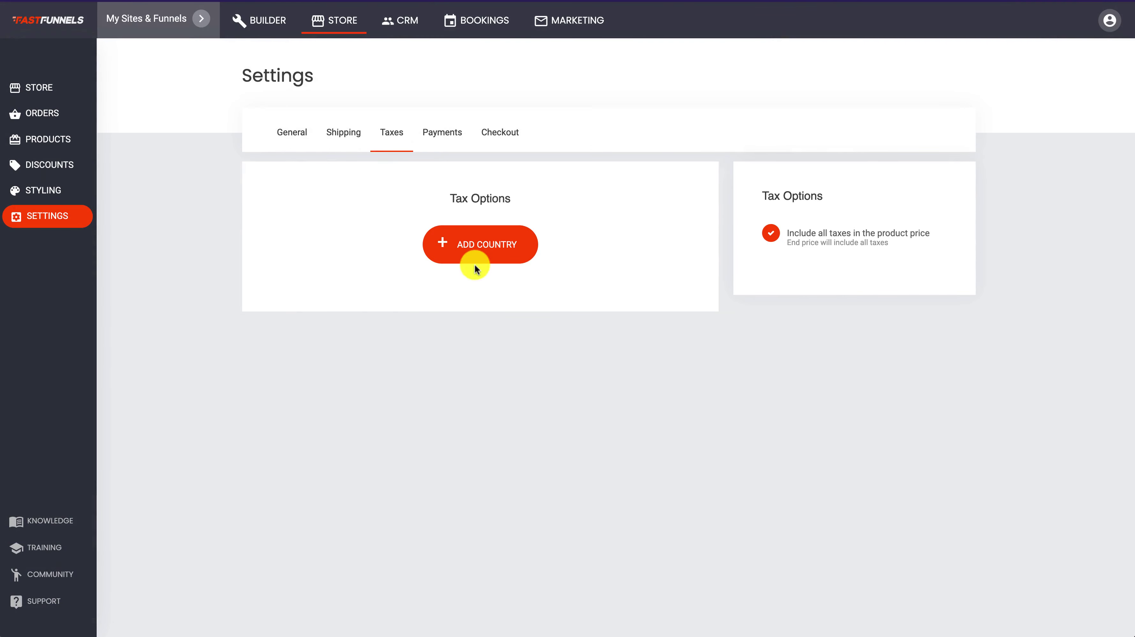
click(443, 133)
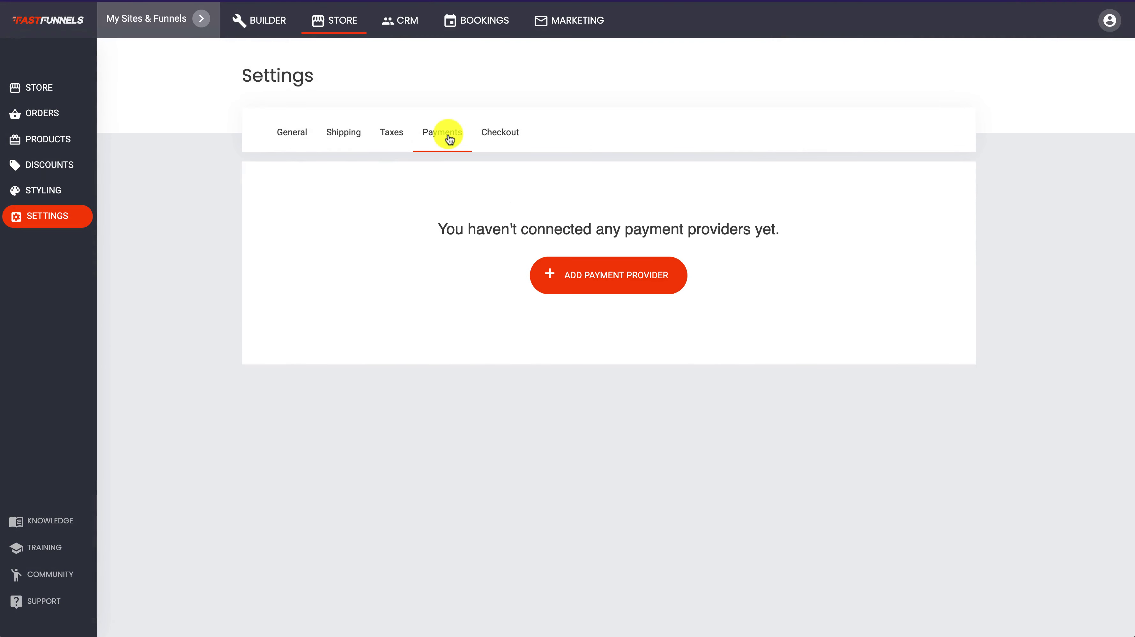
click(592, 272)
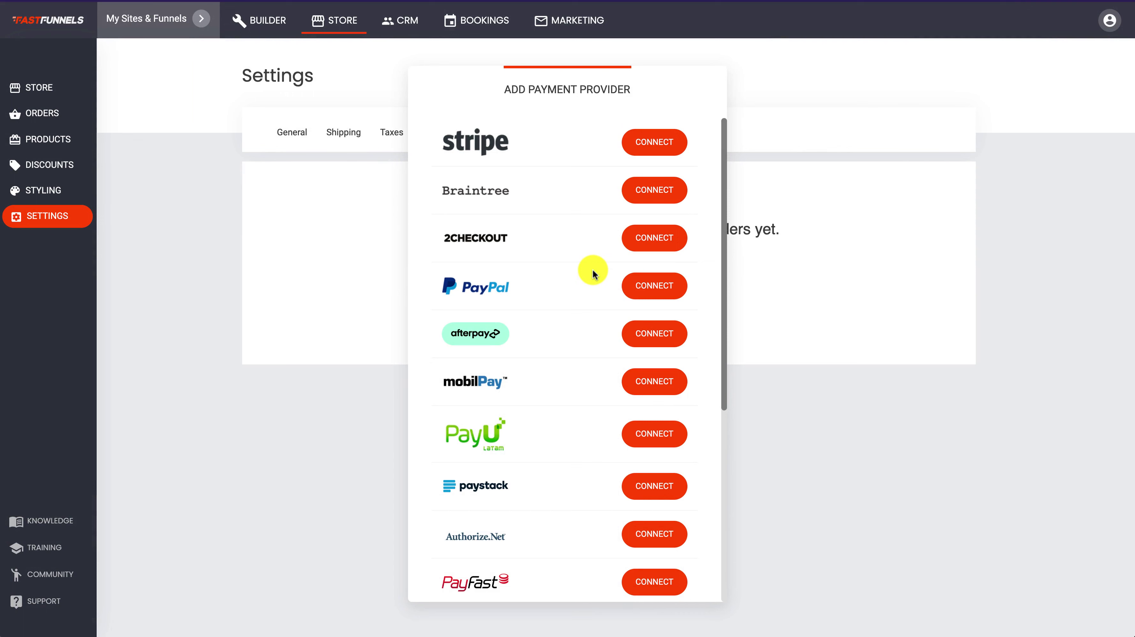
scroll(594, 344, down, 1)
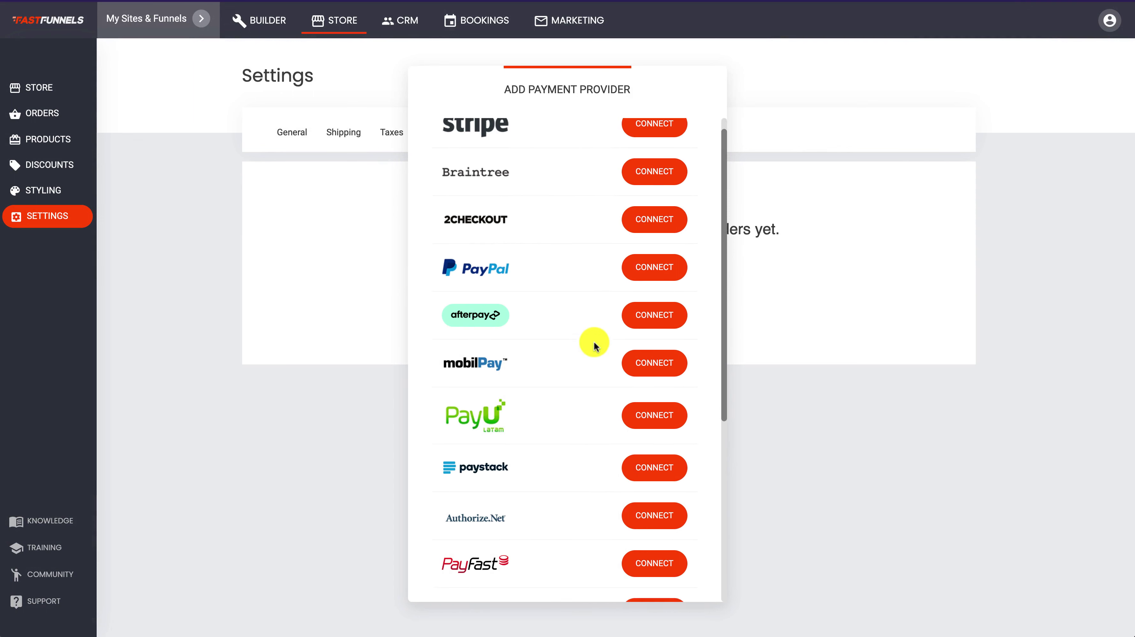
scroll(594, 343, up, 1)
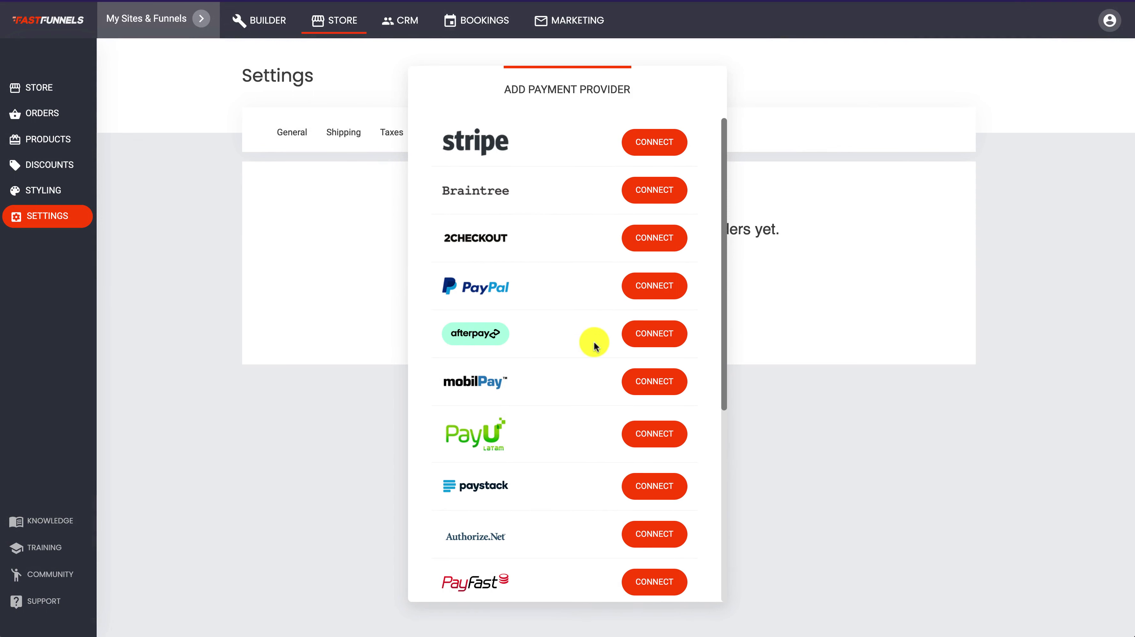
Step: Look through the full list of payment providers, close it and view the store policy fields in the checkout settings
scroll(594, 345, down, 4)
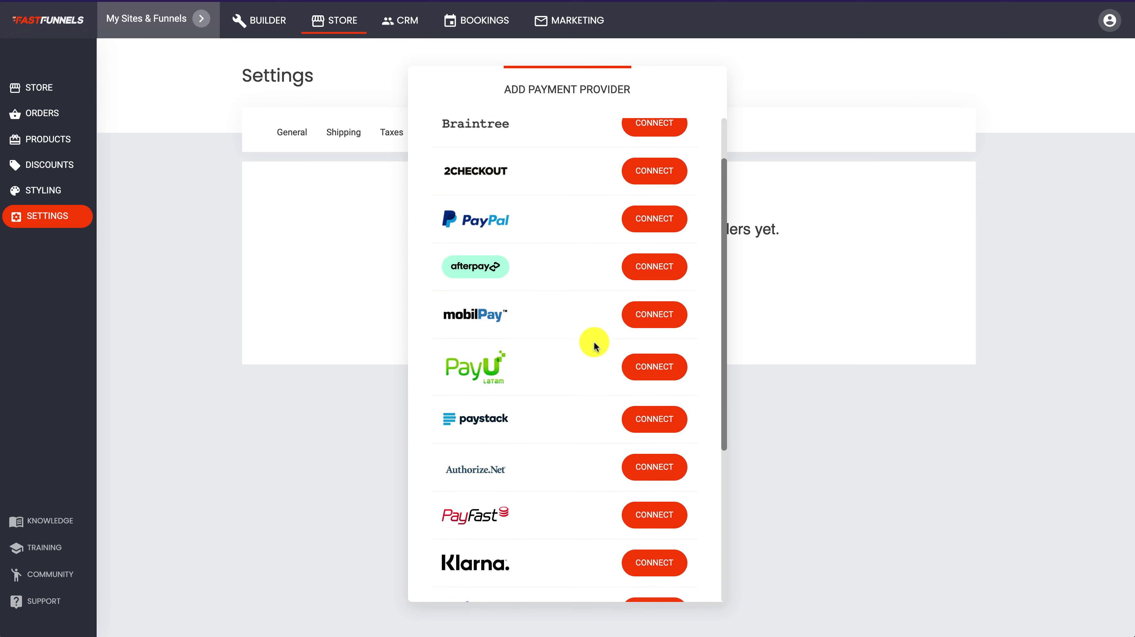
scroll(593, 342, down, 3)
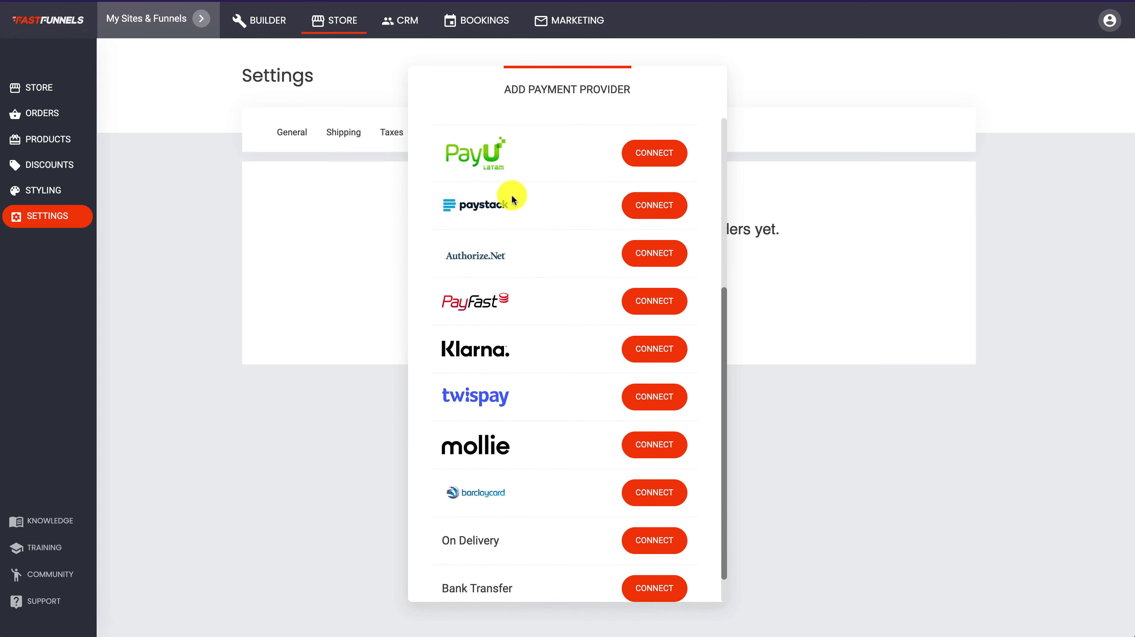
scroll(549, 347, up, 6)
scroll(549, 347, up, 1)
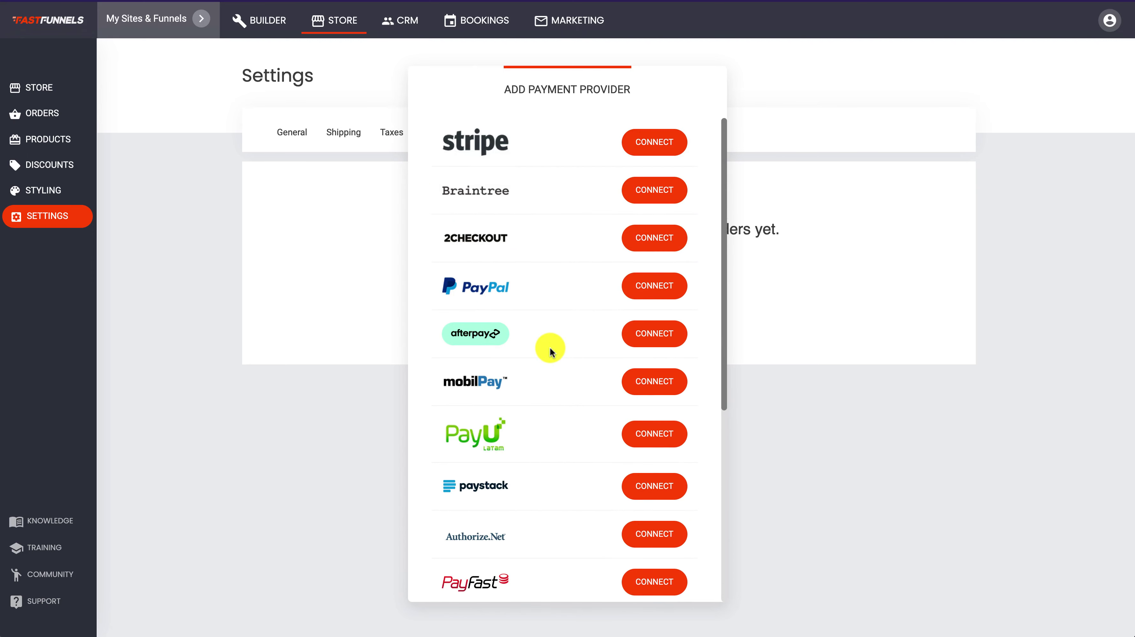
click(329, 205)
click(503, 135)
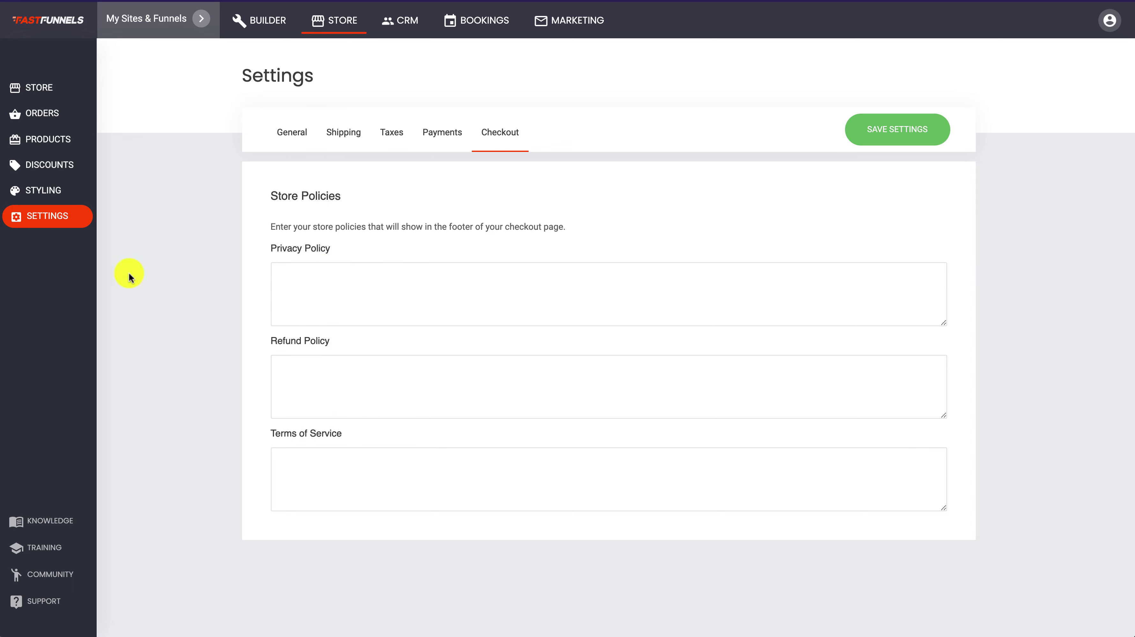
Step: Open the product listing page layout in the builder from the store styling options and bring up the store catalog's settings
click(50, 192)
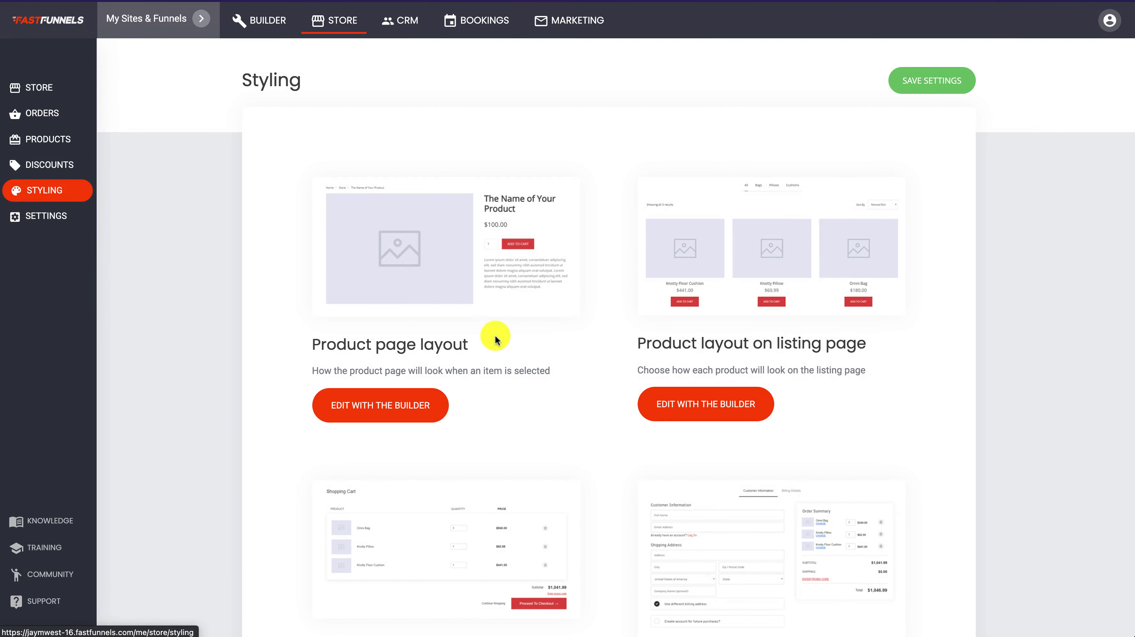
scroll(574, 353, down, 1)
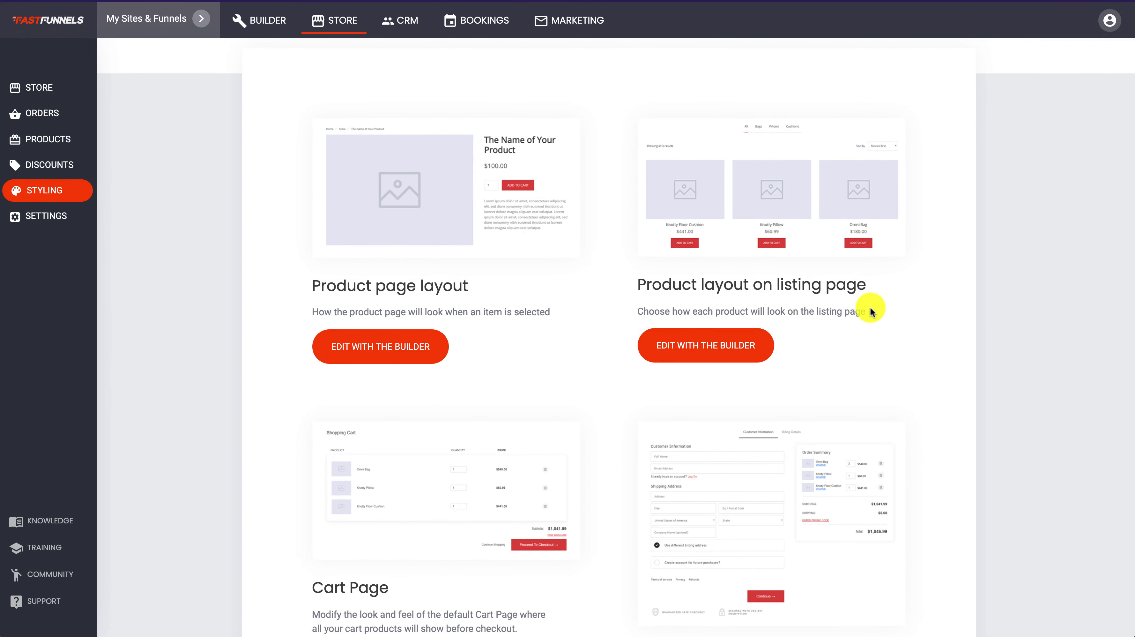
scroll(869, 308, down, 2)
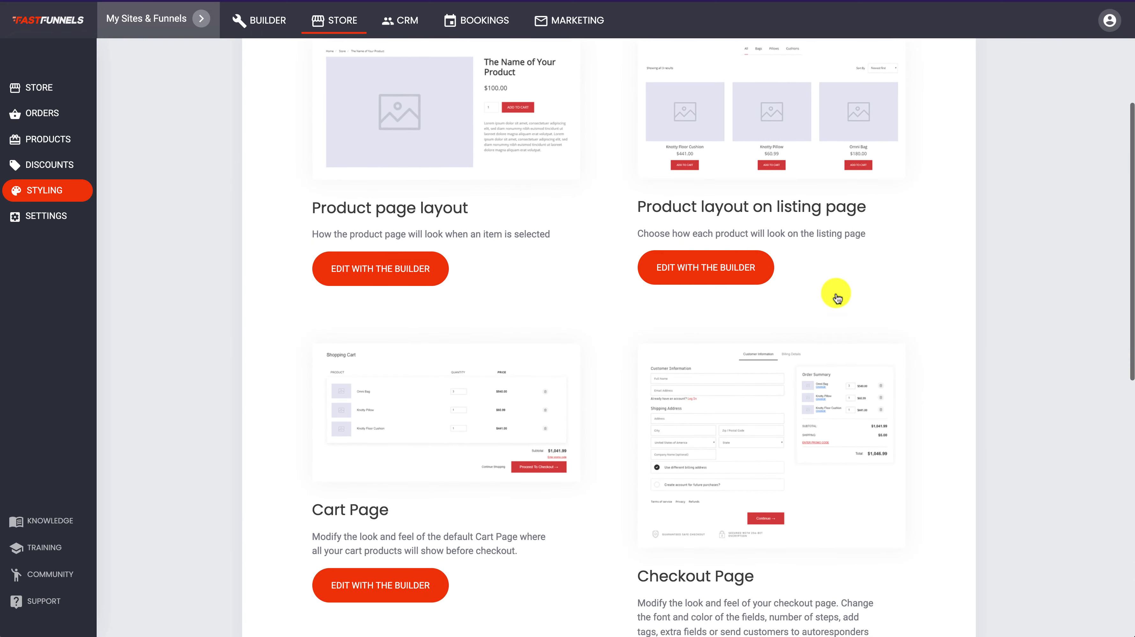
click(698, 266)
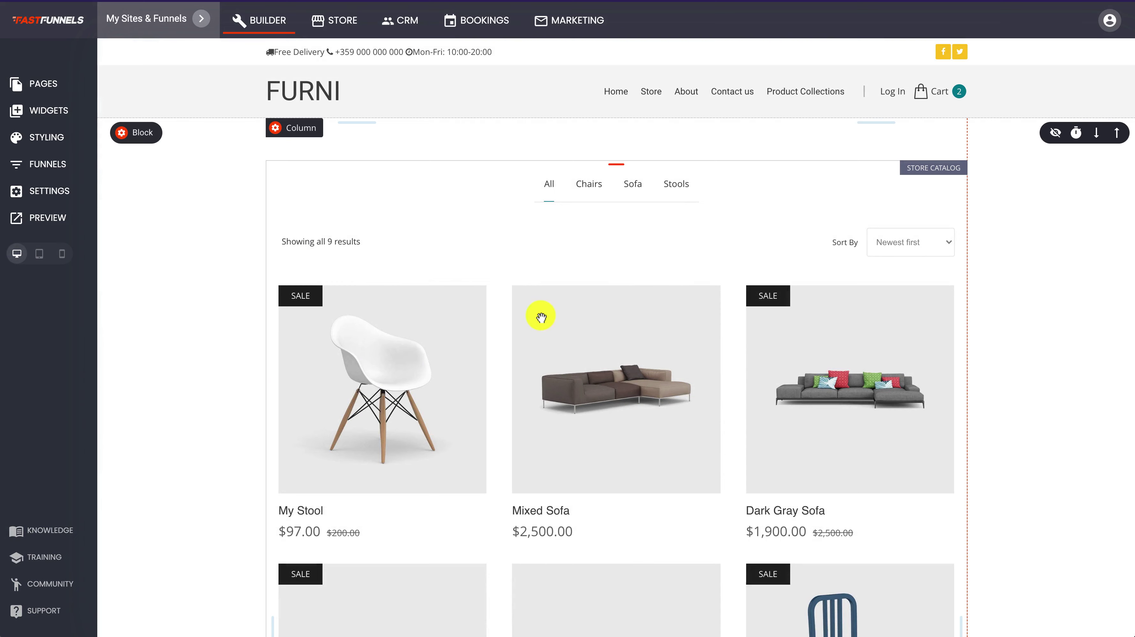
scroll(693, 482, down, 5)
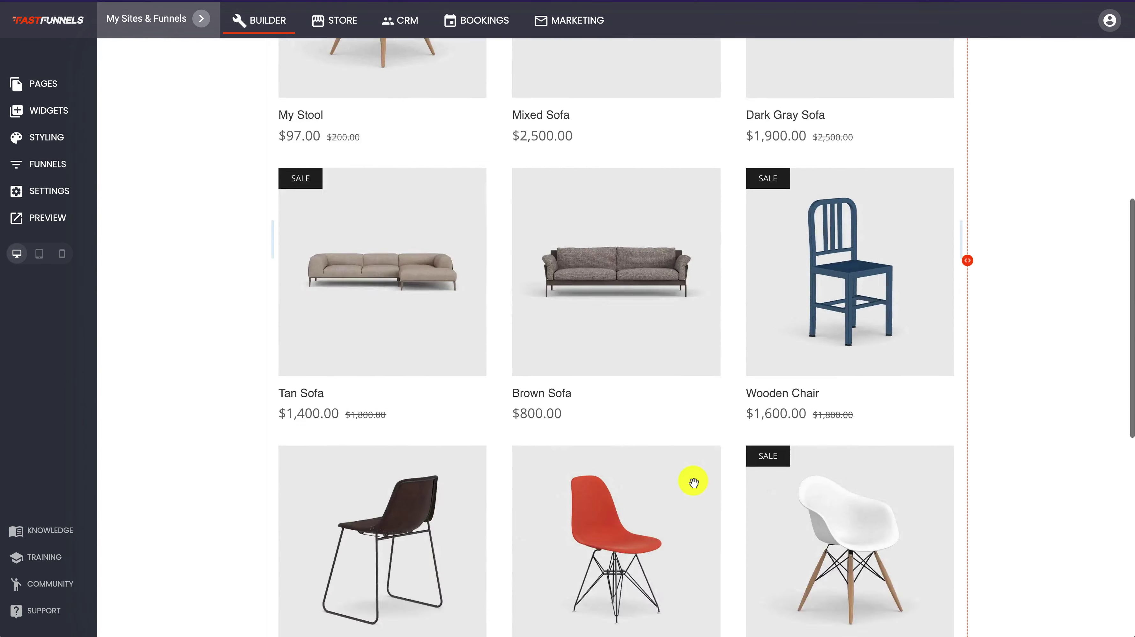
scroll(410, 466, up, 5)
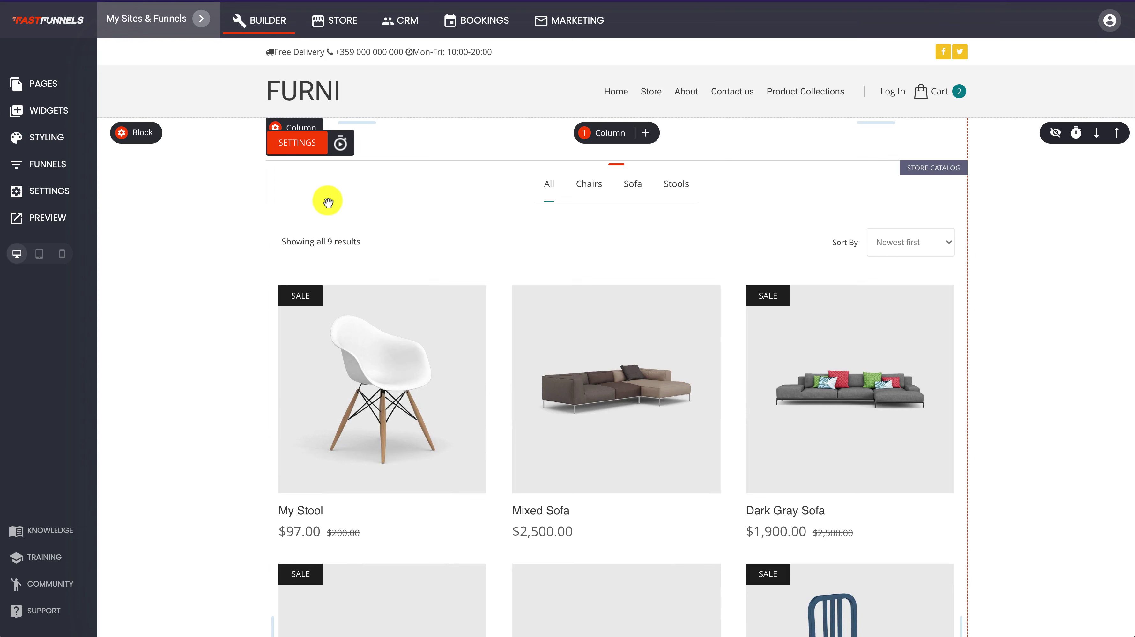
click(300, 152)
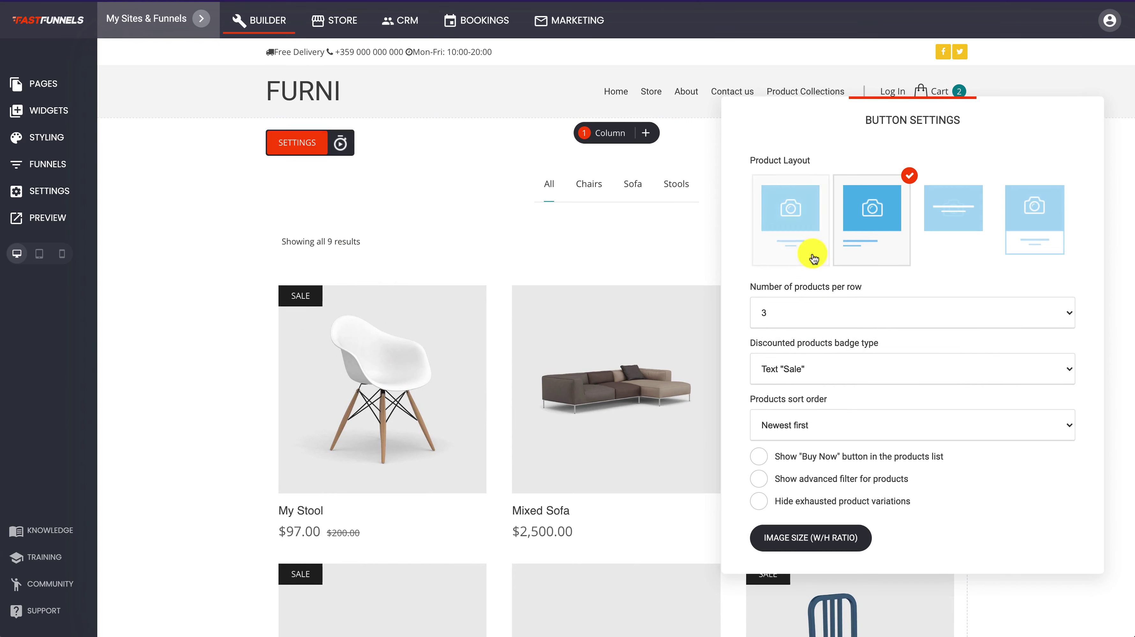
Step: Try the centered-text, image-only and framed card product layouts on the store catalog
click(793, 213)
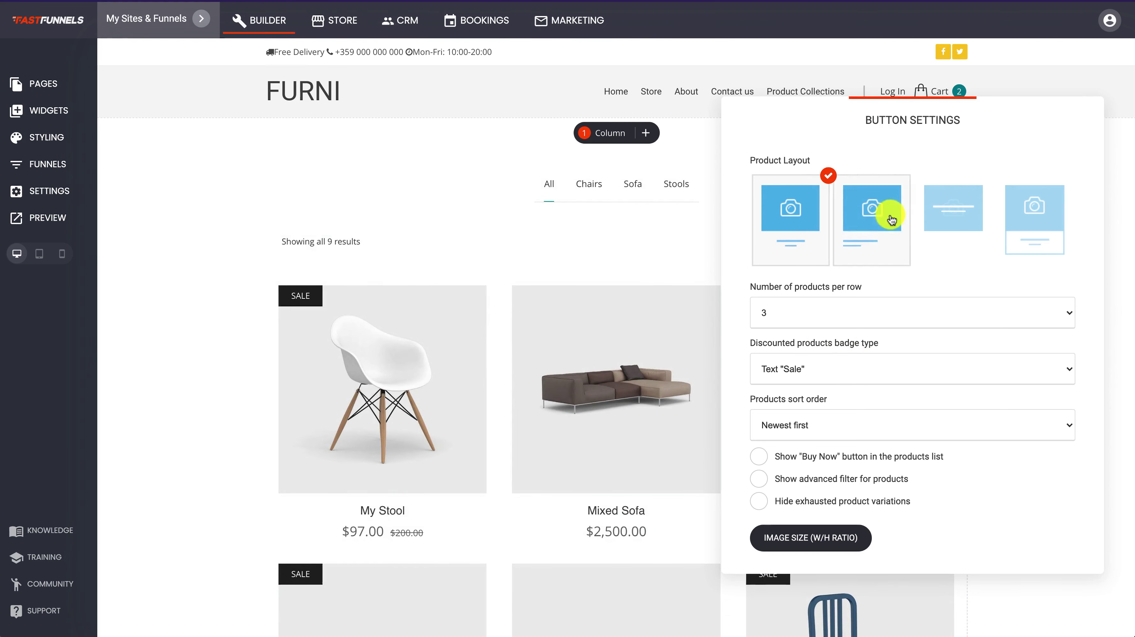
click(945, 209)
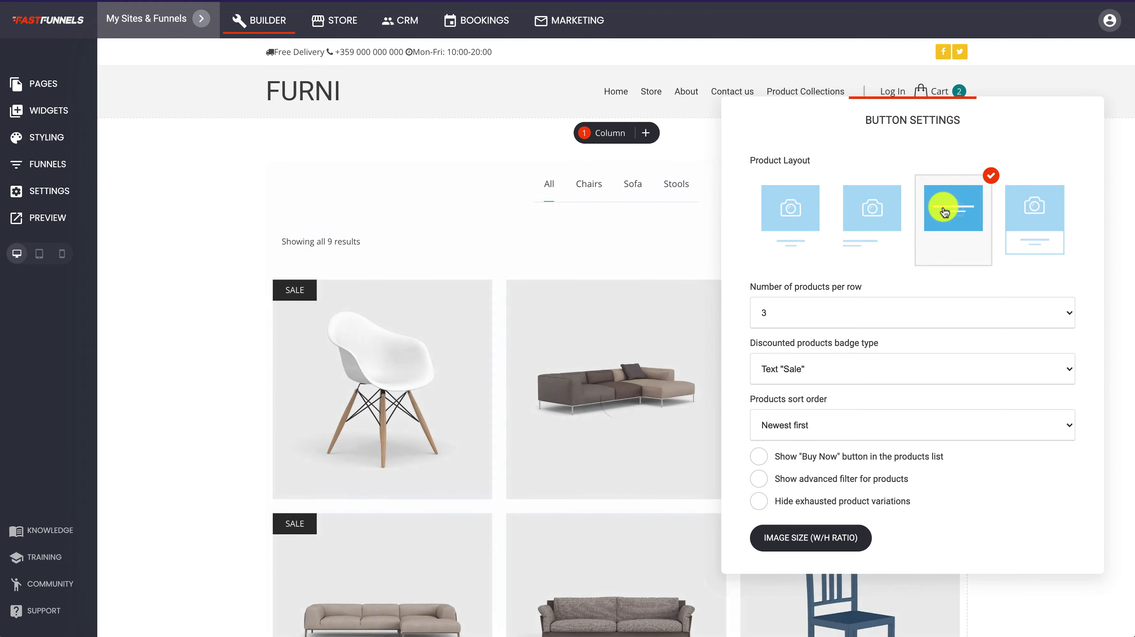
click(1045, 214)
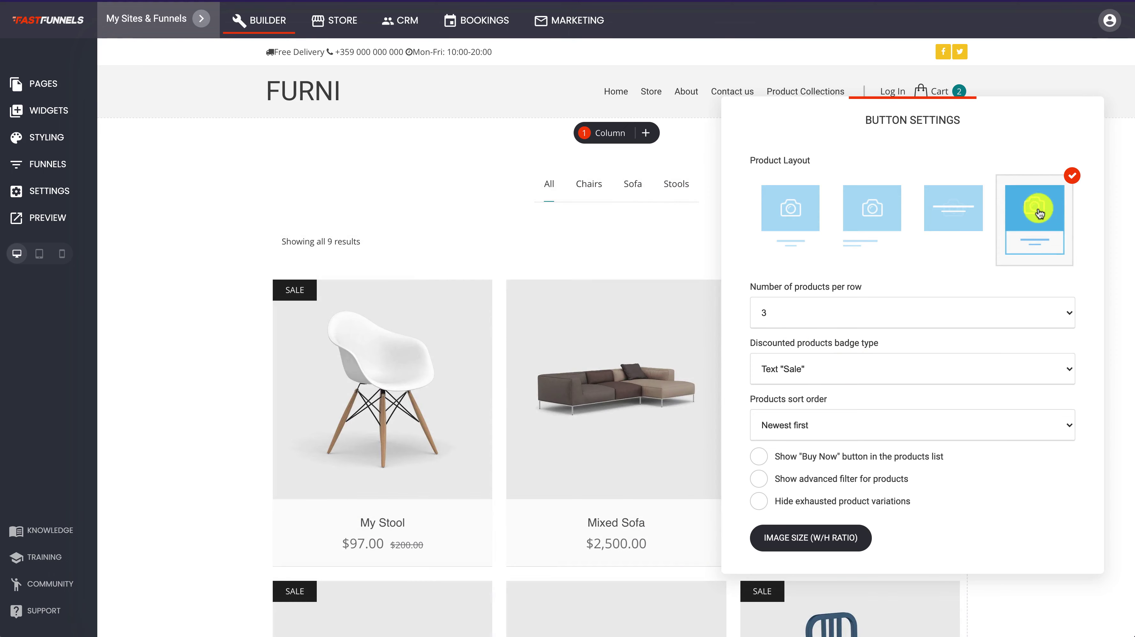
click(952, 206)
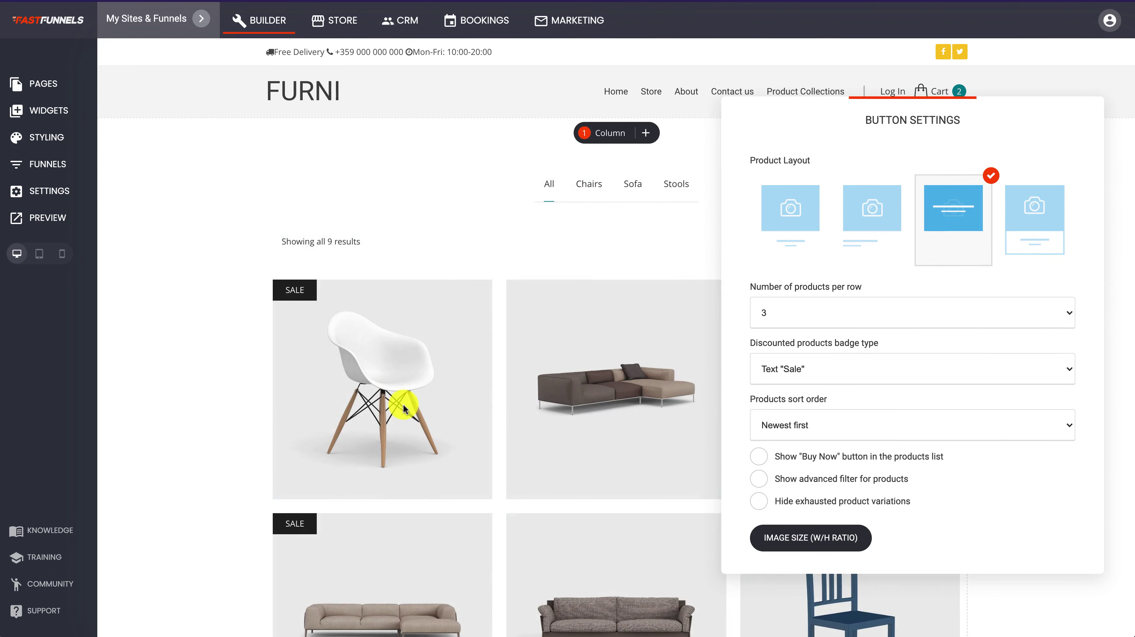
click(1048, 218)
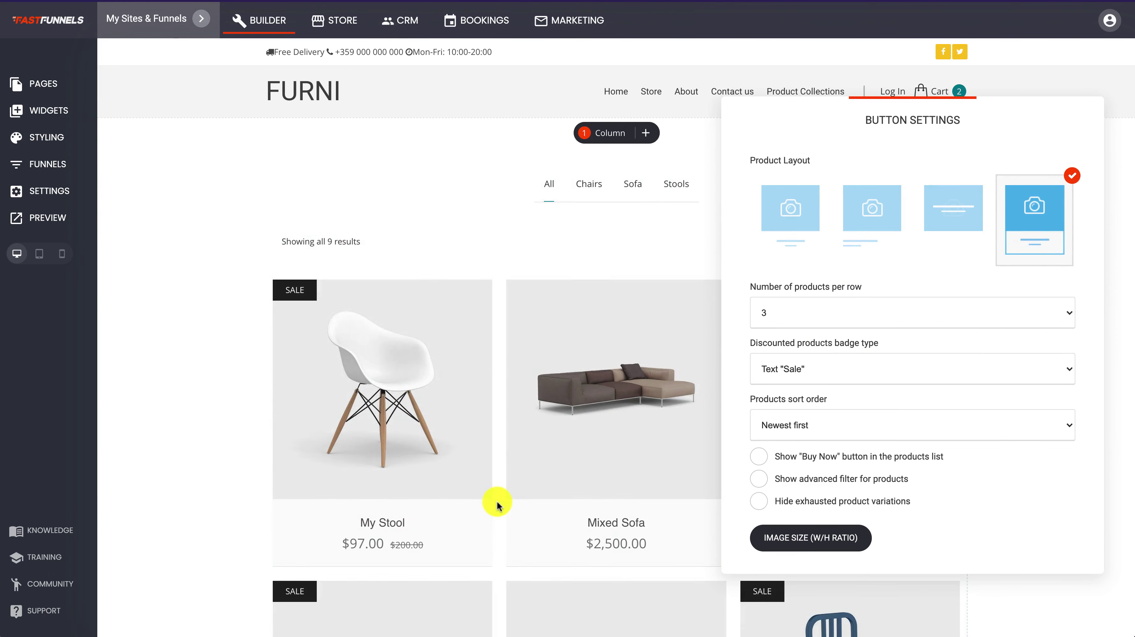
Step: Show 4 products per row in the catalog and enable the advanced product filter with text search
click(876, 317)
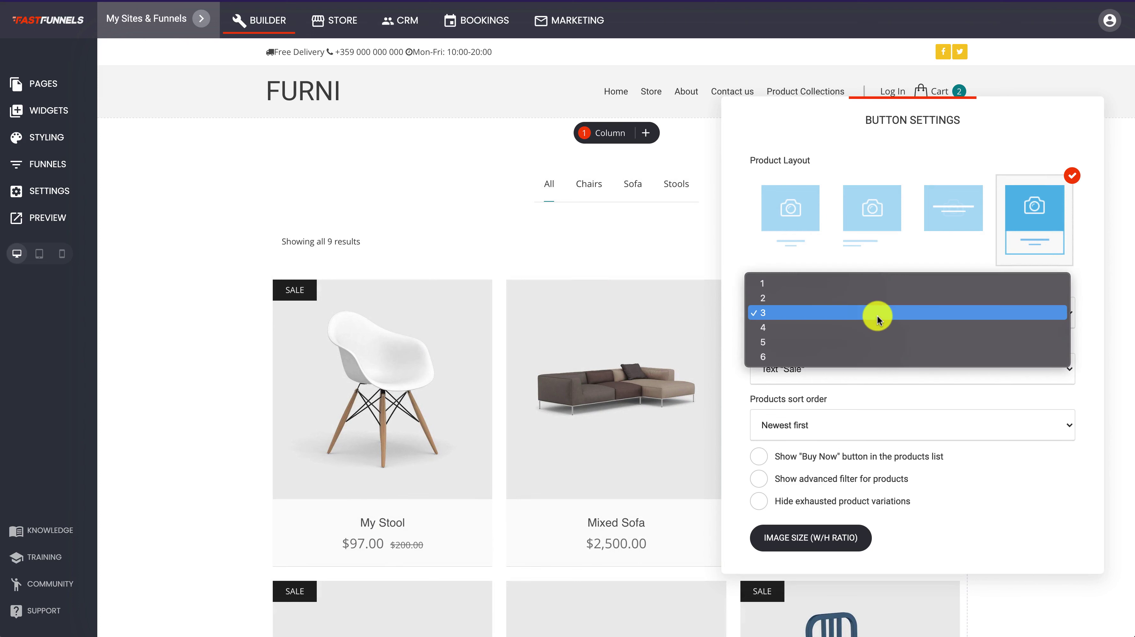
click(867, 327)
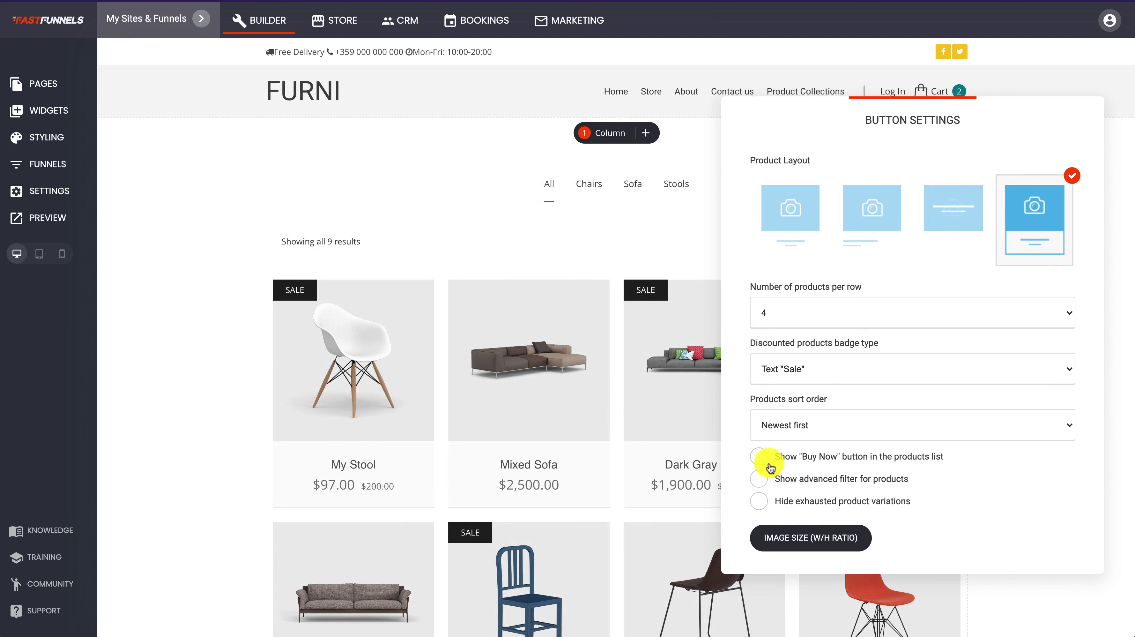
click(758, 479)
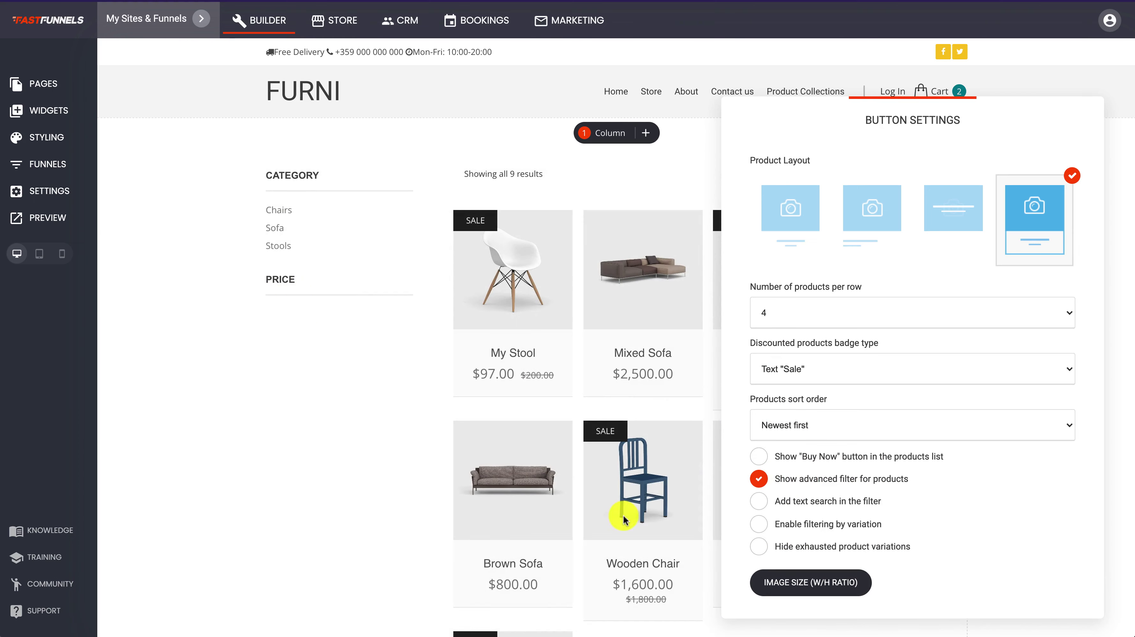
click(757, 504)
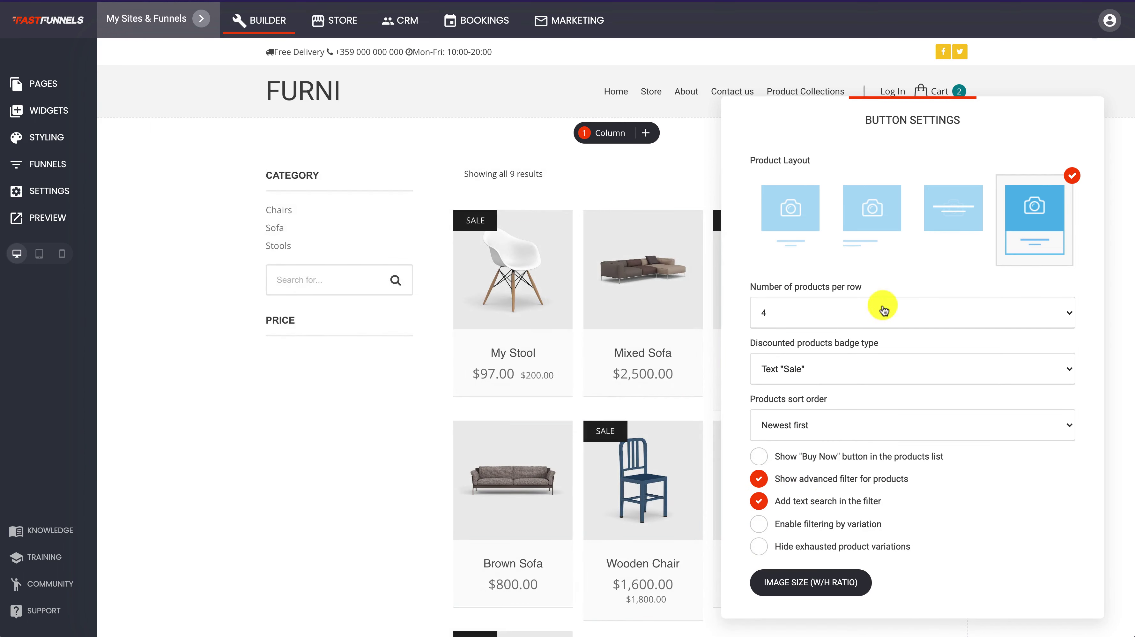
Step: Apply the catalog product layout with centered text below each image and save the page
click(801, 193)
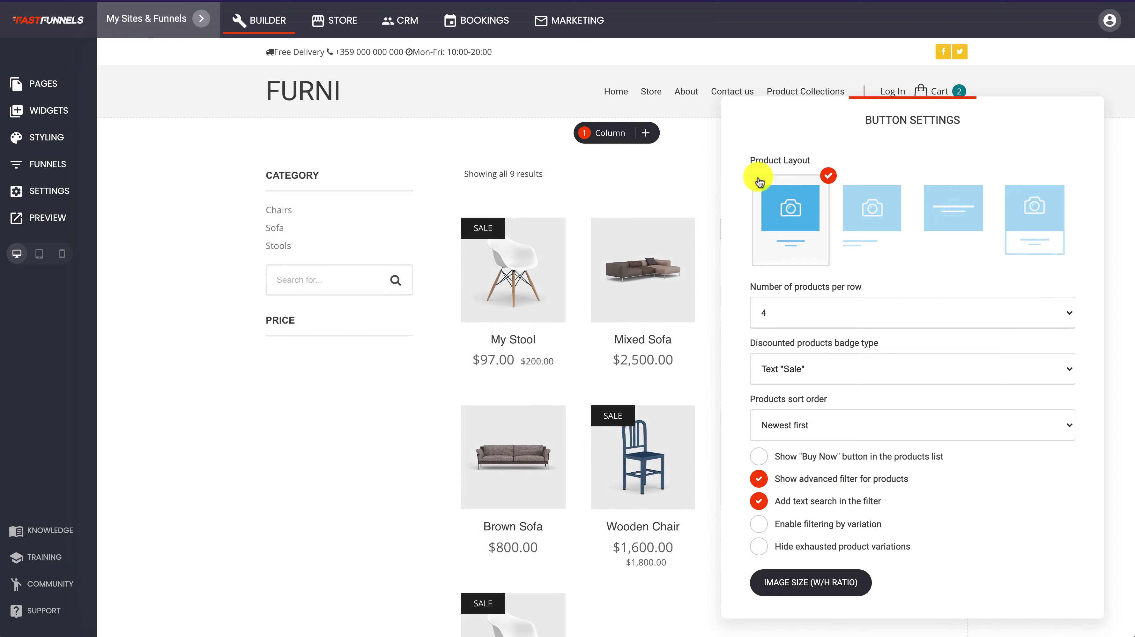
click(401, 436)
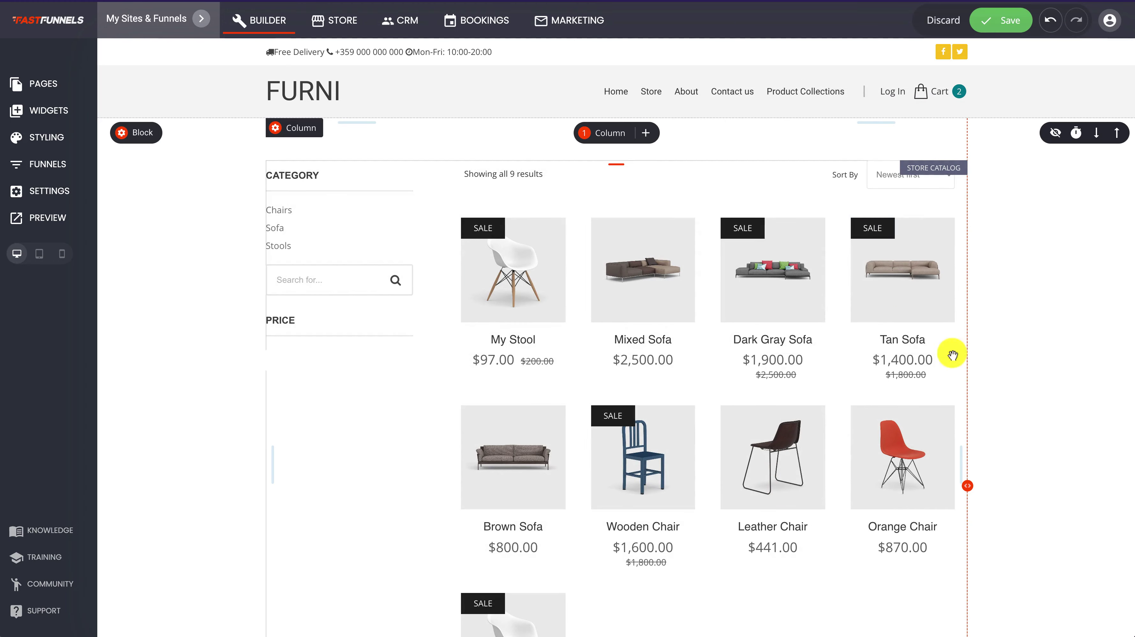
scroll(849, 535, down, 5)
scroll(849, 542, up, 5)
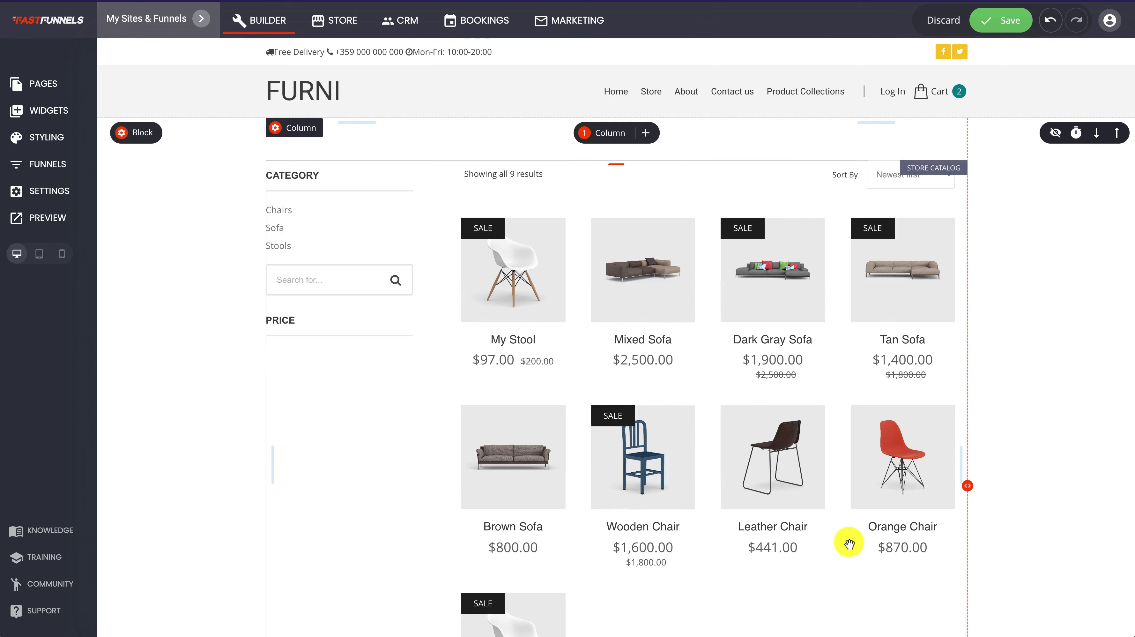
click(1010, 20)
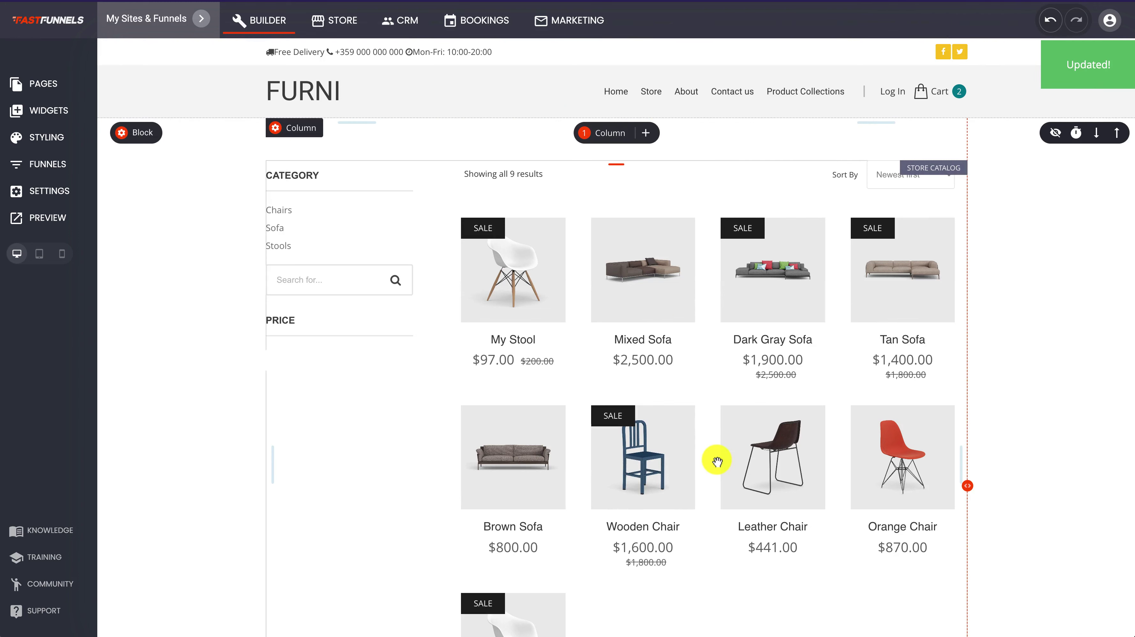
Step: Open the site's Home page, view the Marketing dashboard and return to the builder
click(619, 101)
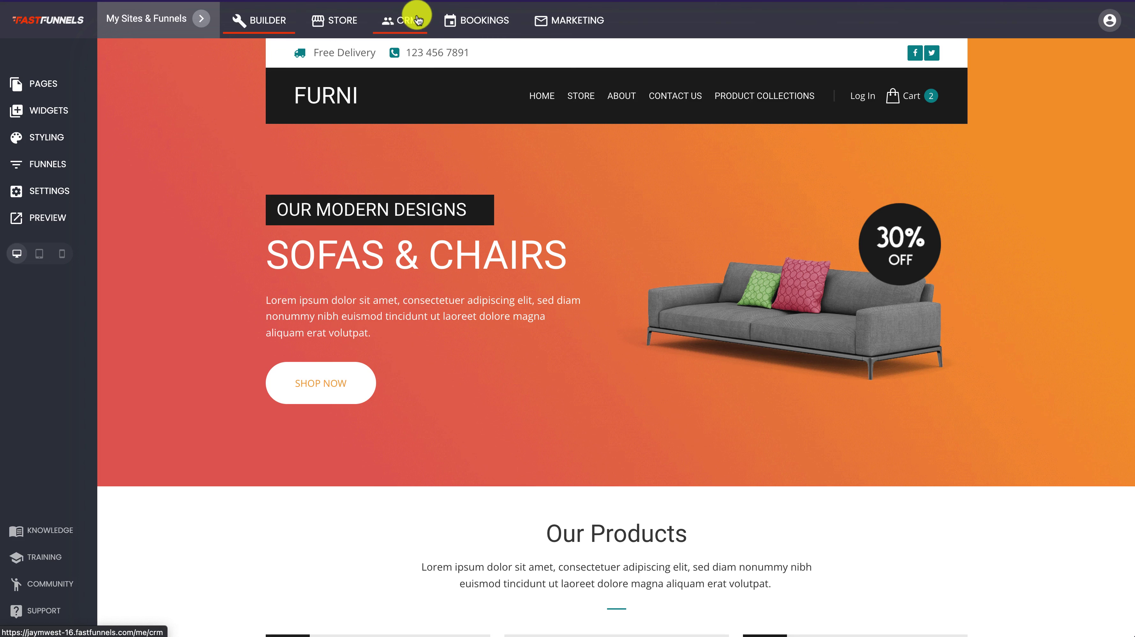
click(567, 22)
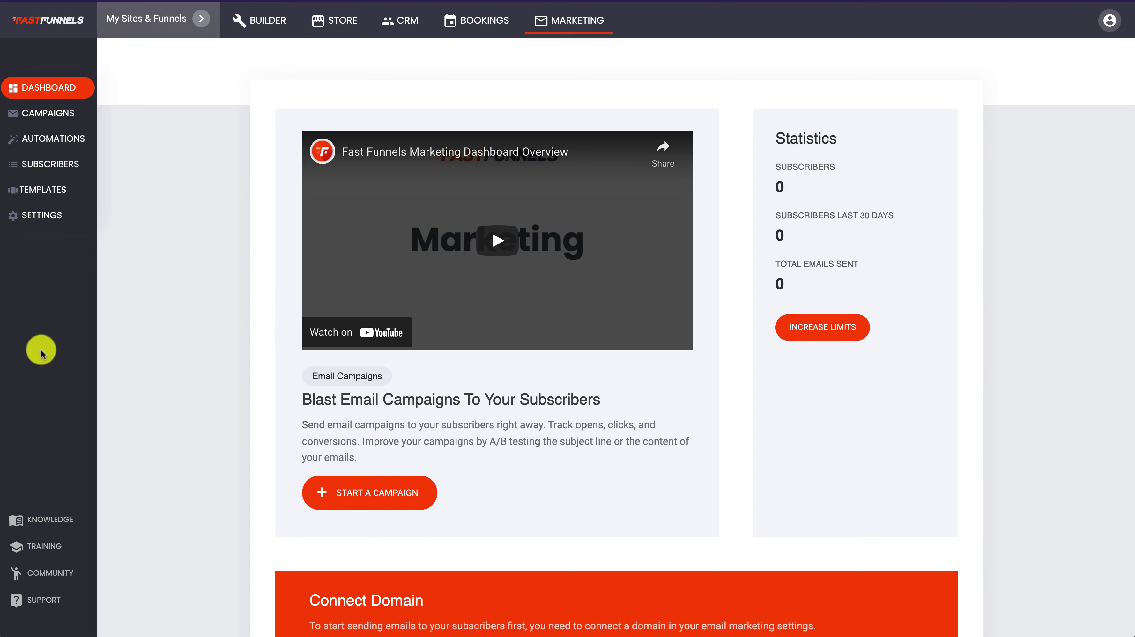
click(270, 28)
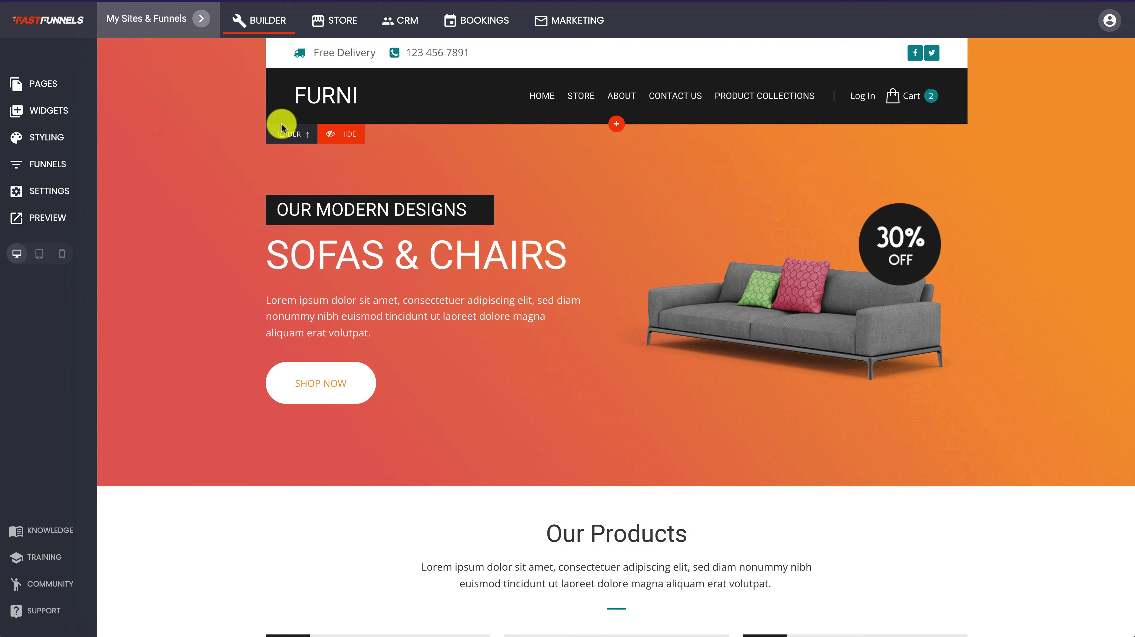
Step: Create another new website from the account's list of websites and confirm it
click(200, 22)
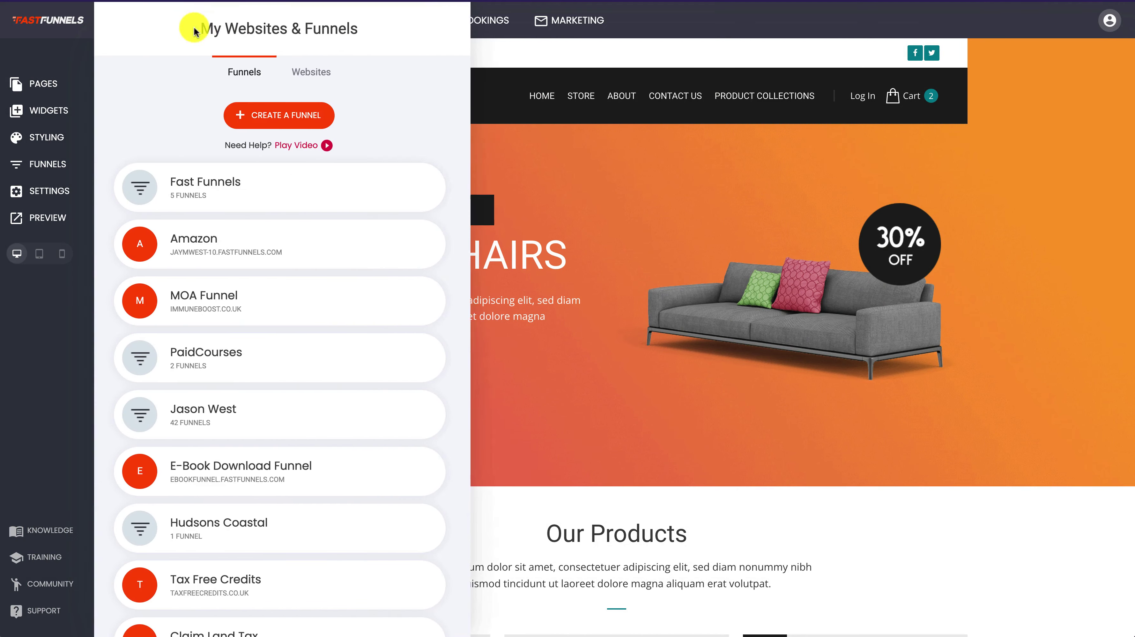
click(319, 72)
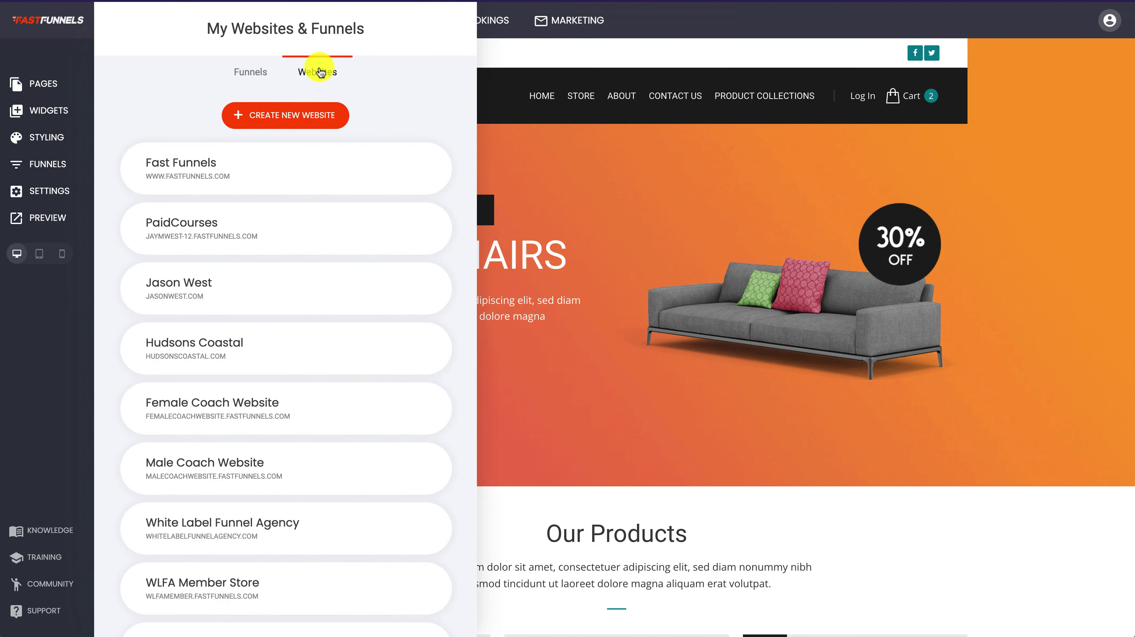
click(323, 117)
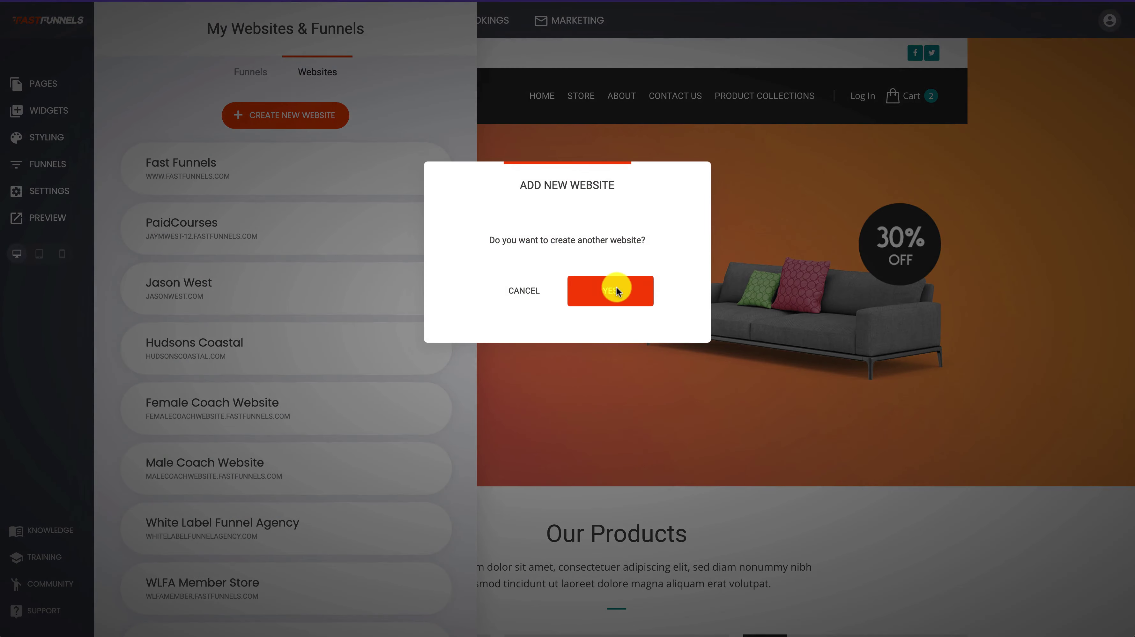
click(616, 289)
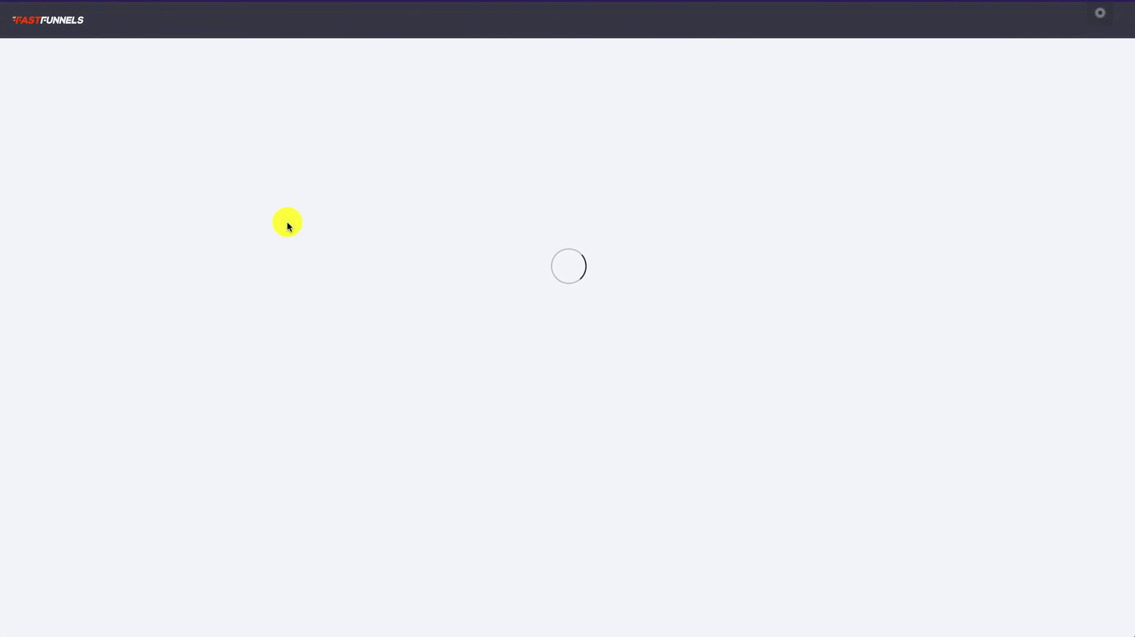